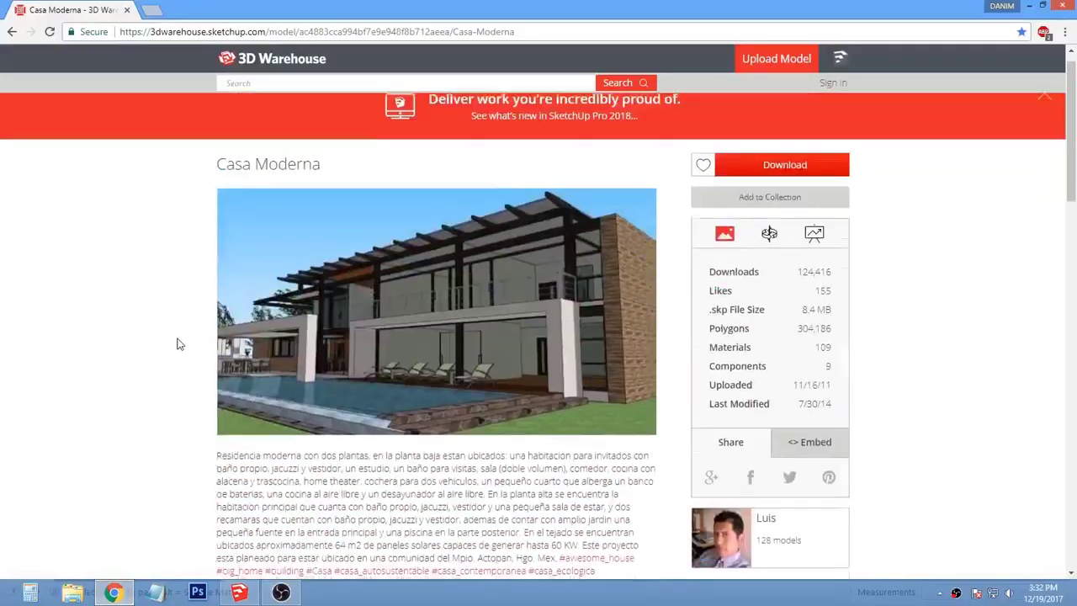
Inspect the vase, then export the model as COLLADA file CASA.dae into the CASA folder
scroll(143, 260, down, 10)
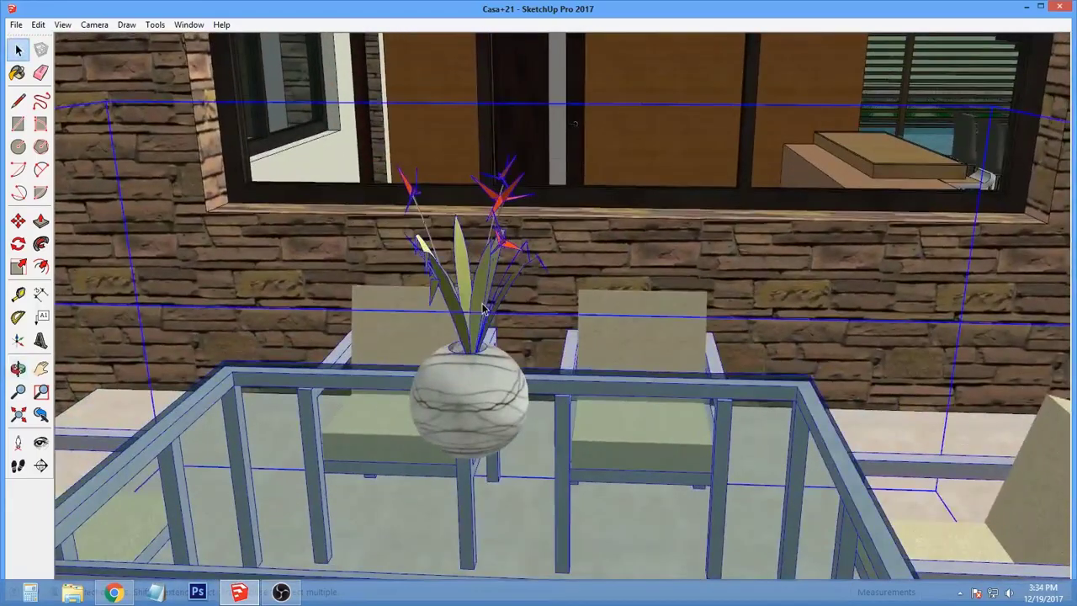
double_click(483, 310)
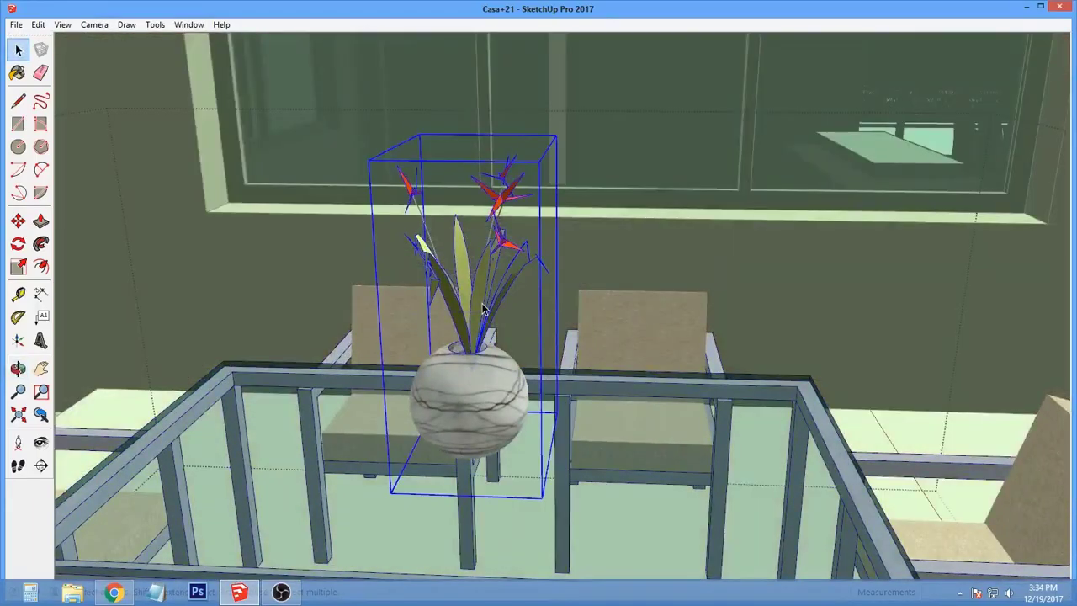
double_click(484, 310)
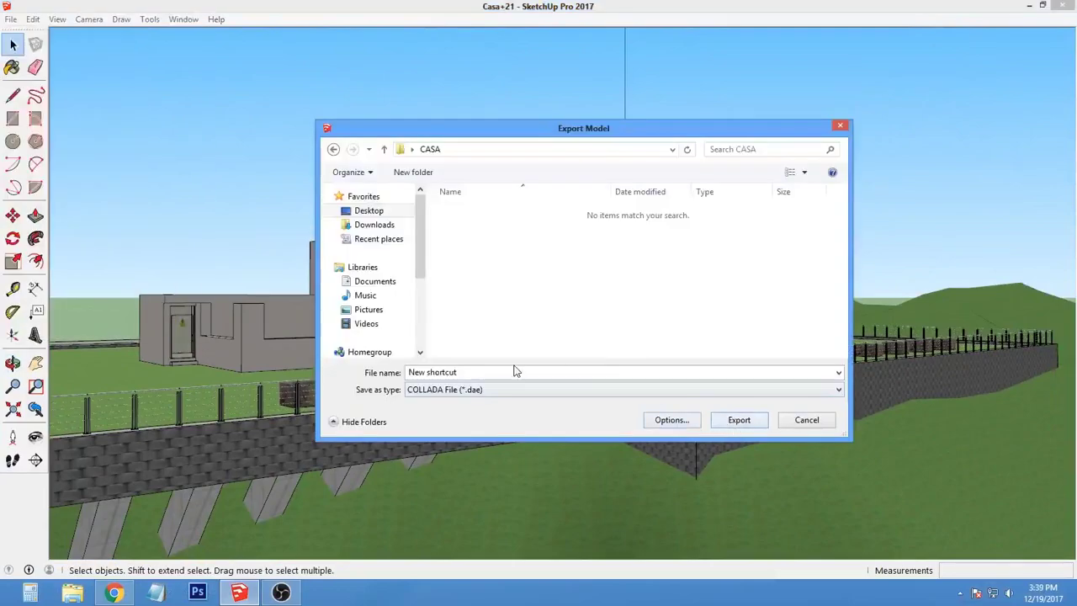
click(739, 420)
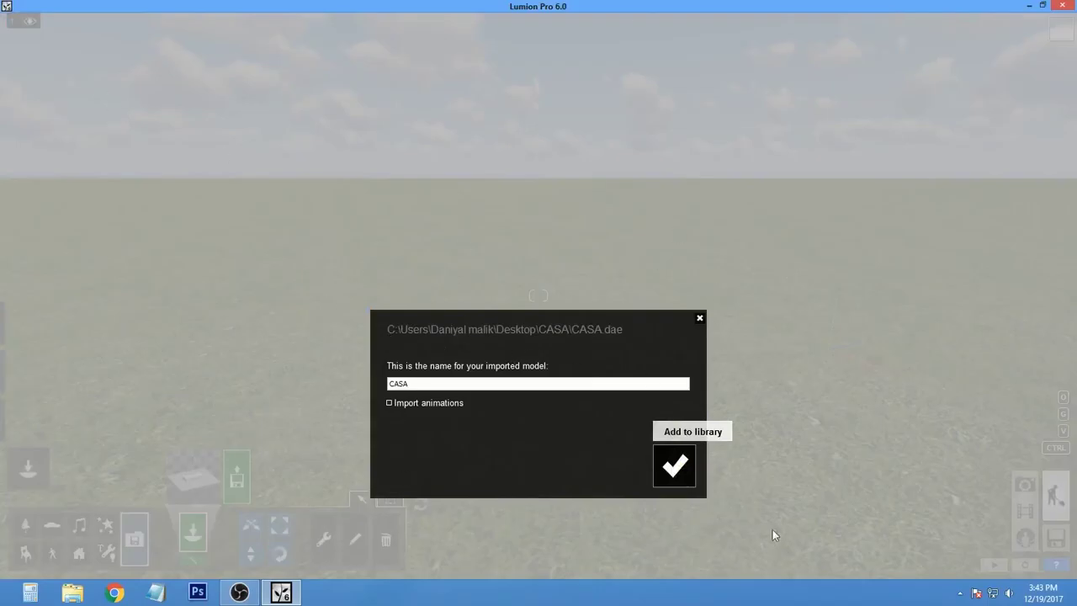
Confirm the import of the model named CASA into the Lumion scene
click(674, 466)
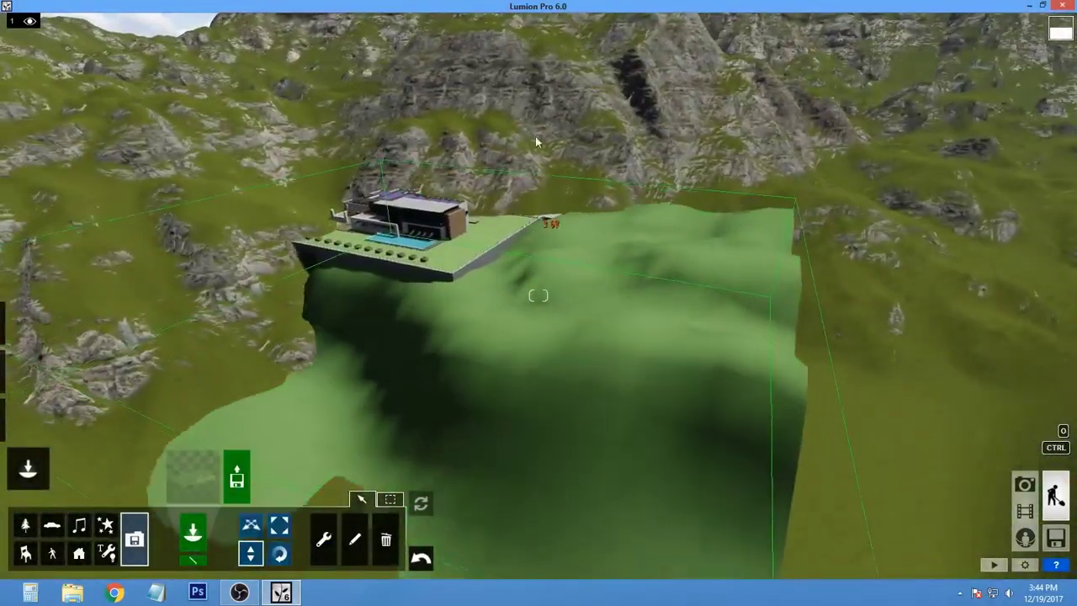
Lift the house higher with Move Height and raise the terrain beside its platform
drag(536, 143, 526, 118)
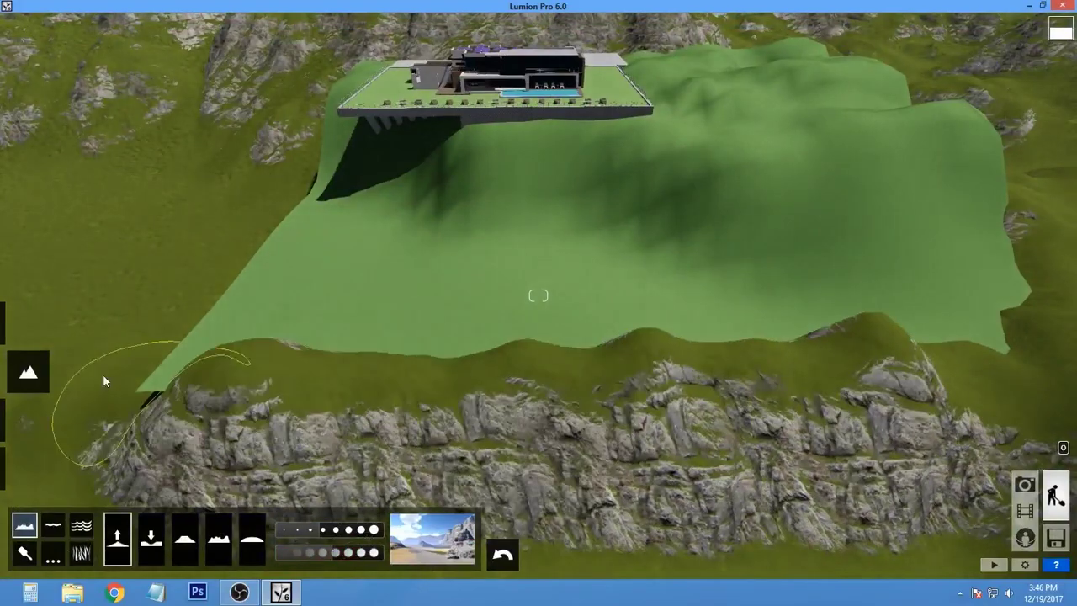
middle_drag(103, 382, 394, 331)
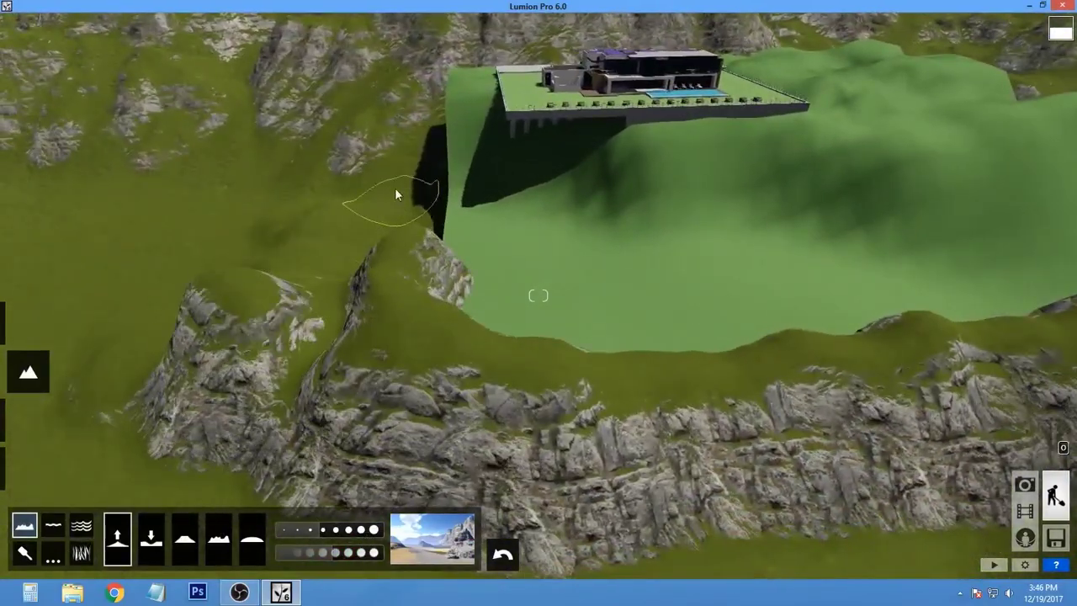
mouse_move(465, 213)
right_down()
mouse_move(471, 353)
mouse_move(326, 317)
mouse_move(716, 273)
mouse_move(762, 236)
right_up()
click(152, 539)
click(118, 538)
Raise a rocky mound beside the terrain block and review the mountains, house and pool
right_drag(628, 217, 675, 312)
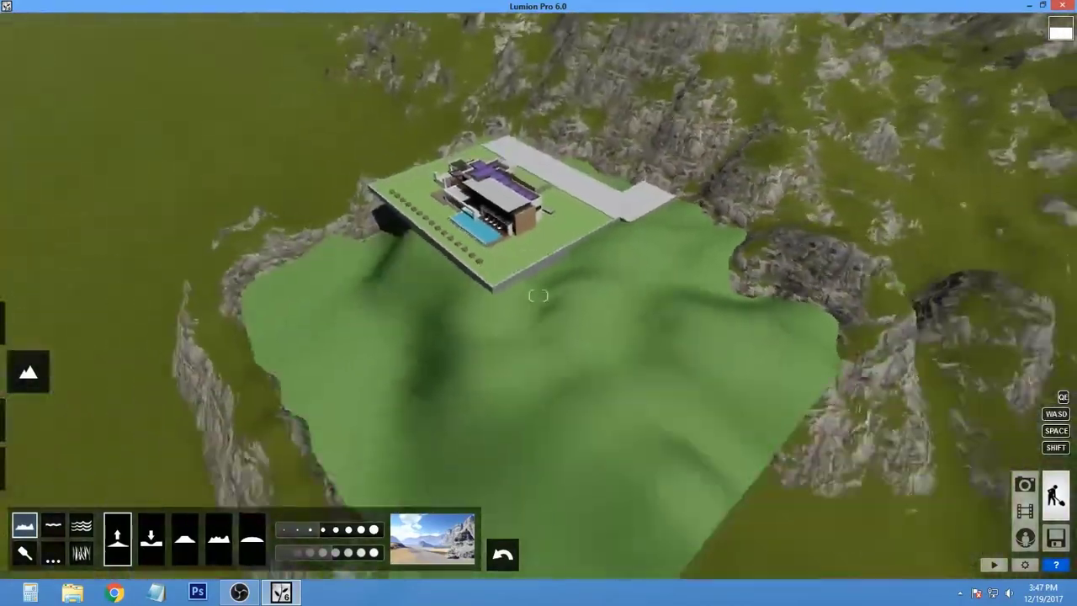
key(s)
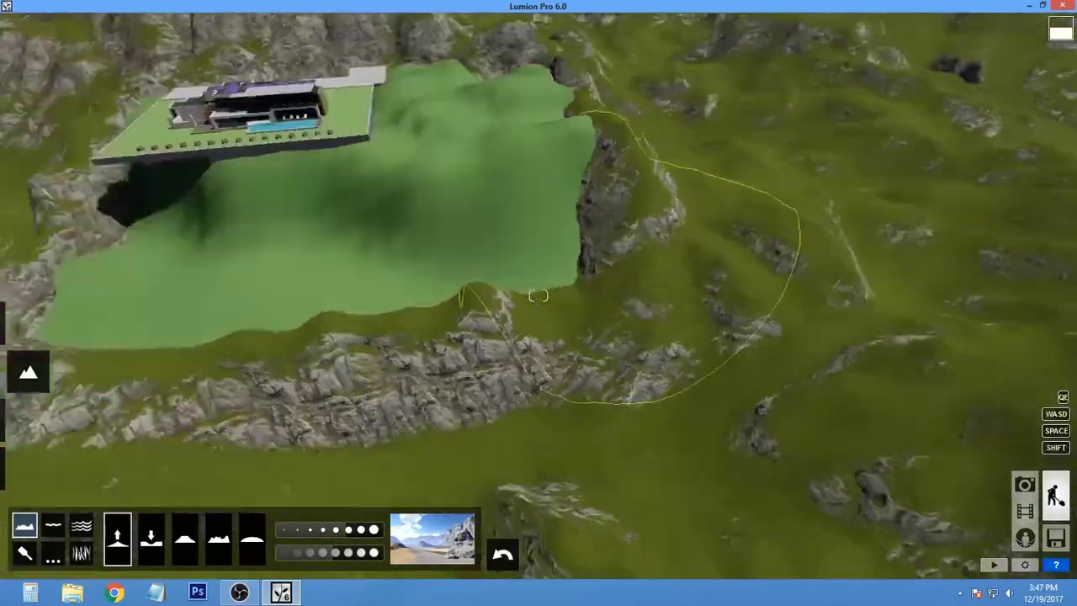
click(266, 400)
right_drag(266, 401, 405, 267)
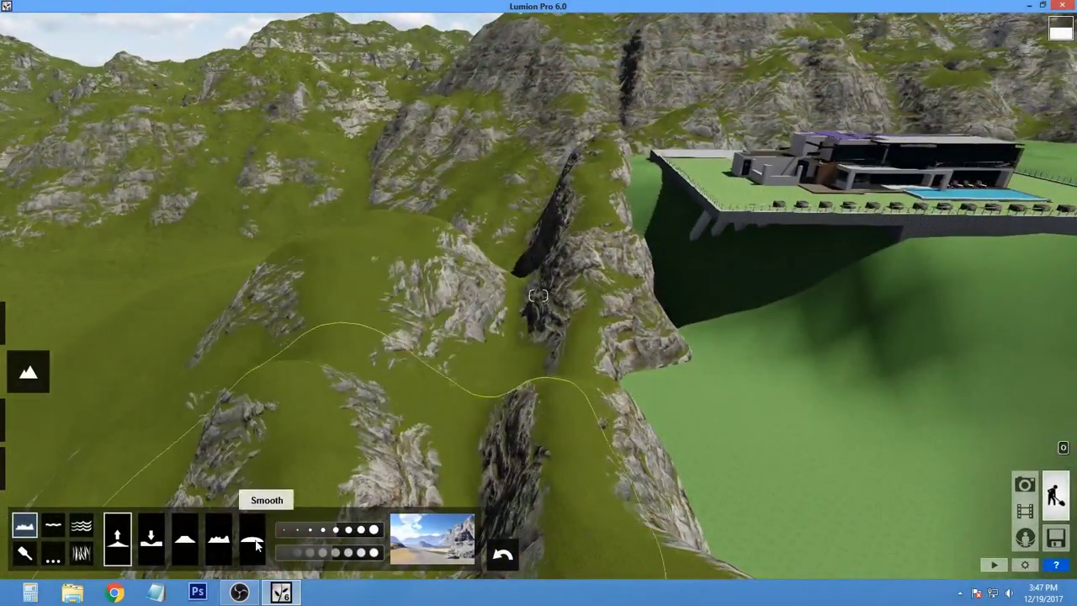
right_drag(673, 445, 539, 294)
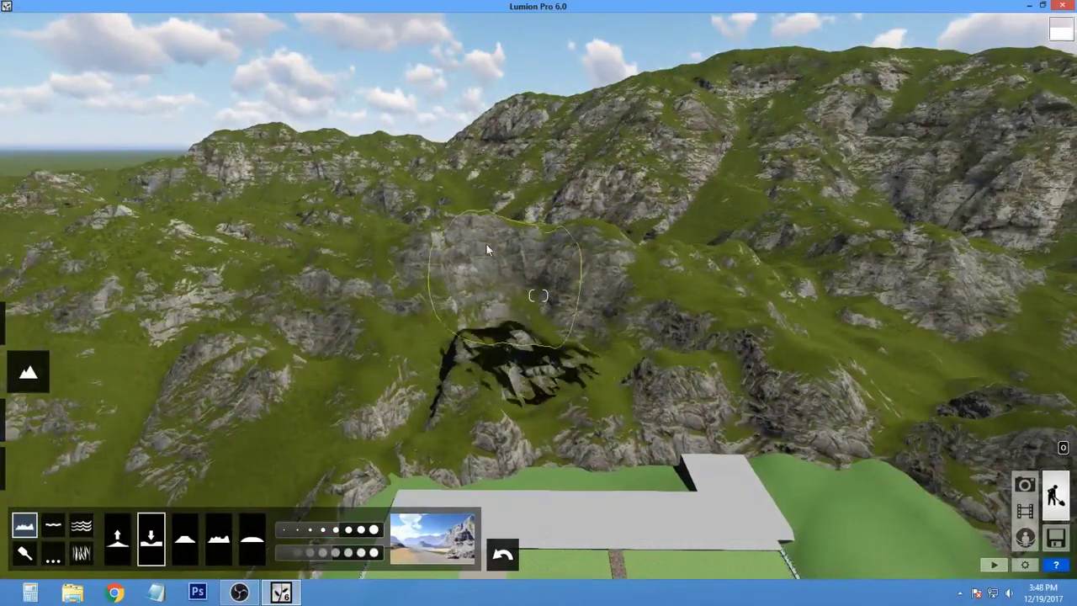
right_drag(460, 333, 539, 295)
Save the scene as version '1', then return to Build mode and view the grass below the cliff
click(1054, 540)
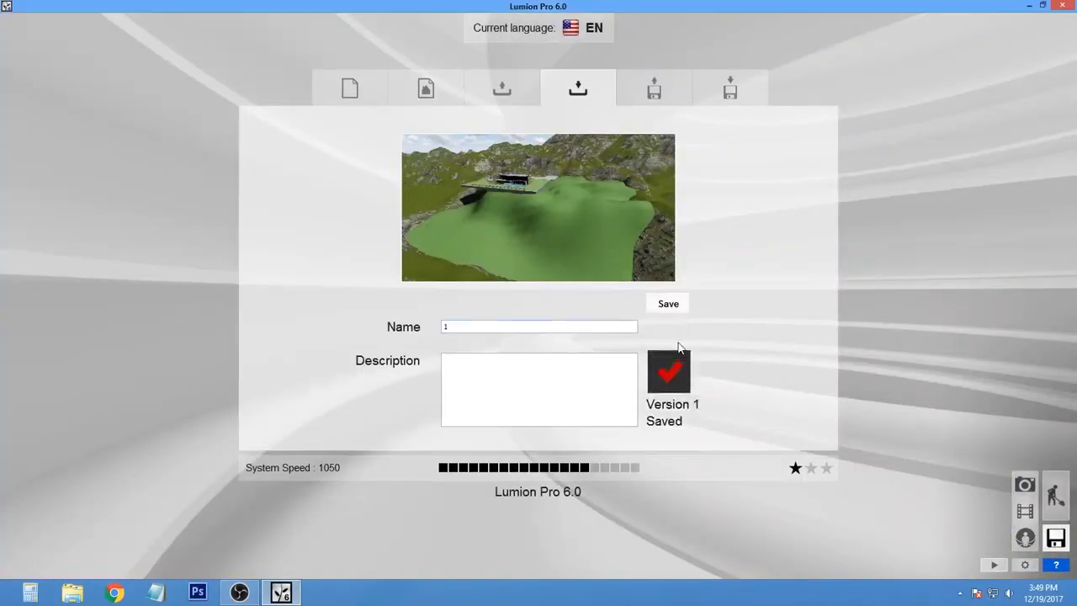
click(1055, 496)
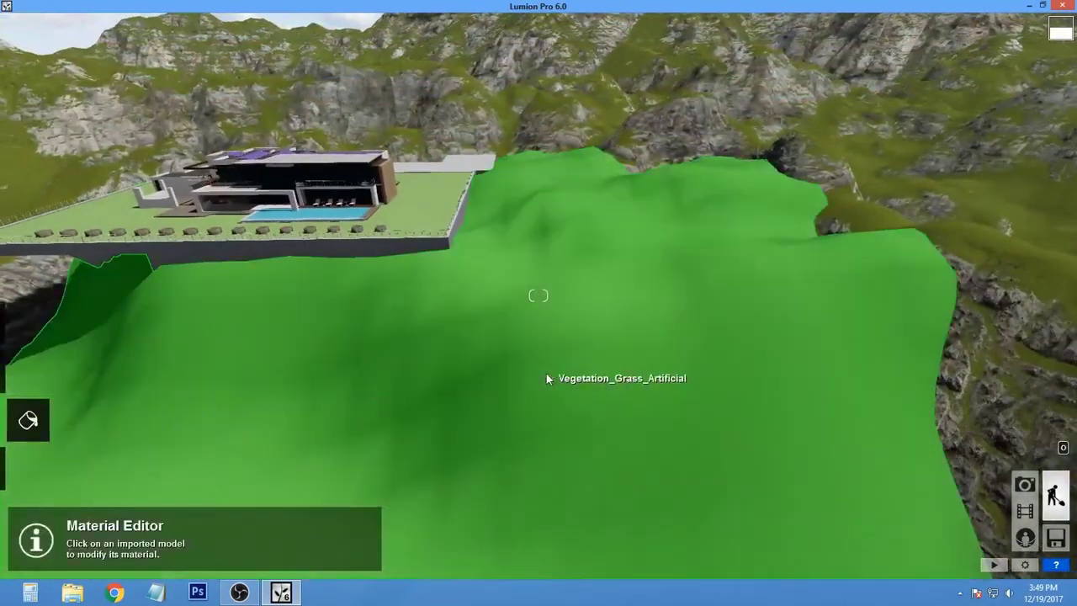
click(546, 373)
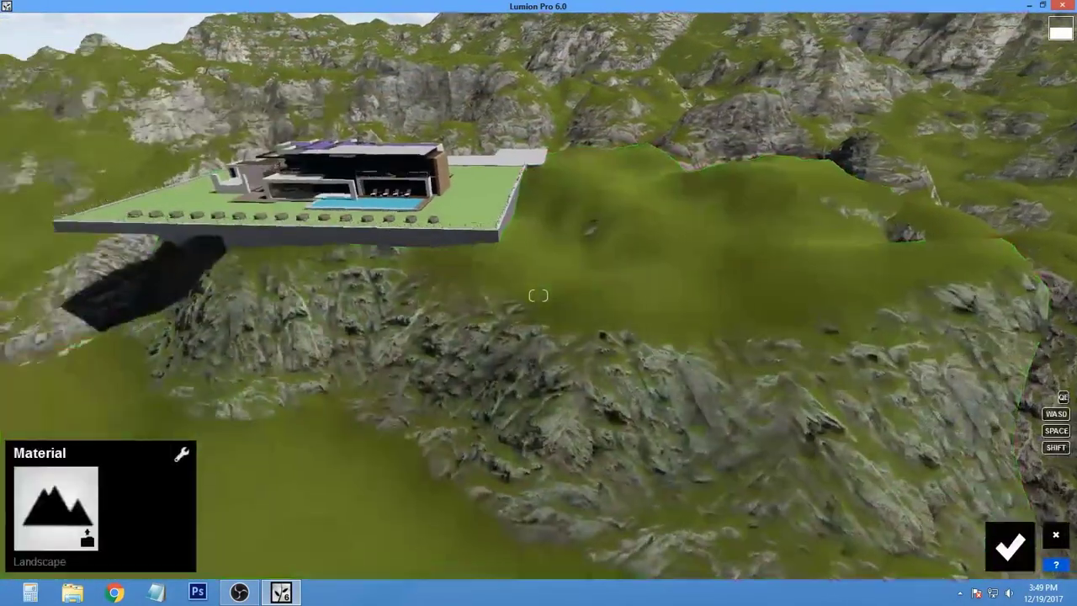
right_drag(538, 295, 539, 295)
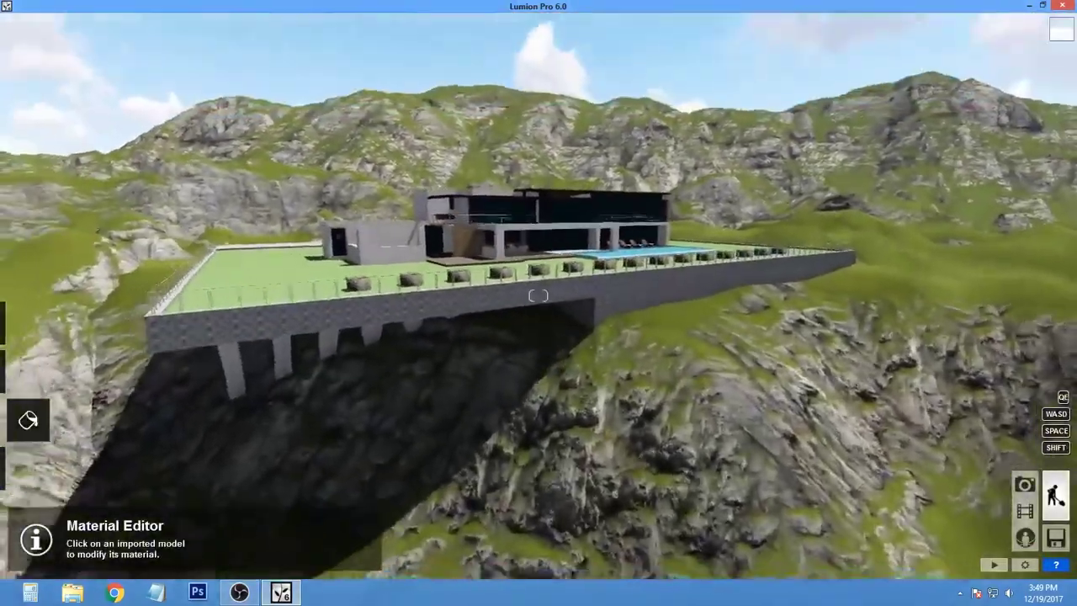
right_drag(539, 295, 538, 294)
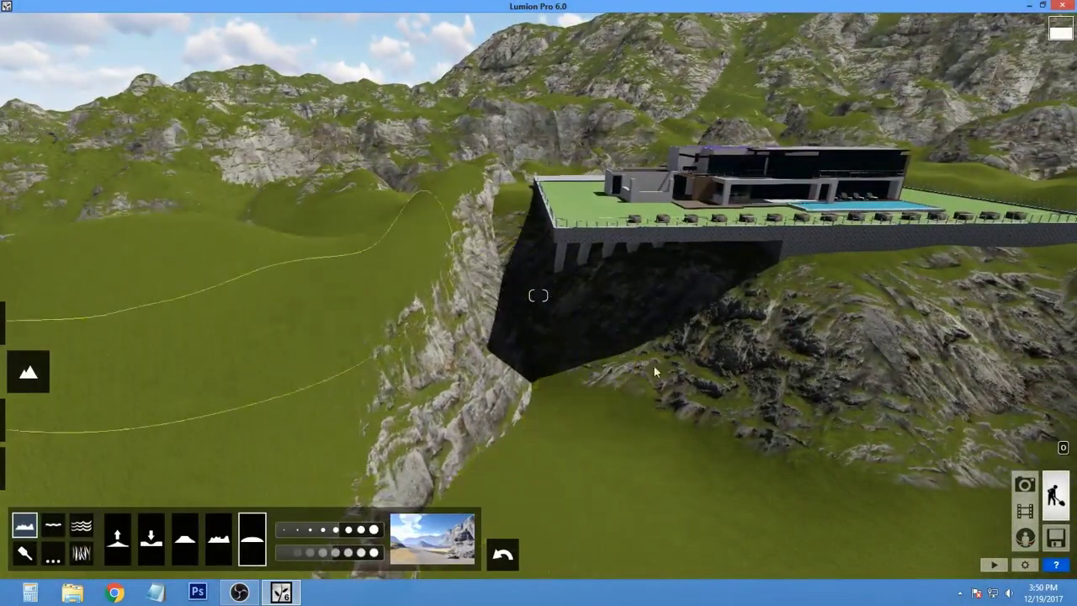
right_drag(655, 370, 4, 452)
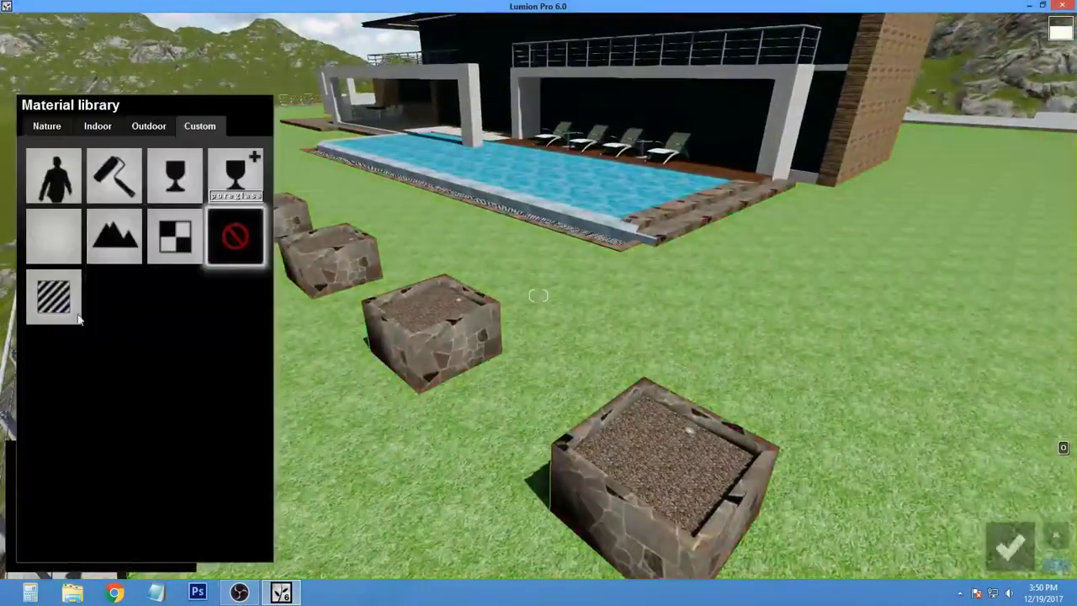
Turn on landscape grass, then select the bridge wall and browse the Outdoor materials
click(114, 235)
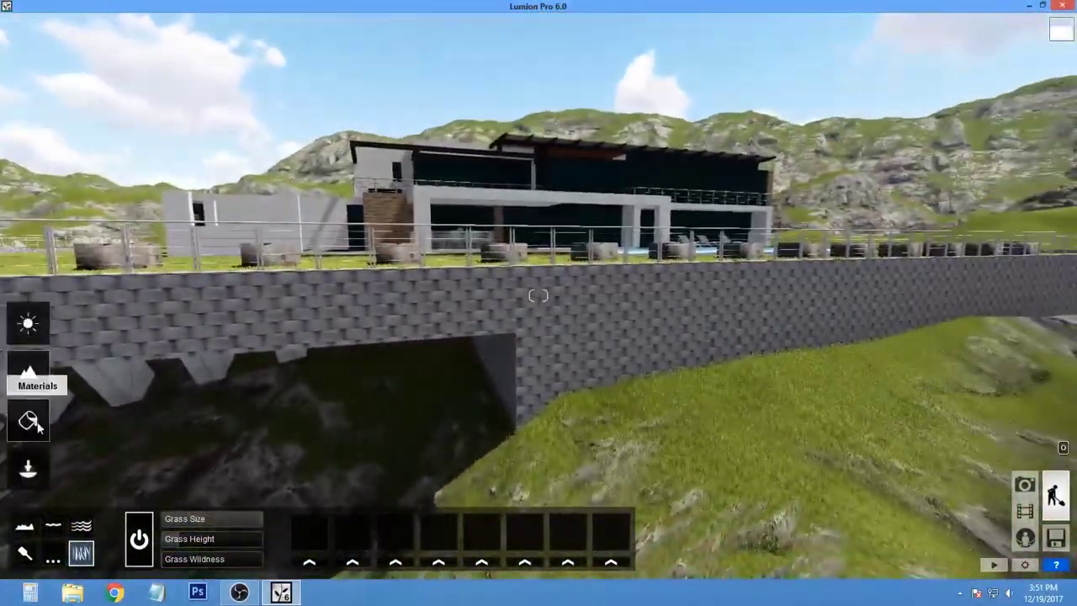
click(28, 421)
click(127, 337)
click(151, 126)
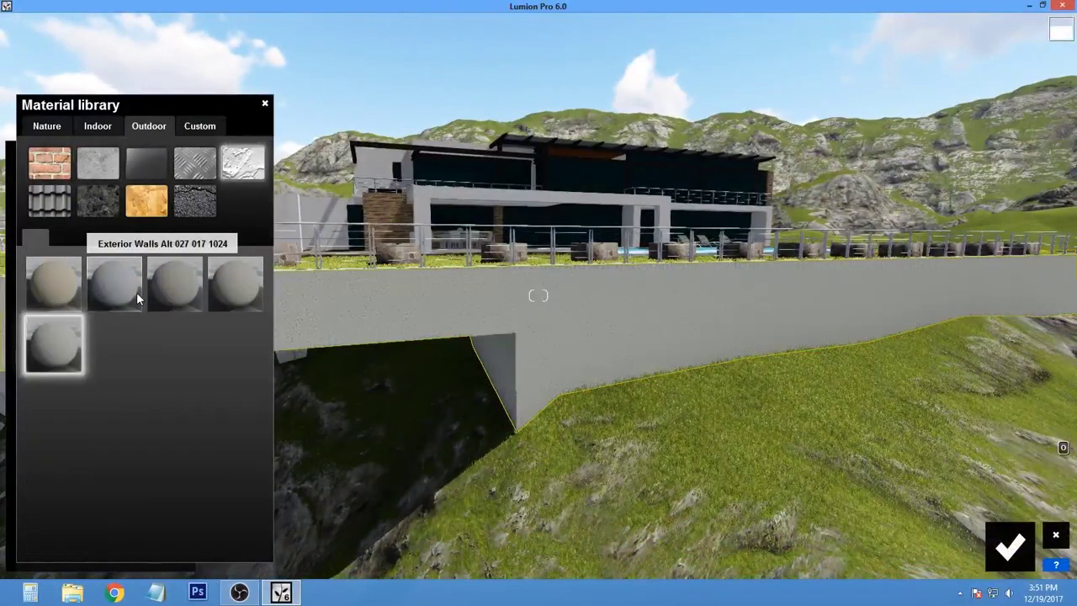
Apply Concrete 007 to the bridge wall with higher relief and a slight X offset
click(173, 344)
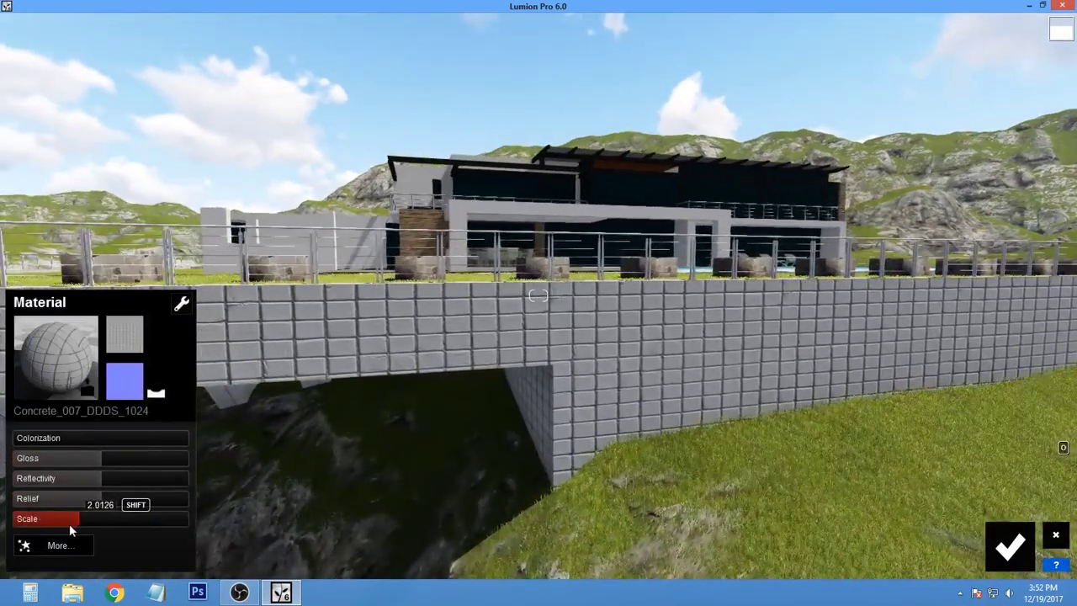
drag(143, 506, 149, 505)
click(58, 546)
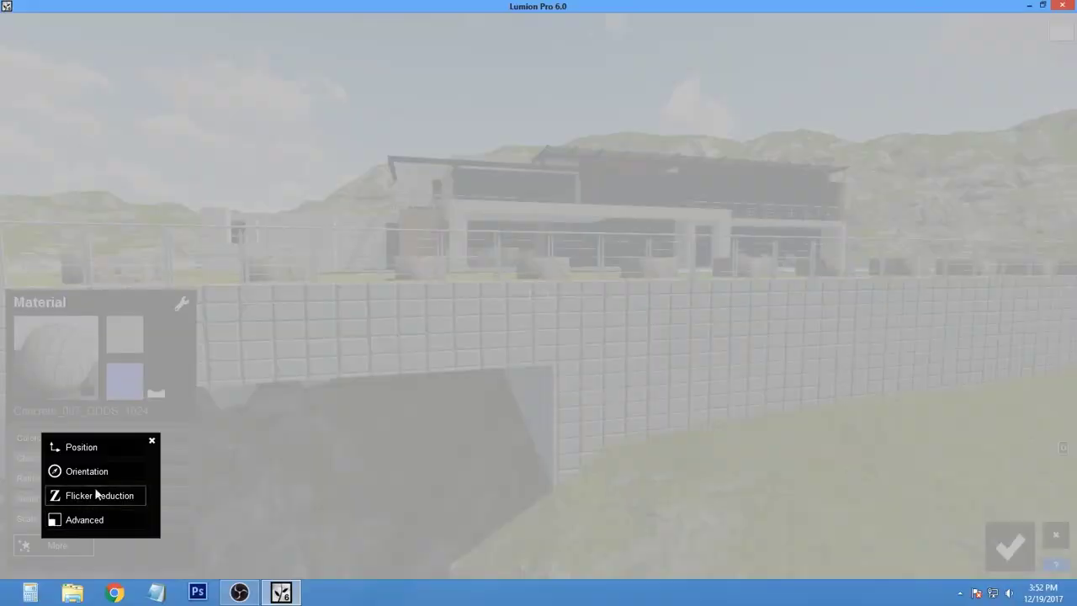
click(50, 378)
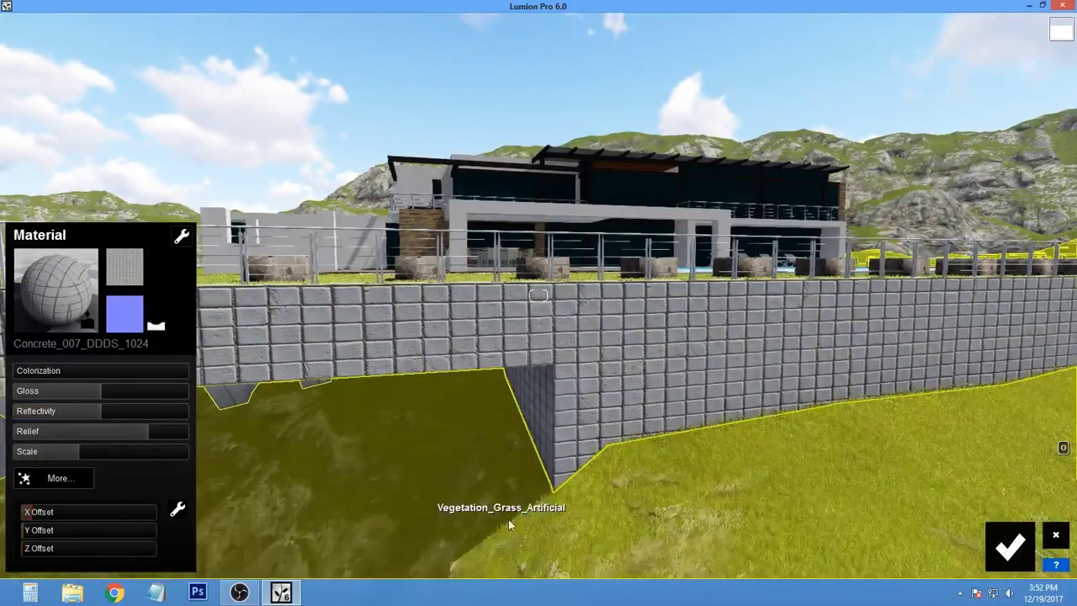
scroll(457, 510, up, 5)
right_drag(457, 510, 471, 505)
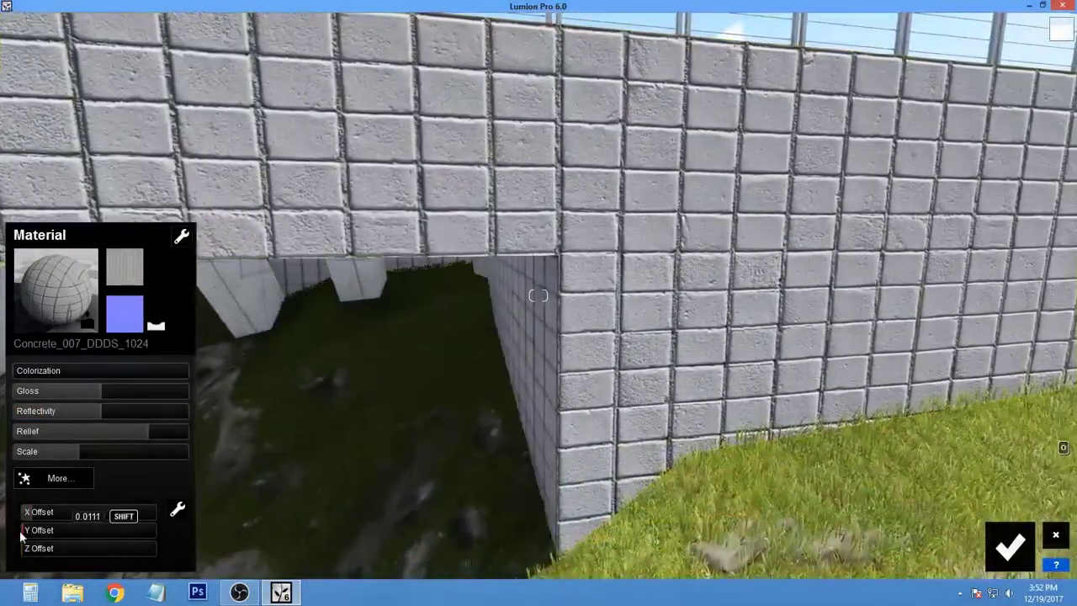
click(1010, 548)
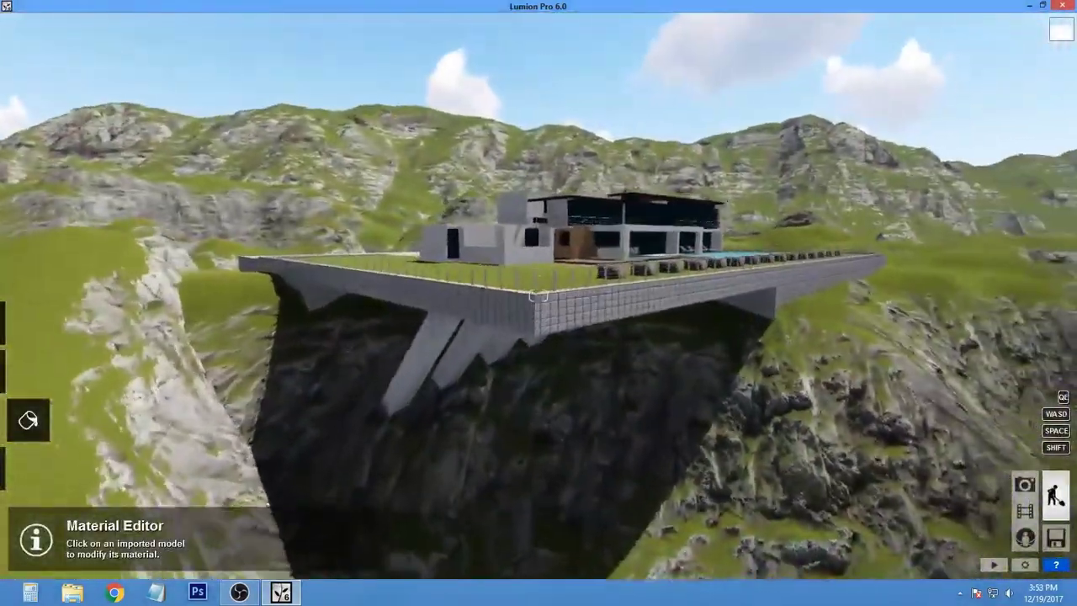
Apply Concrete_023 to the slanted support pillars with X Offset 0.0061, then orbit to check them
scroll(571, 202, up, 5)
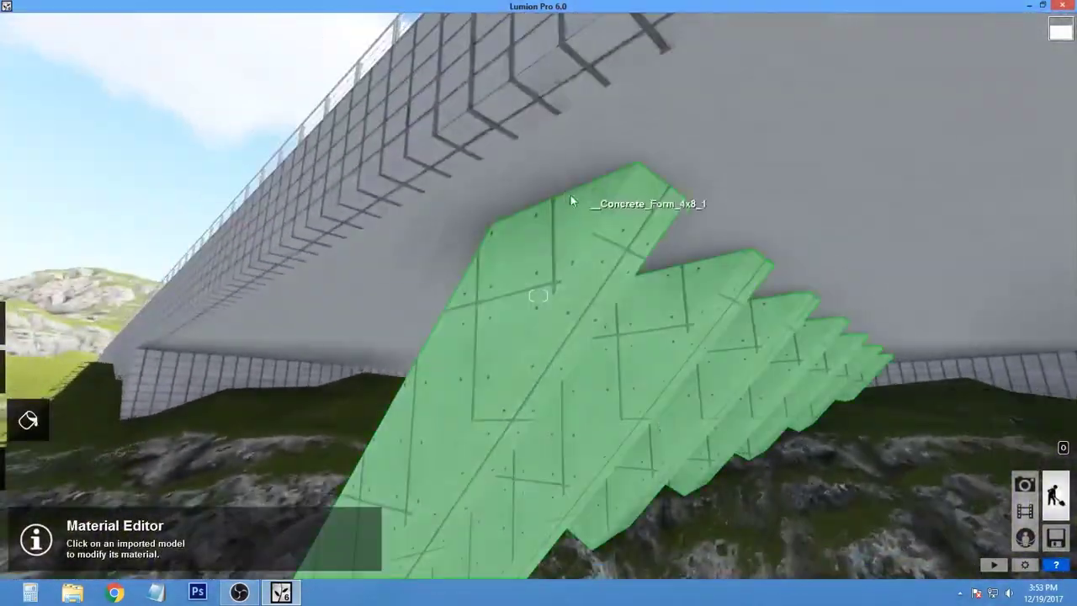
click(571, 202)
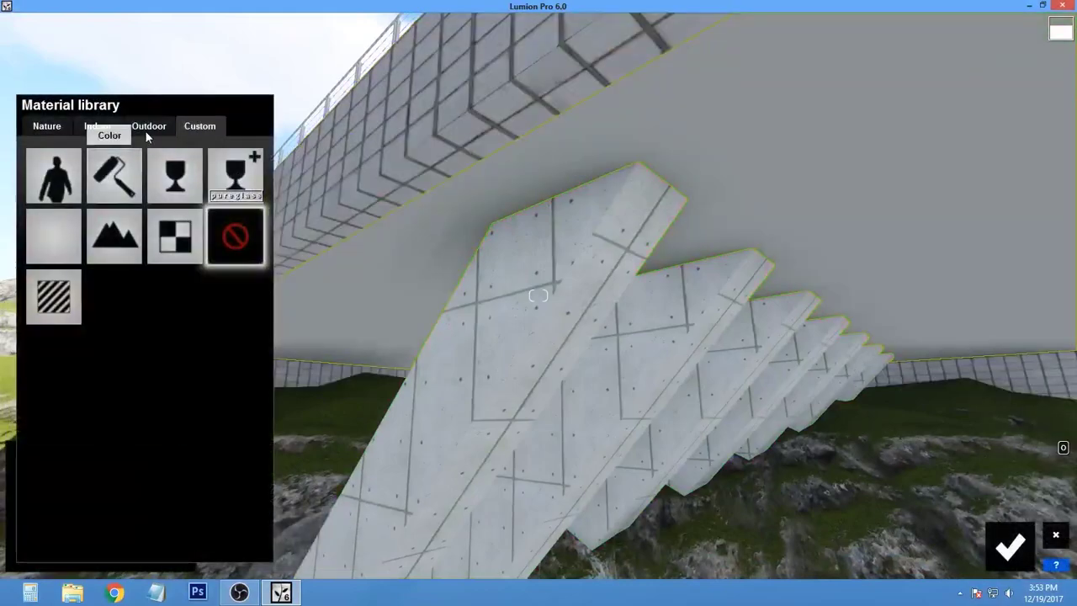
click(149, 125)
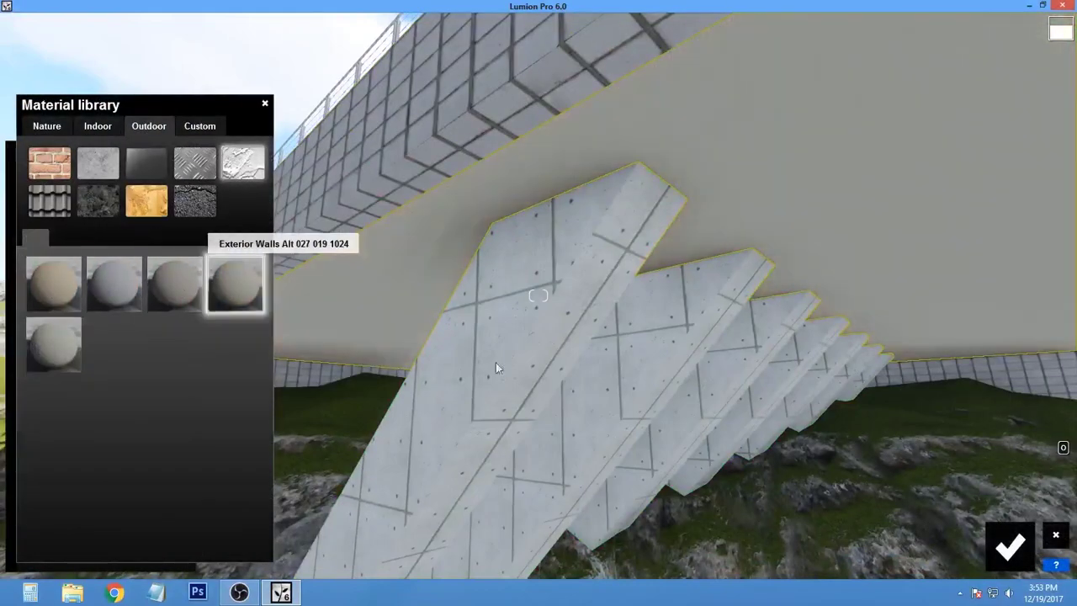
click(49, 162)
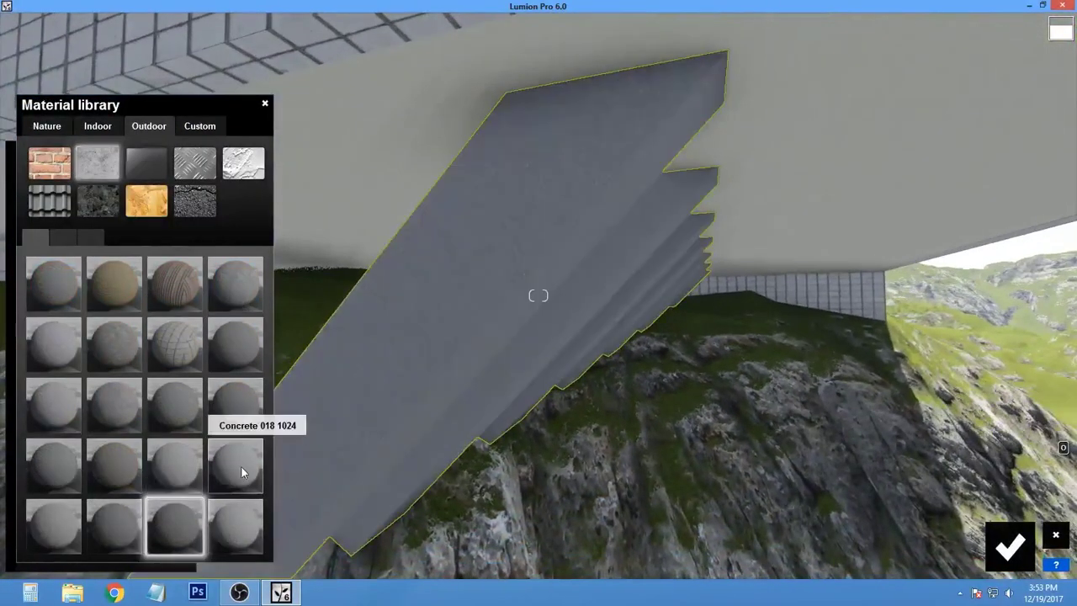
click(61, 238)
click(70, 291)
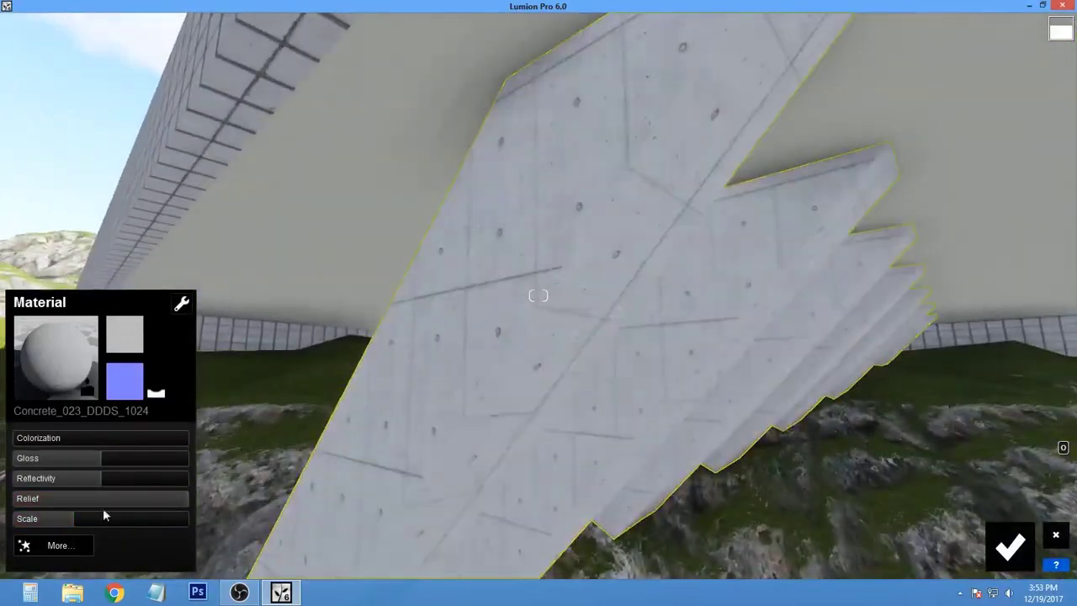
click(57, 545)
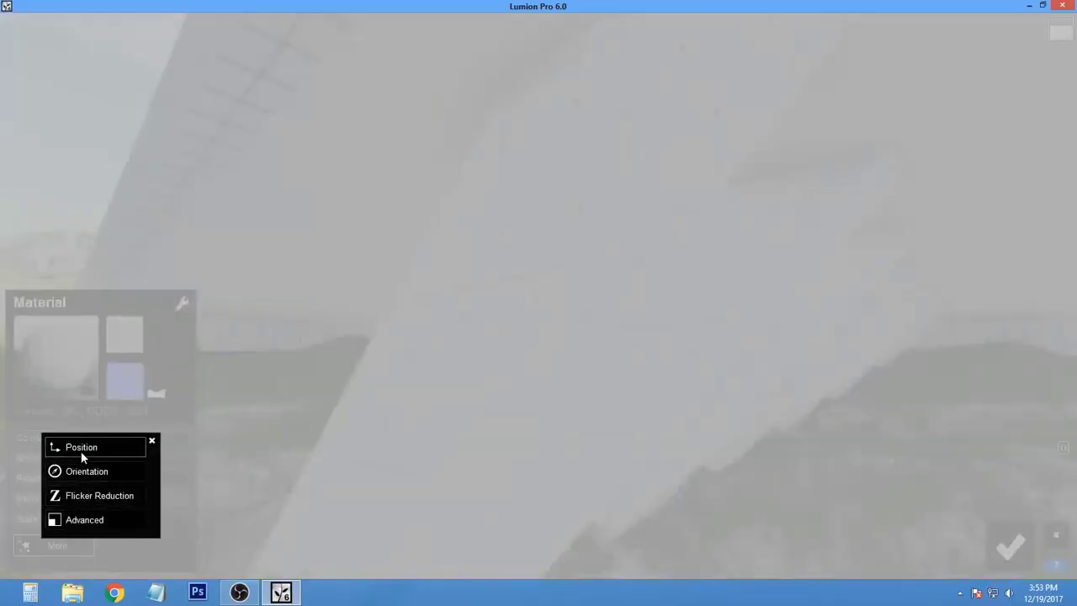
click(80, 451)
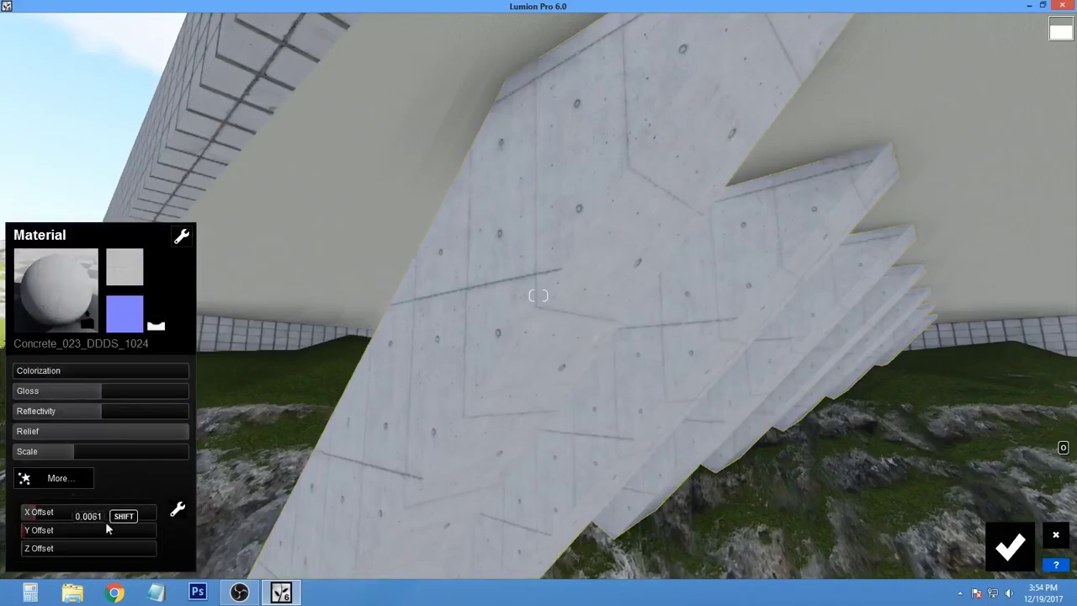
right_drag(432, 472, 395, 404)
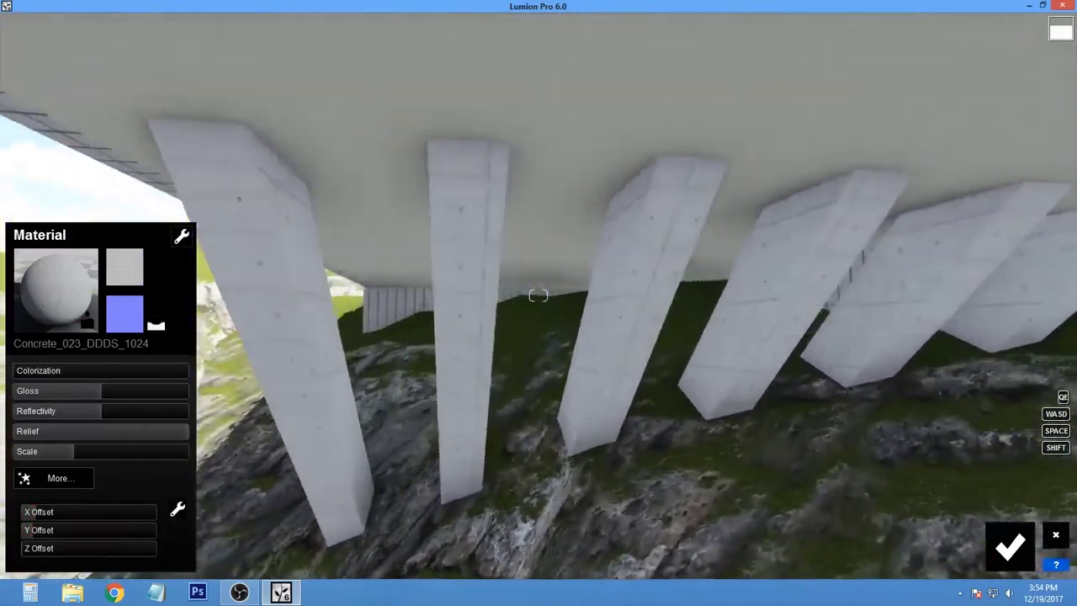
right_drag(538, 295, 539, 295)
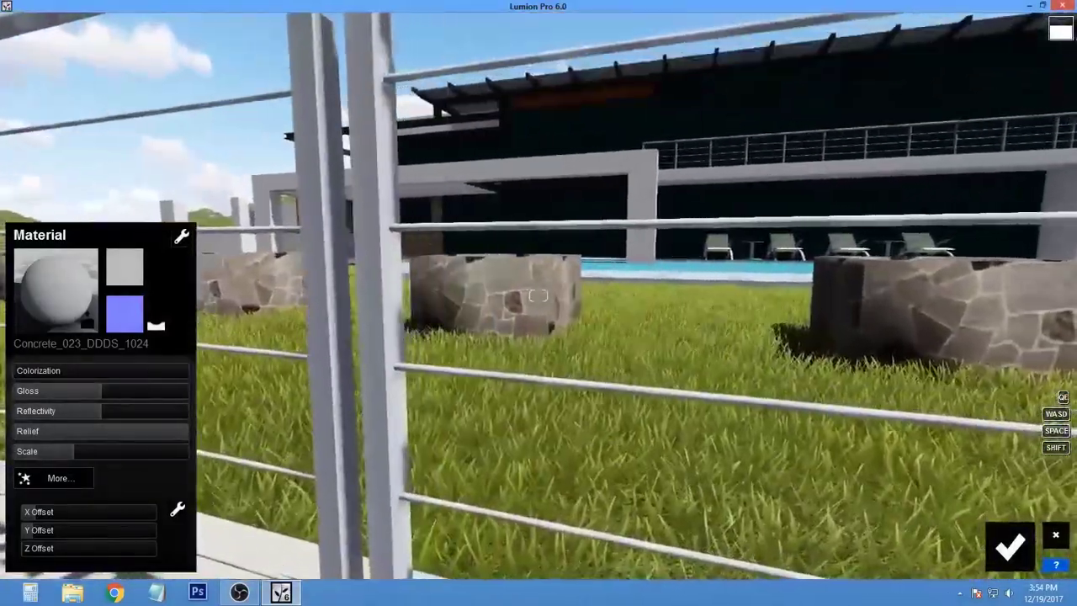
Apply the Outdoor Bricks 007a material to the stone planter walls
click(509, 244)
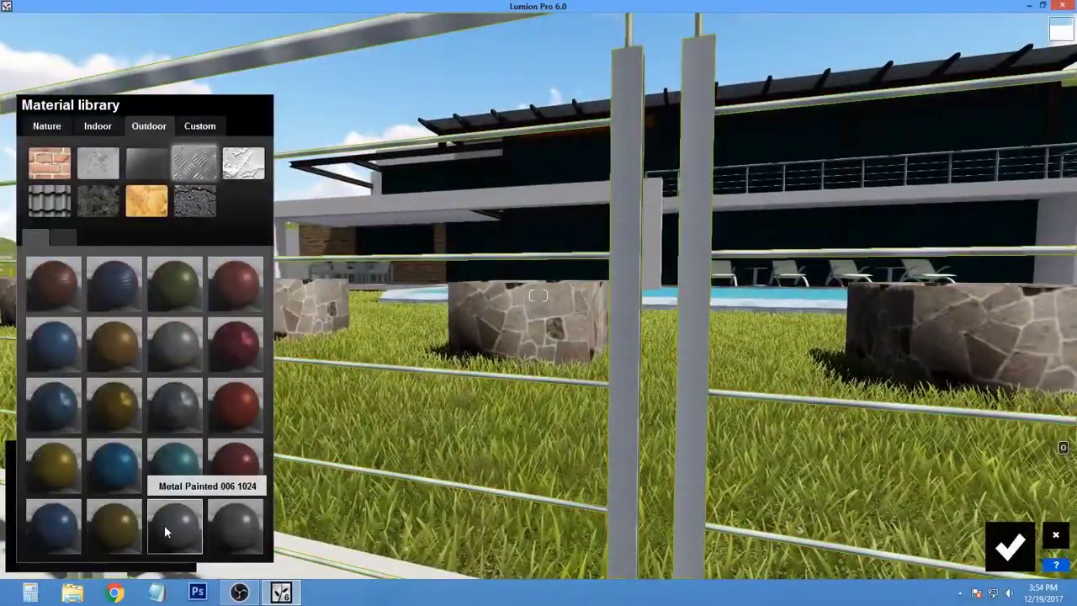
right_drag(539, 296, 538, 296)
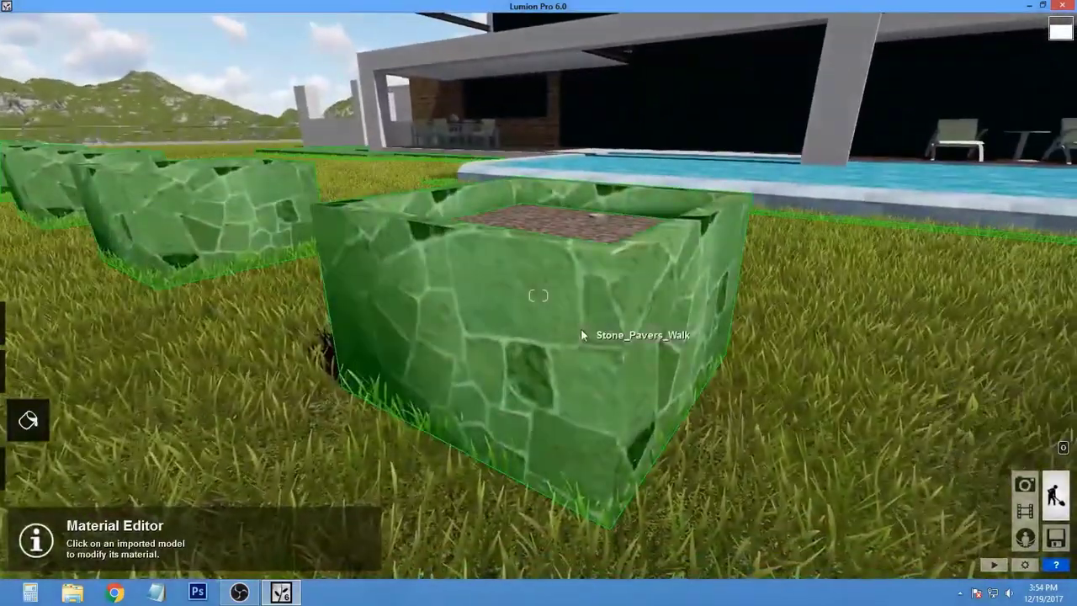
click(579, 315)
click(149, 125)
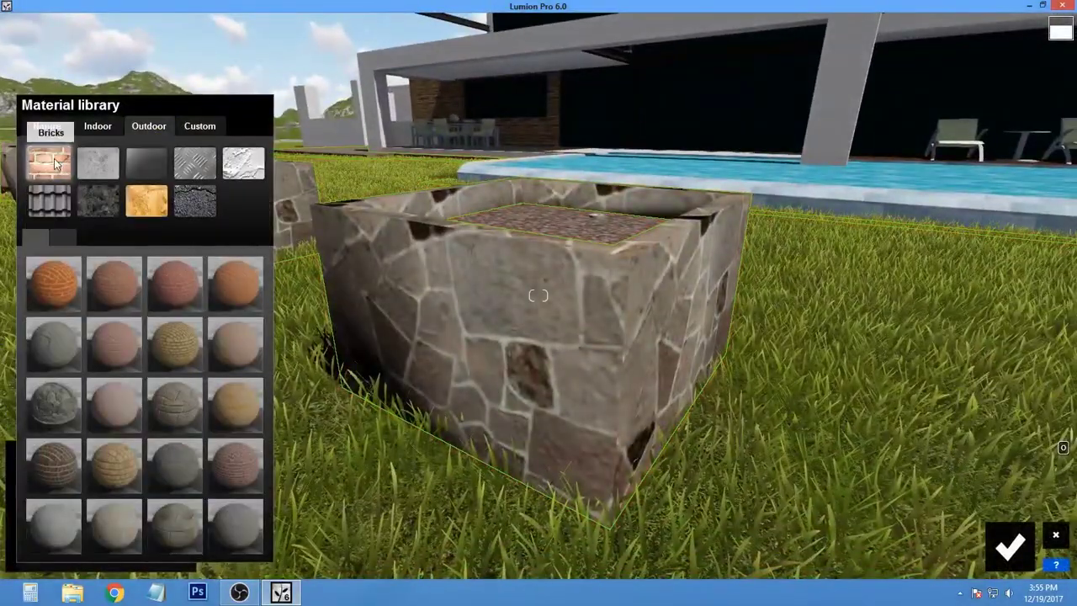
click(66, 398)
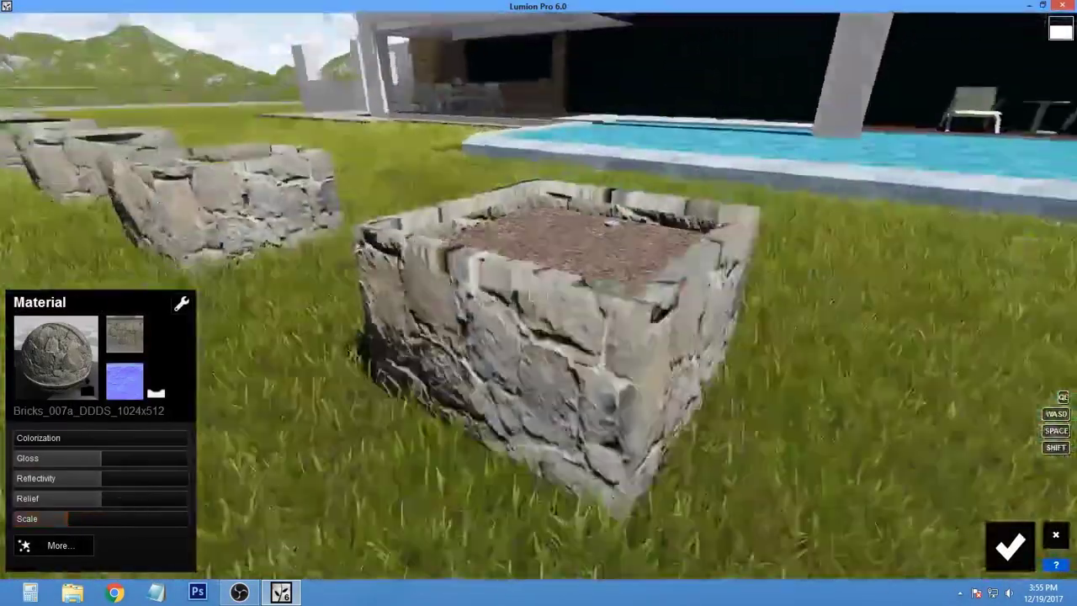
Fill the planter bed with Nature Ground_010 gravel at scale 0.5
right_drag(538, 295, 539, 295)
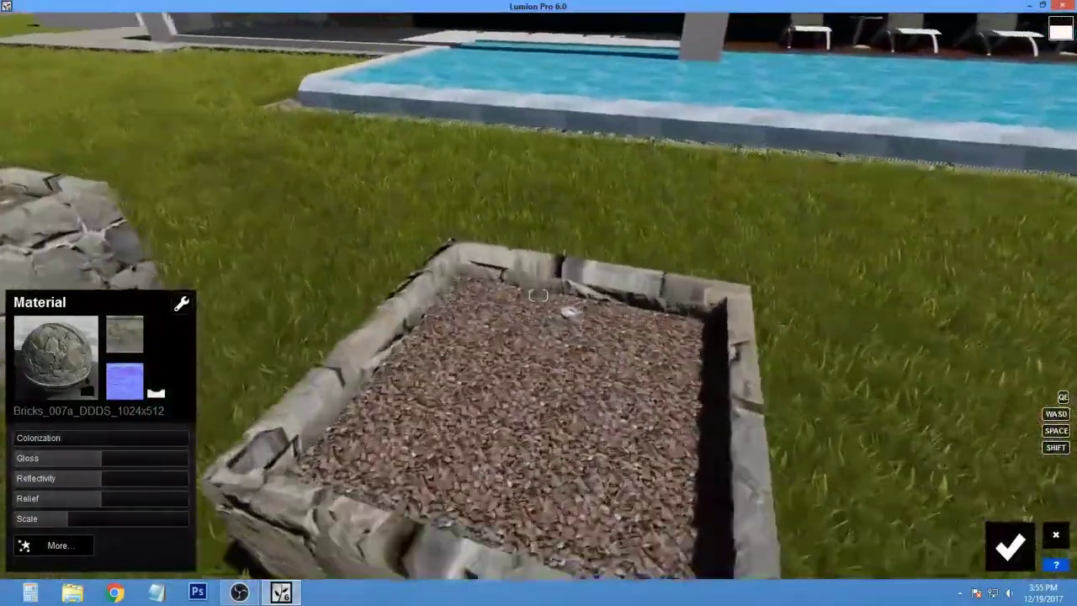
click(539, 295)
click(46, 125)
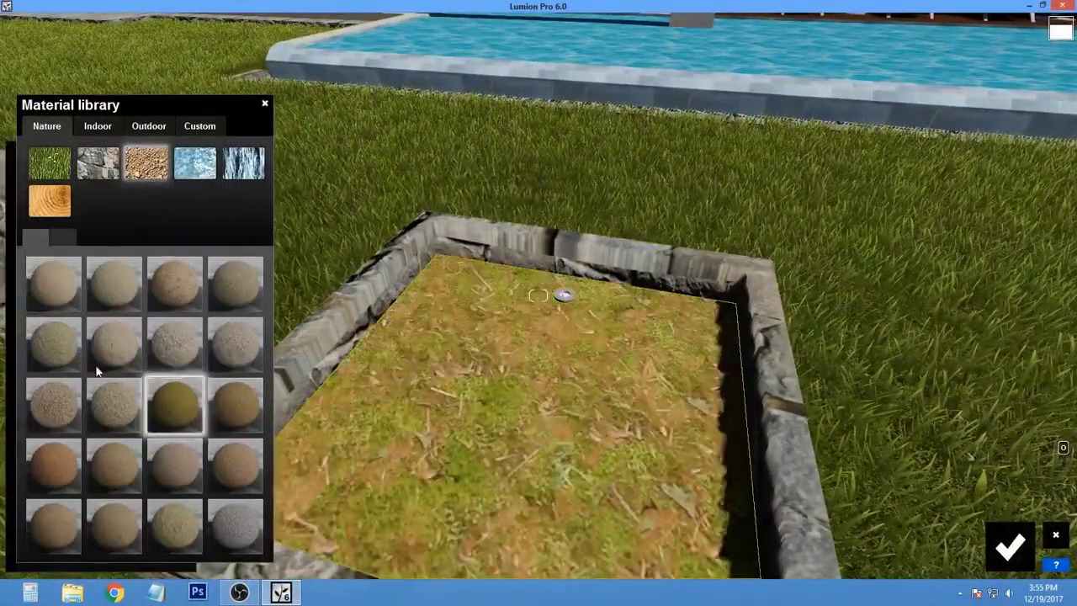
click(236, 339)
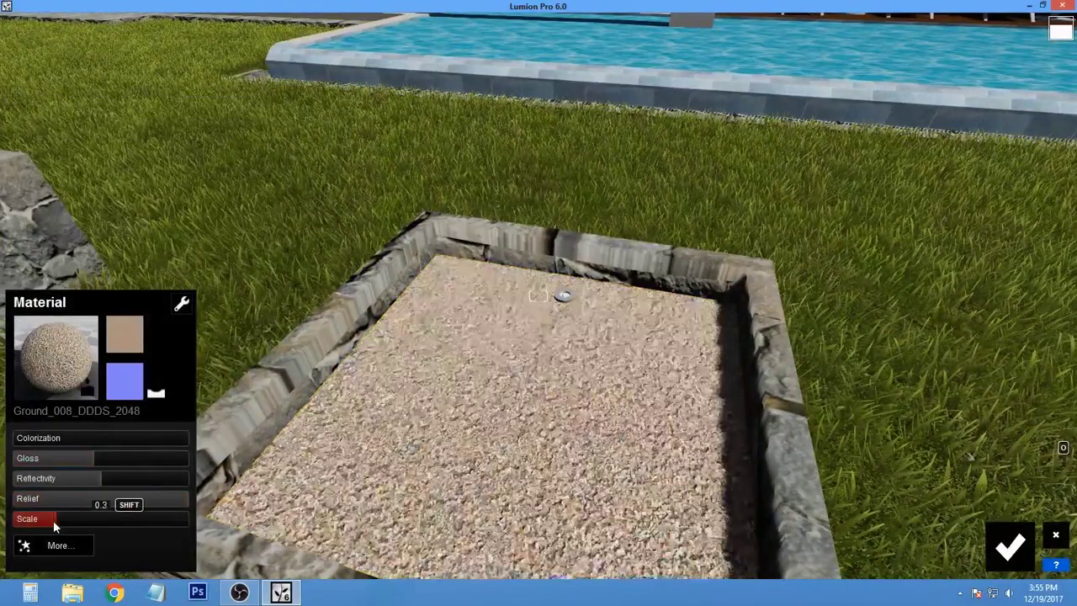
drag(53, 521, 73, 521)
click(55, 354)
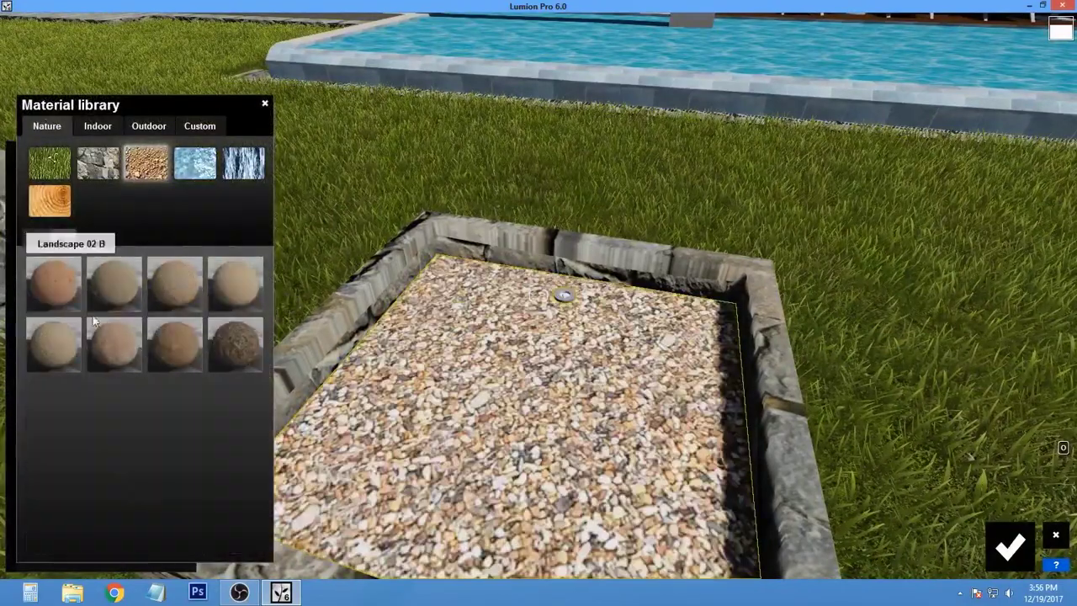
click(139, 423)
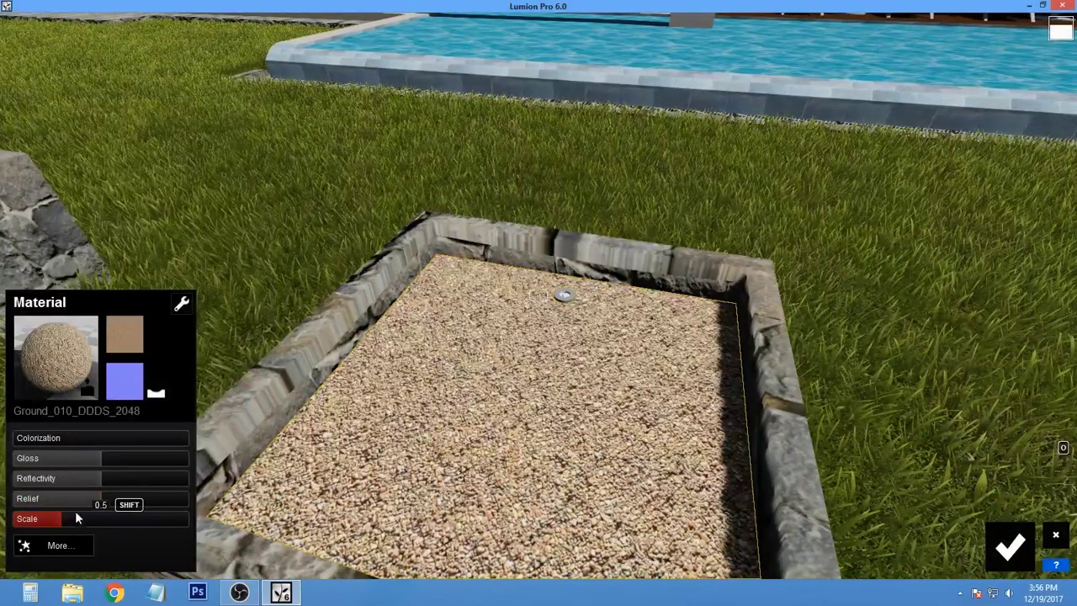
right_drag(265, 492, 539, 296)
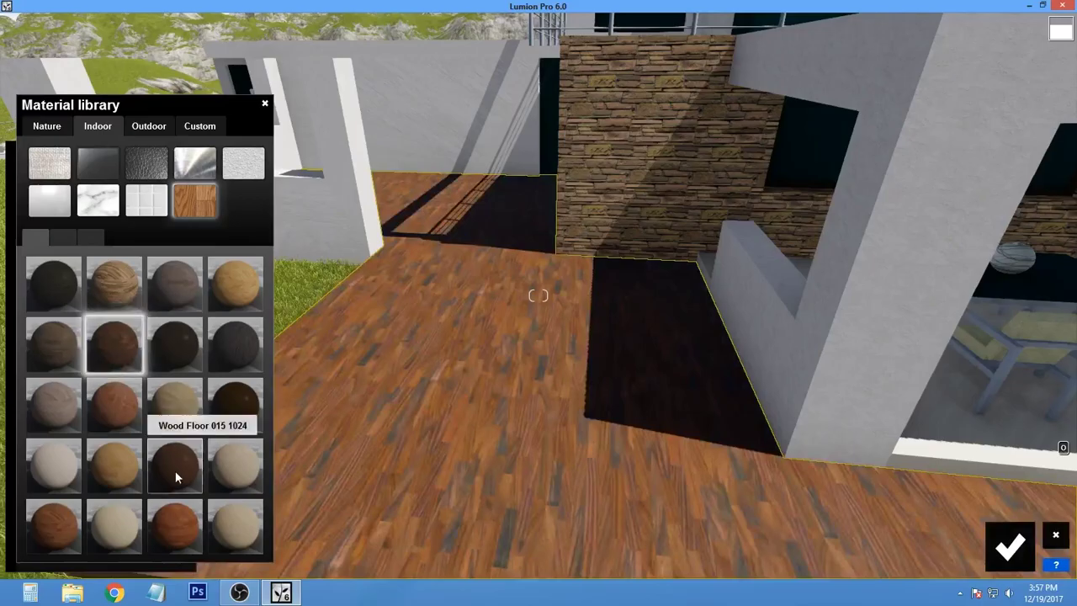
Apply Wood_Floor_015 to the paving with raised gloss and relief
click(175, 470)
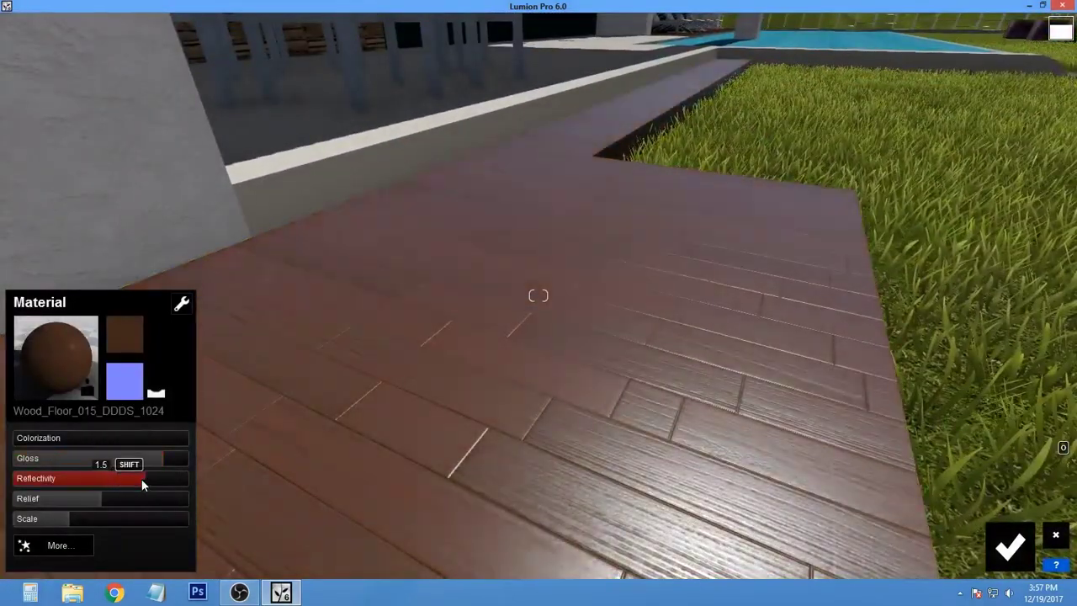
click(112, 478)
click(124, 498)
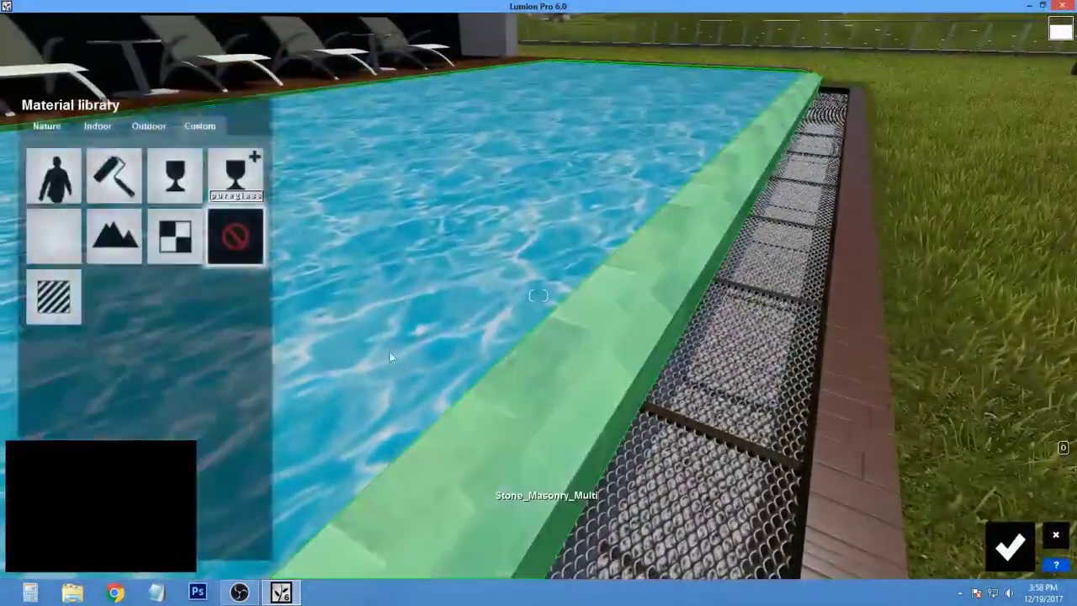
Give the pool coping white marble and the pool a Water material
click(148, 125)
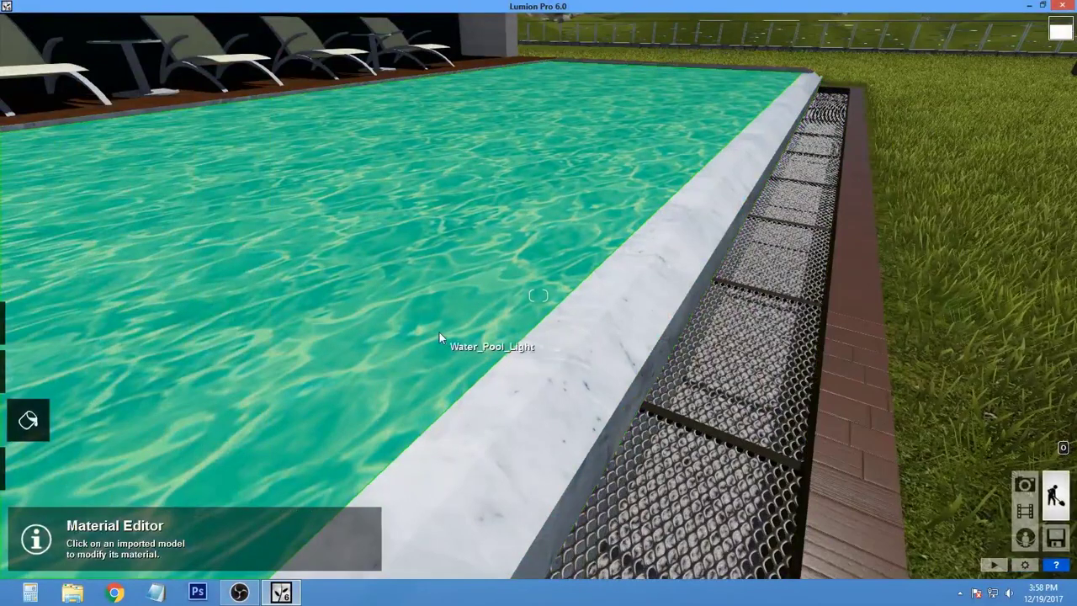
click(439, 333)
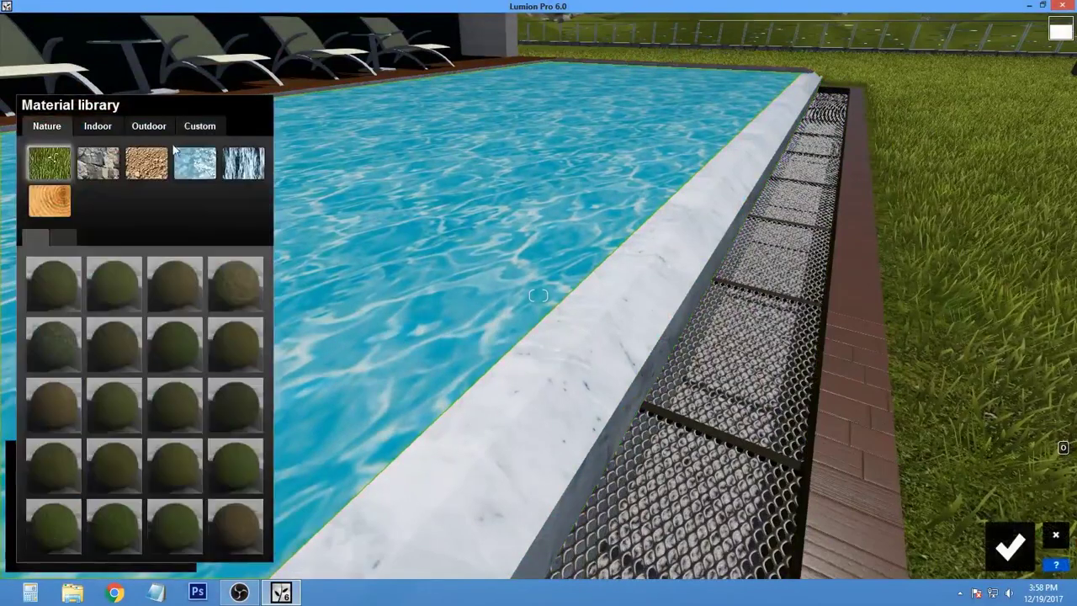
click(52, 286)
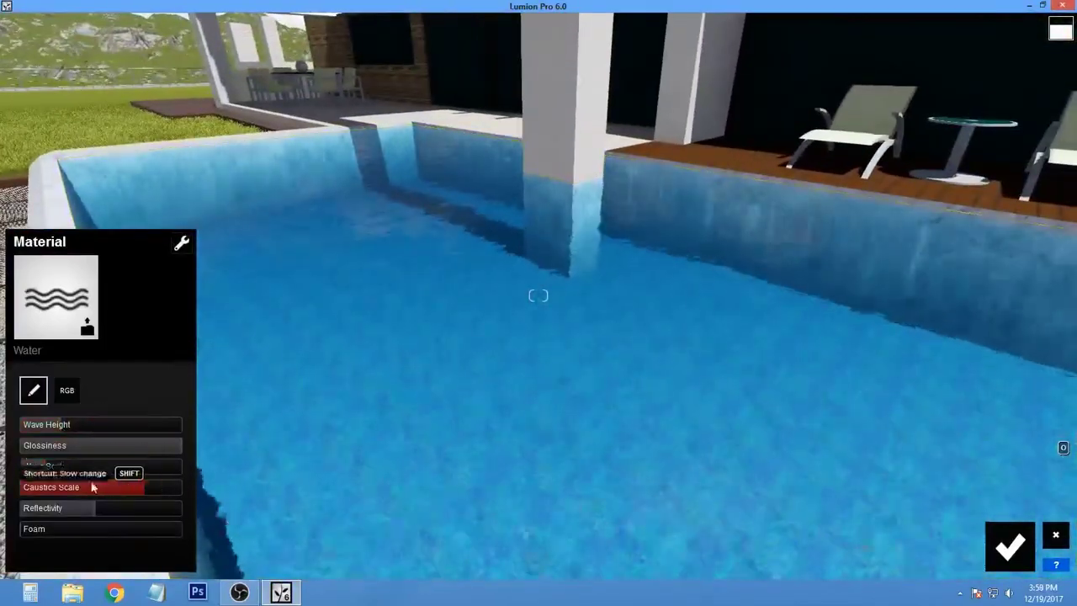
Raise the pool water's reflectivity and set wave height to 0.3
click(145, 508)
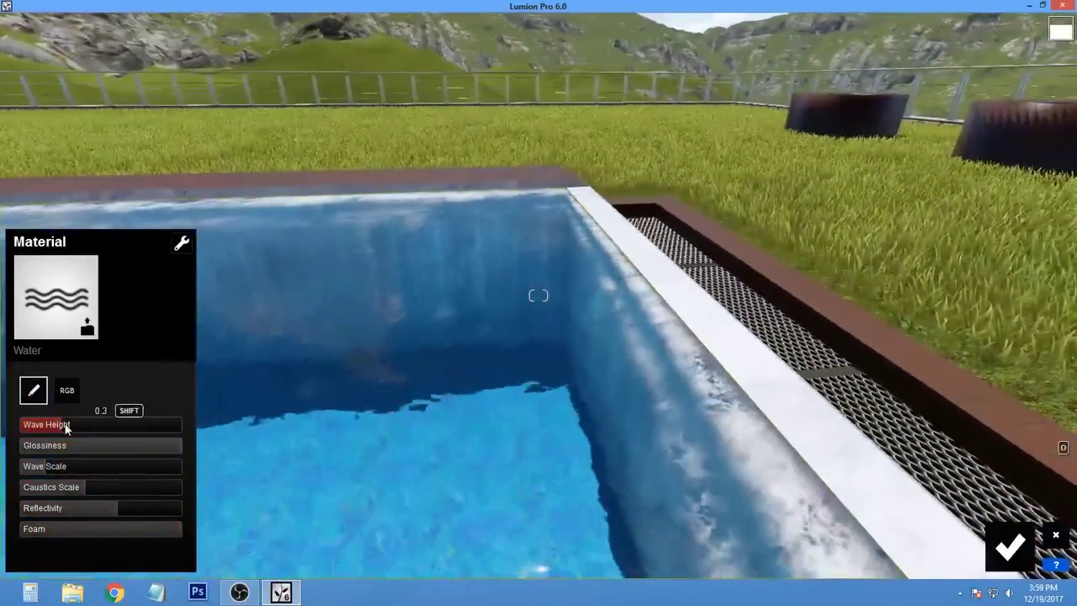
click(63, 424)
click(1010, 547)
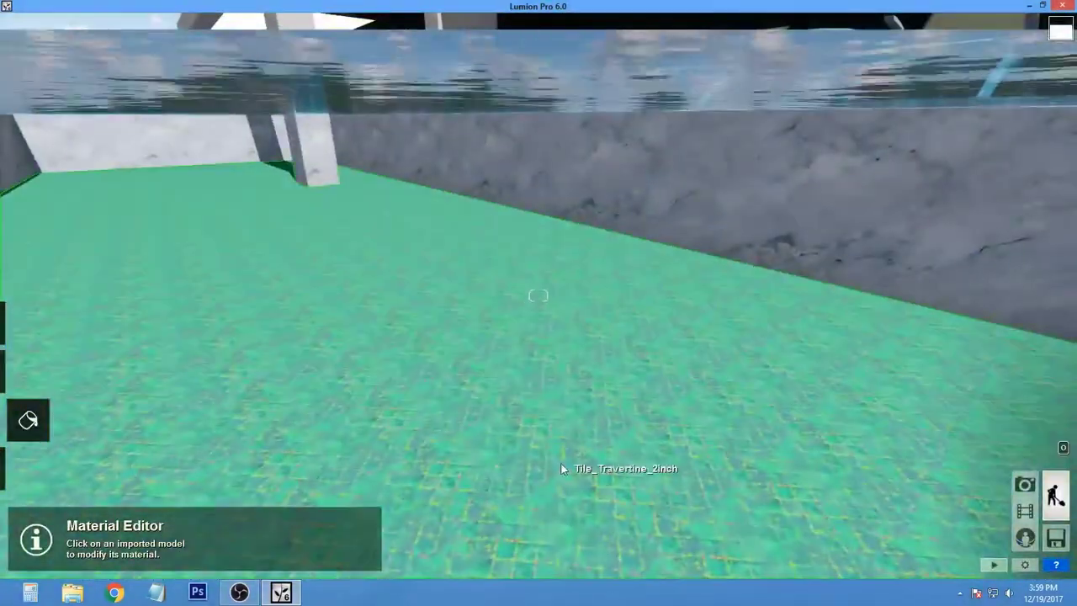
Retile the pool floor, make the lounger frames Platinum and the side table Glass_Advanced
click(560, 462)
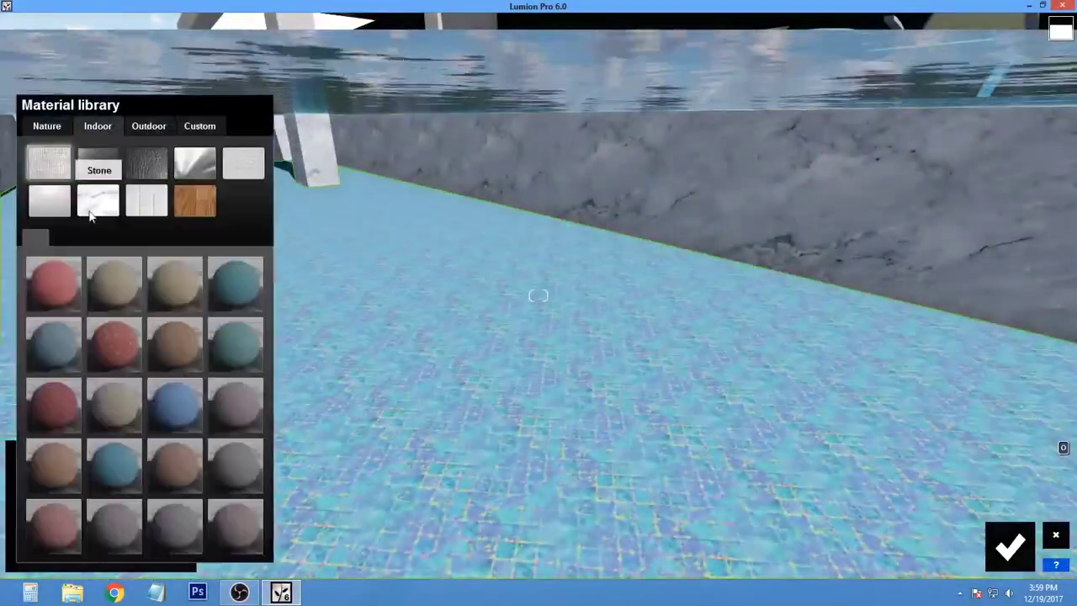
click(174, 515)
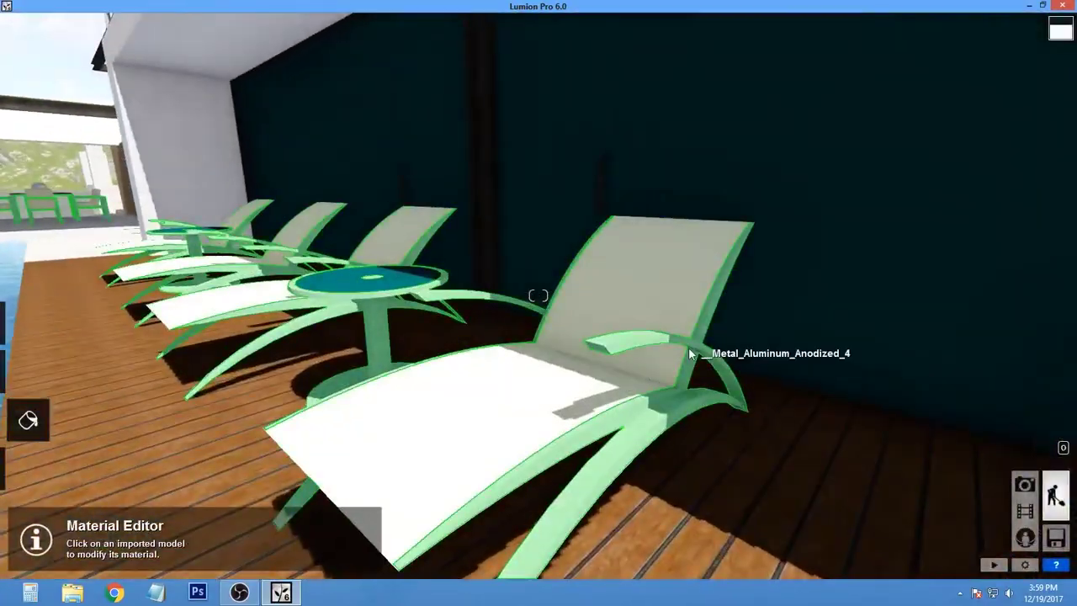
click(689, 353)
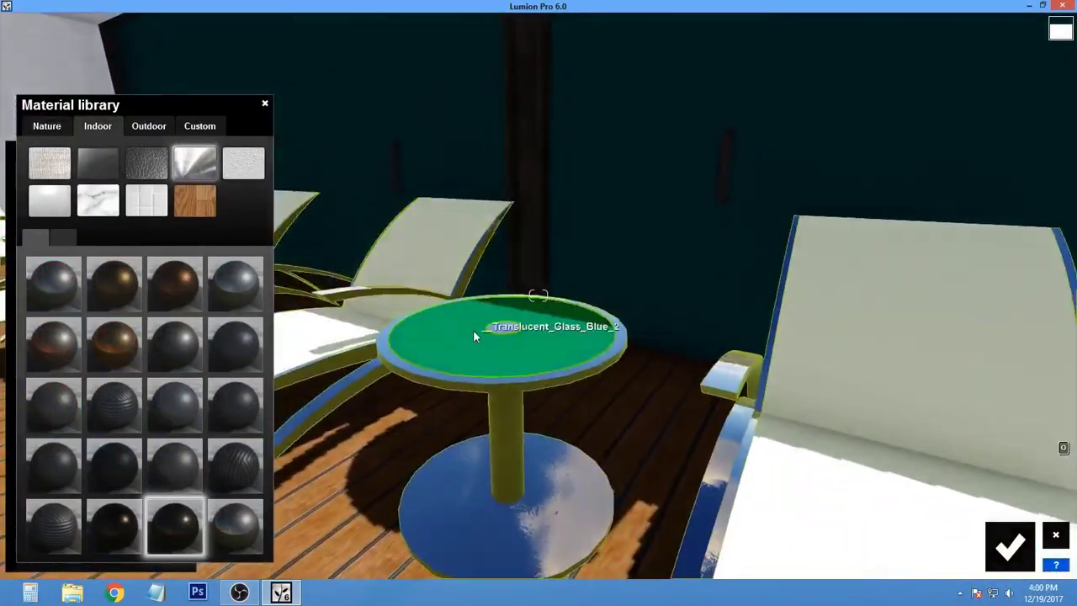
click(474, 335)
click(199, 125)
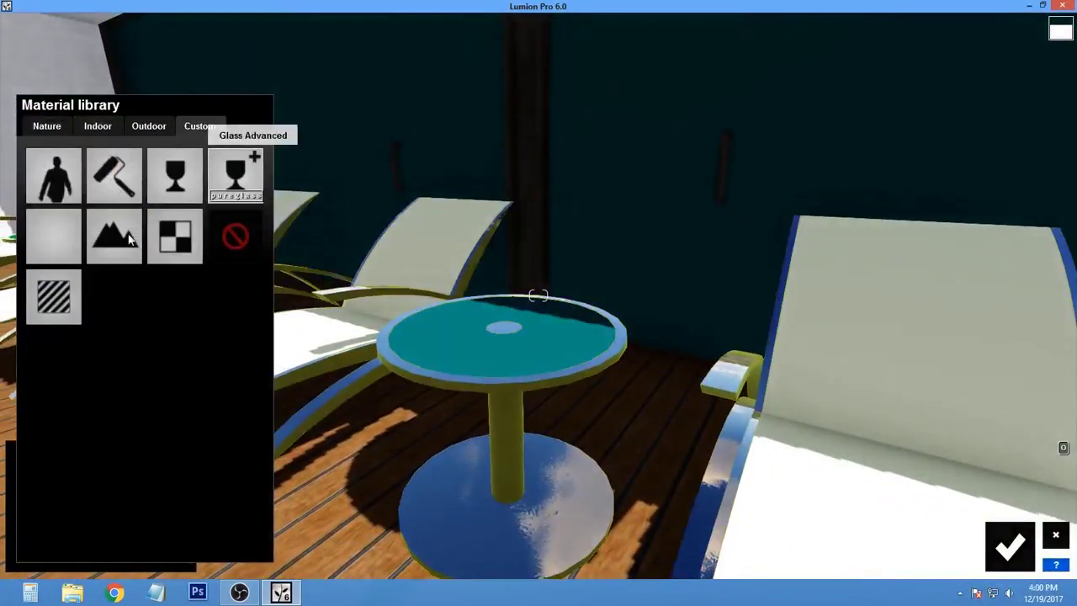
click(234, 172)
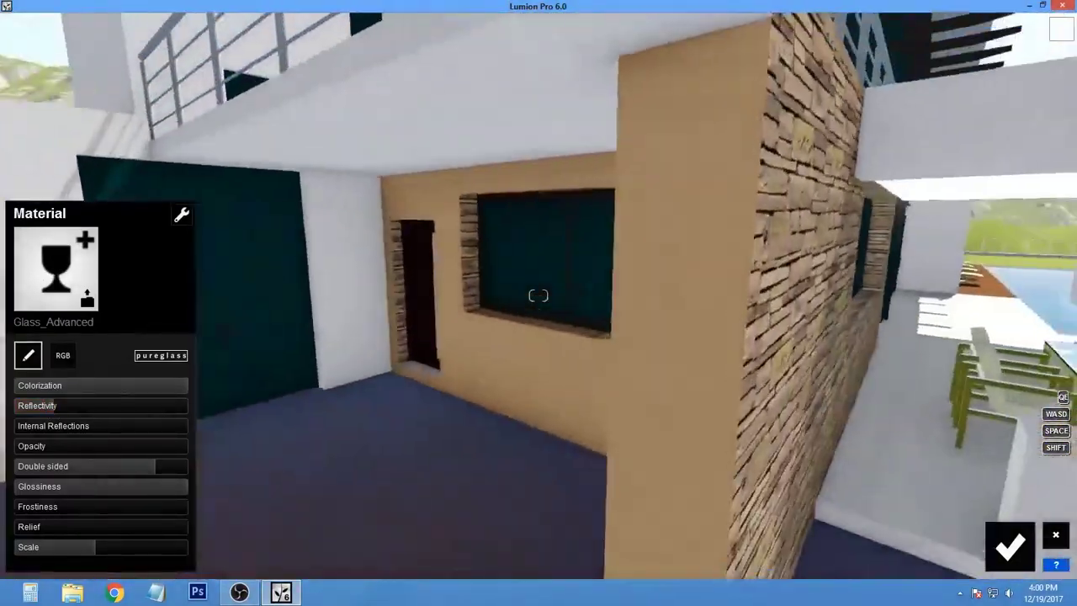
Try white brick, grey stone and Pavement Stone 001 on the dining-area wall, then apply Stonewall_Alt_006_010
click(413, 325)
click(149, 125)
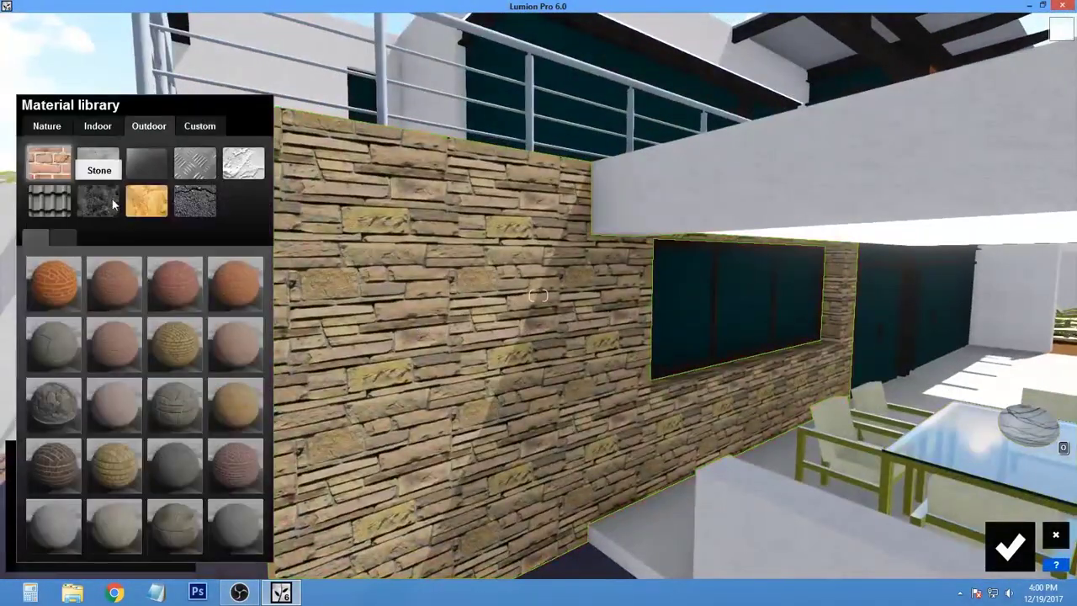
click(113, 526)
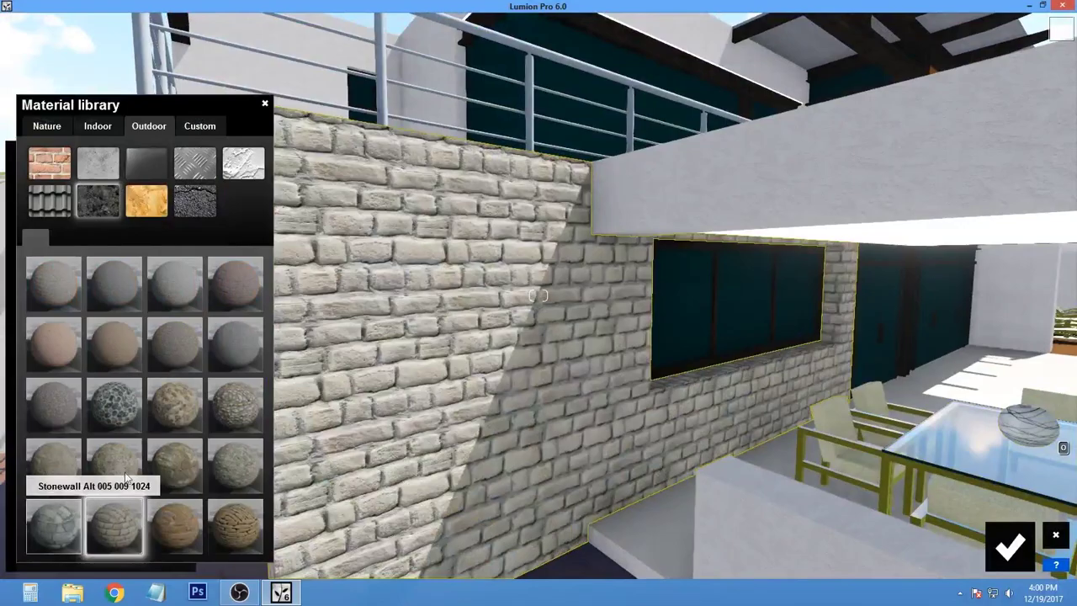
click(189, 424)
click(70, 292)
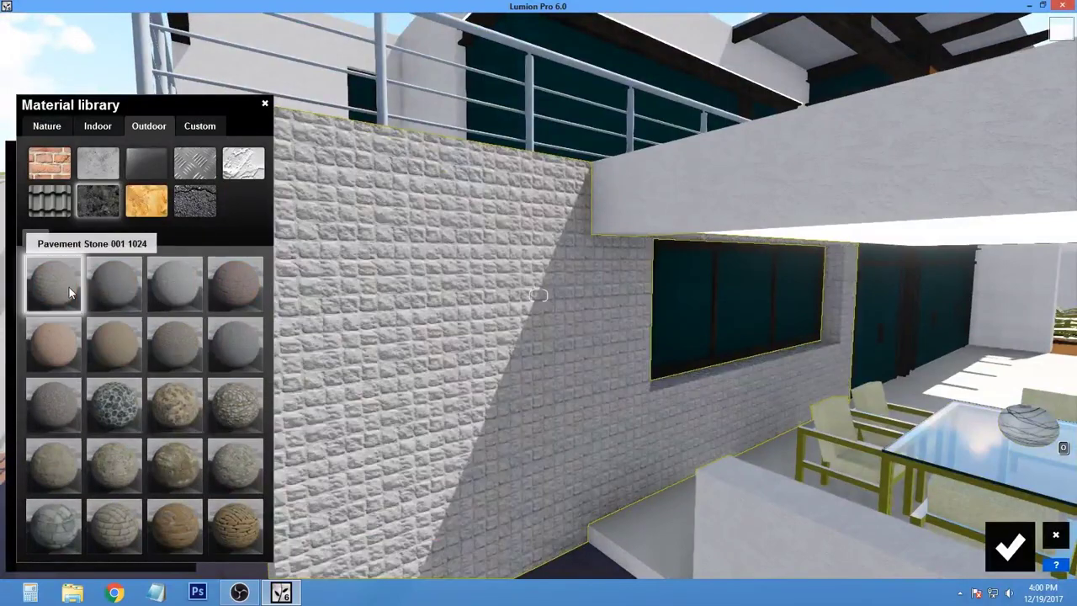
click(250, 526)
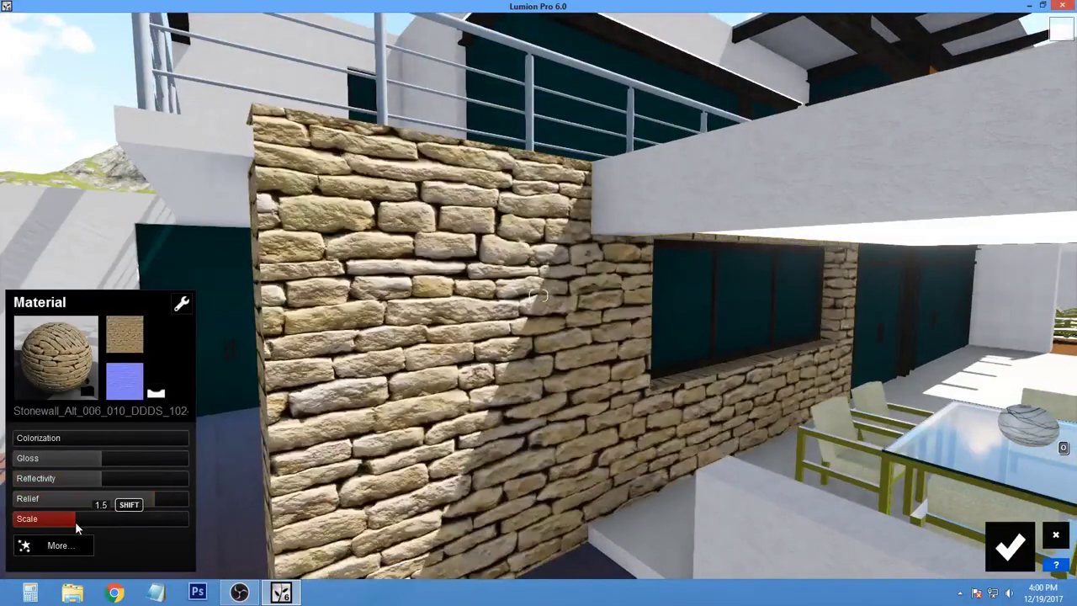
Give the white upper wall the outdoor Exterior_Walls_Alt_027_020 textured finish
right_drag(76, 528, 253, 505)
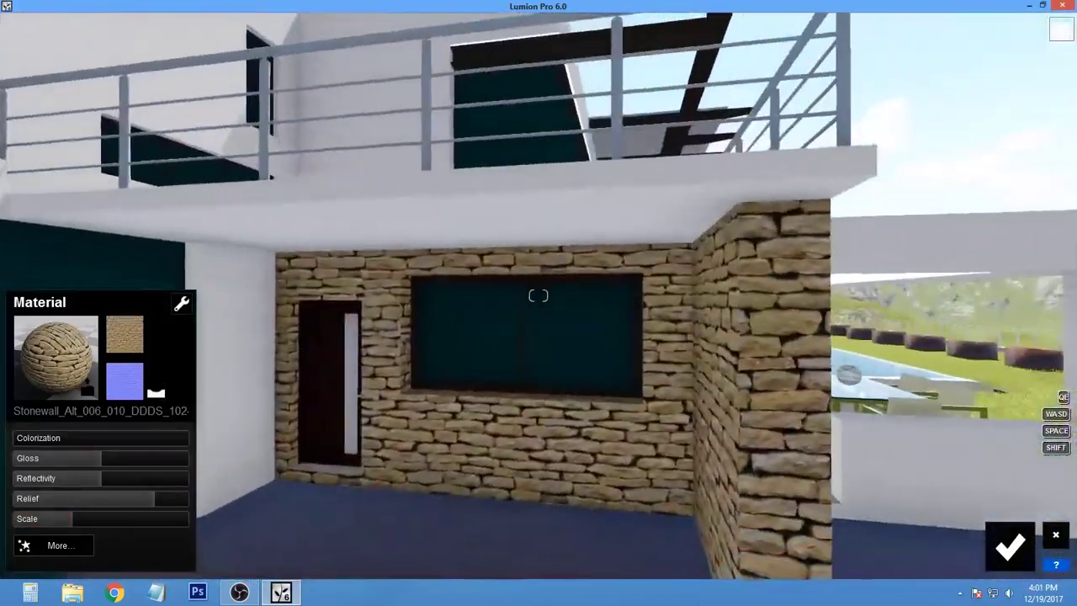
right_drag(538, 296, 354, 286)
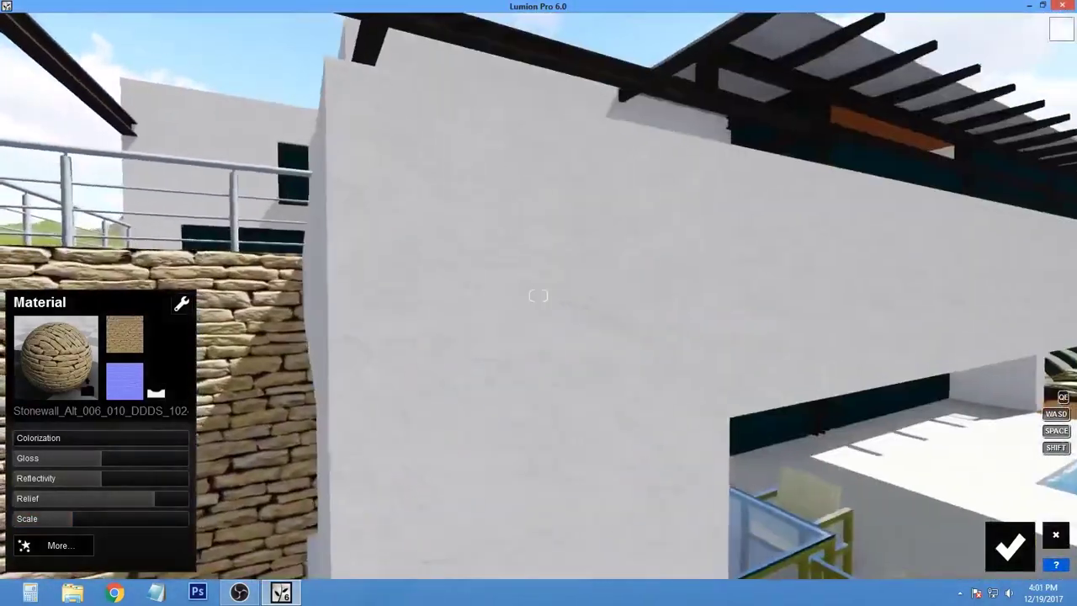
click(520, 322)
click(135, 128)
click(245, 288)
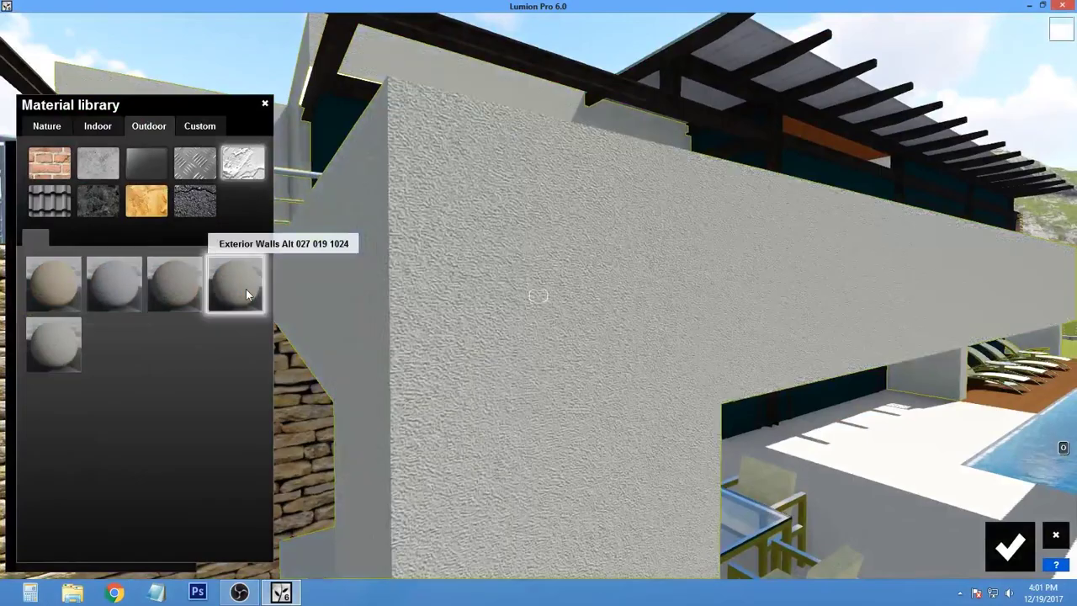
click(175, 284)
right_drag(175, 284, 270, 286)
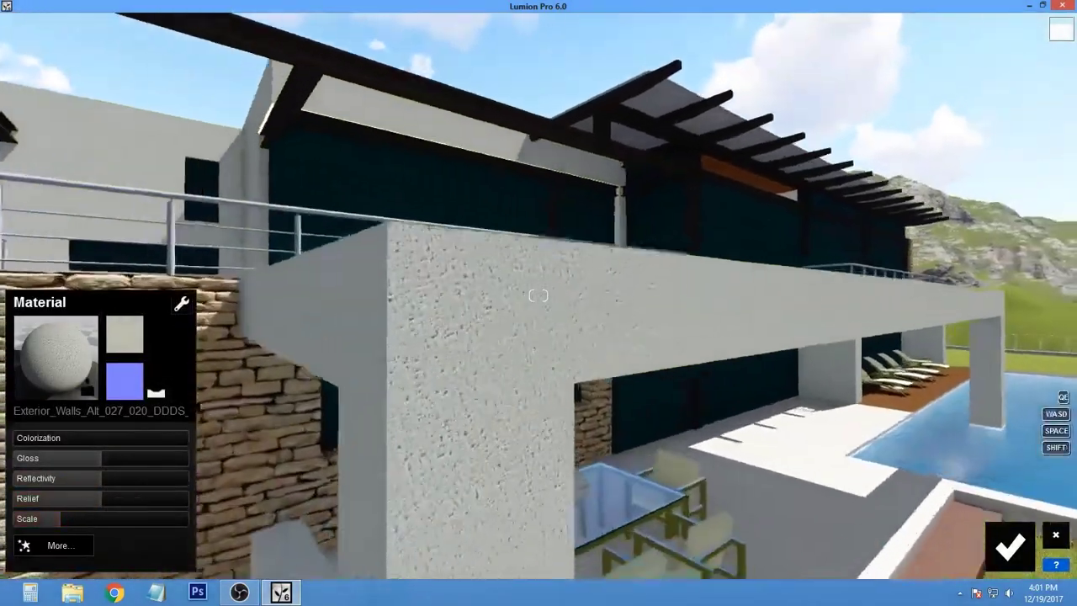
Apply an indoor carpet fabric to the lounge chair and confirm
right_drag(539, 295, 539, 295)
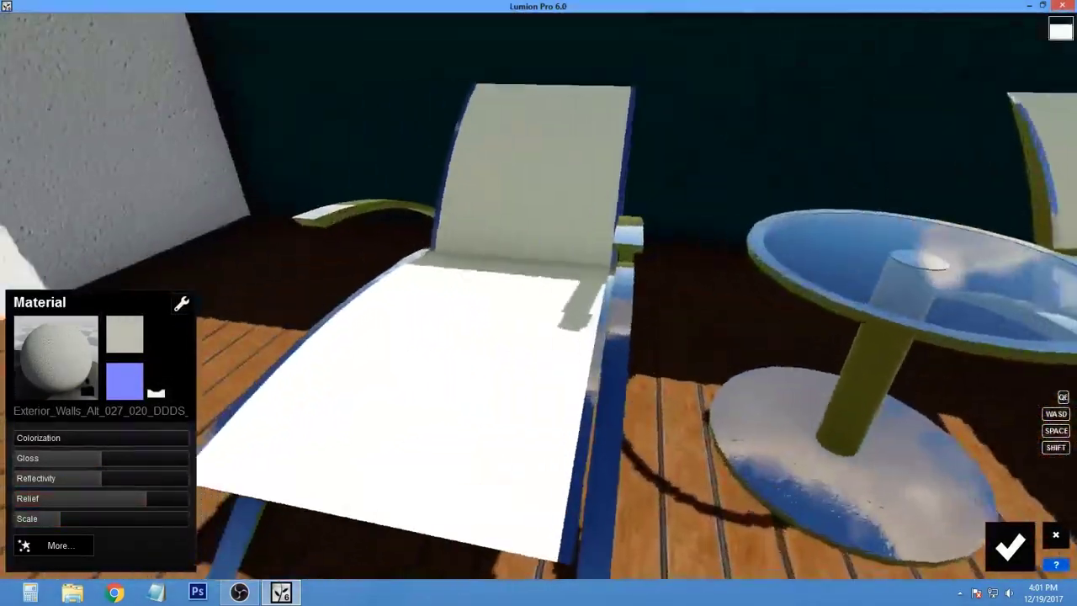
click(539, 295)
click(58, 294)
click(172, 284)
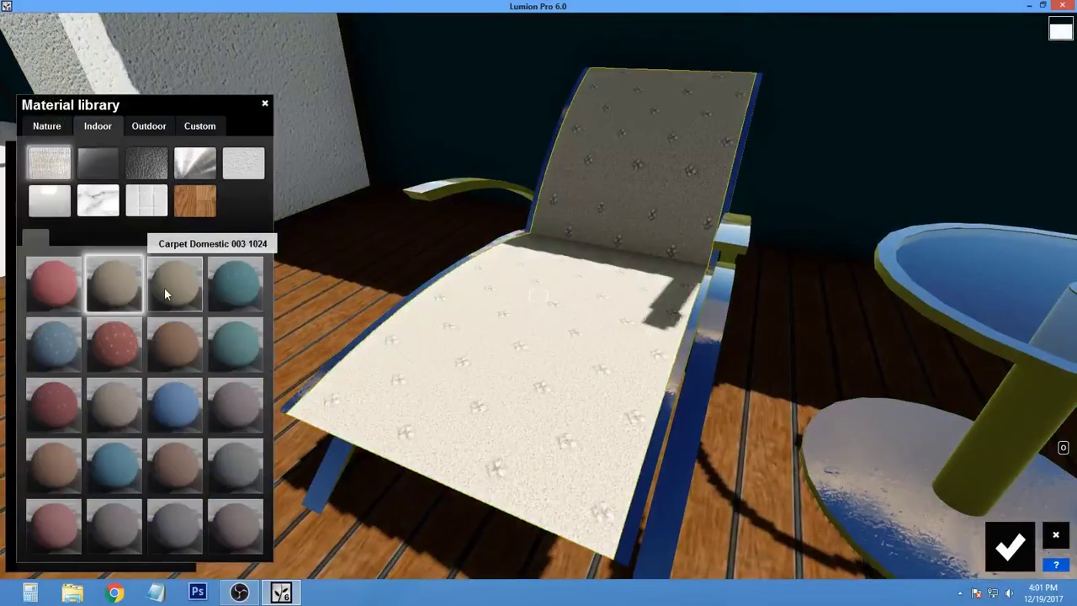
click(1015, 549)
Select the patio deck and preview indoor tile materials, including marble and light Tiles 009
click(539, 295)
right_drag(539, 295, 539, 295)
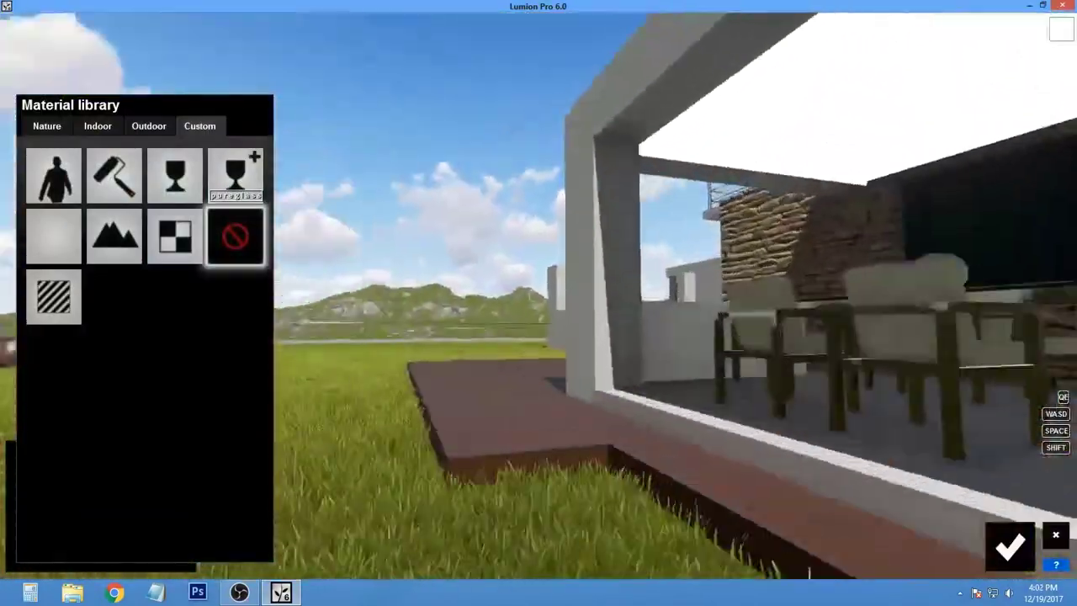
click(539, 295)
click(97, 126)
click(146, 200)
click(114, 342)
click(53, 404)
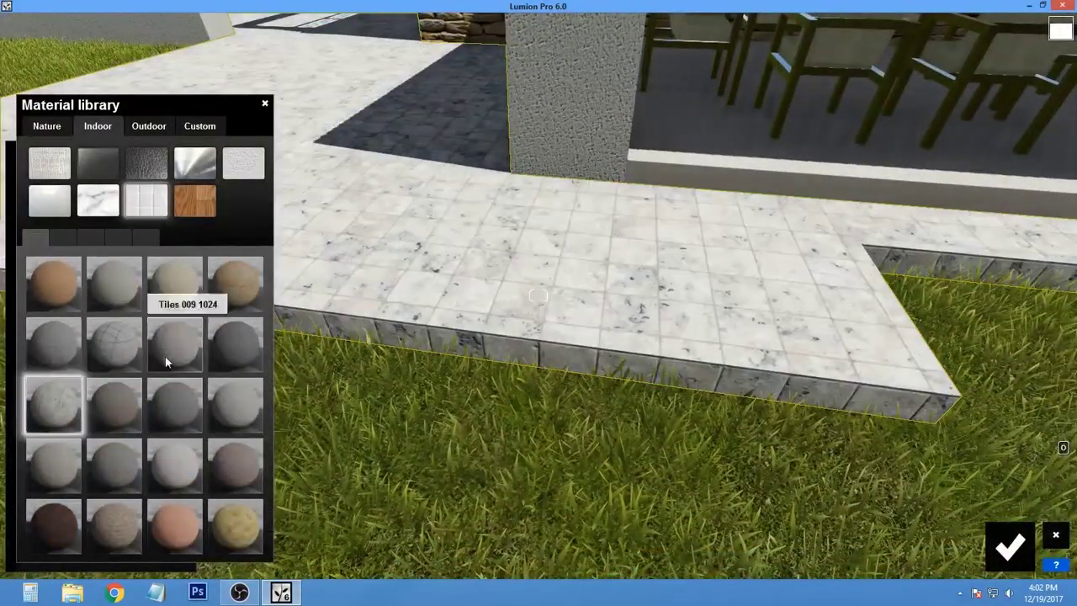
click(166, 362)
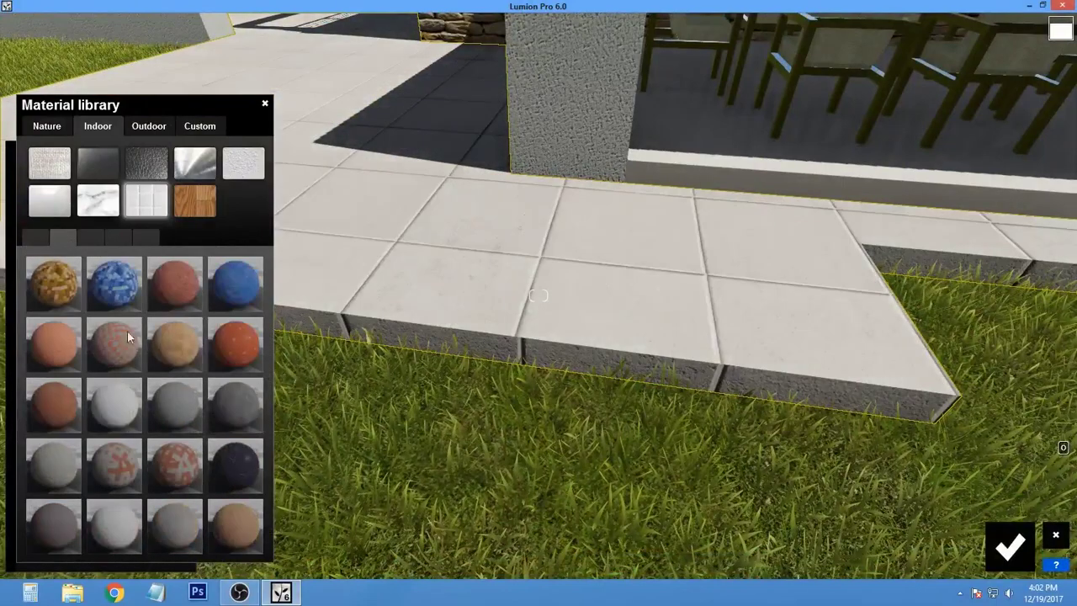
Settle on red-brick Tiles_034 pavers with raised gloss, reflectivity, relief and 2.11 scale
click(235, 465)
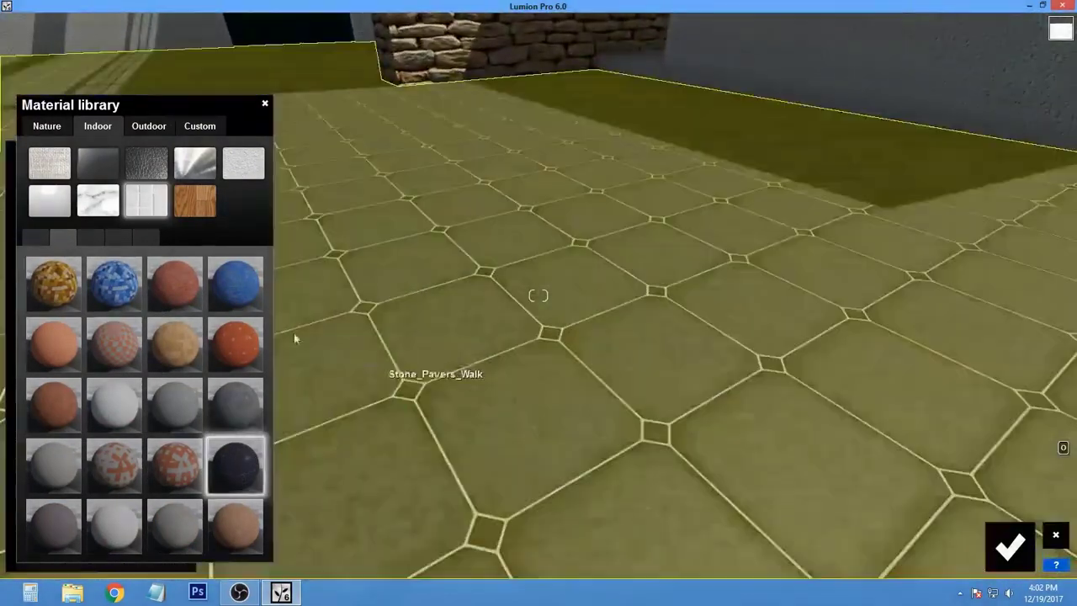
click(53, 466)
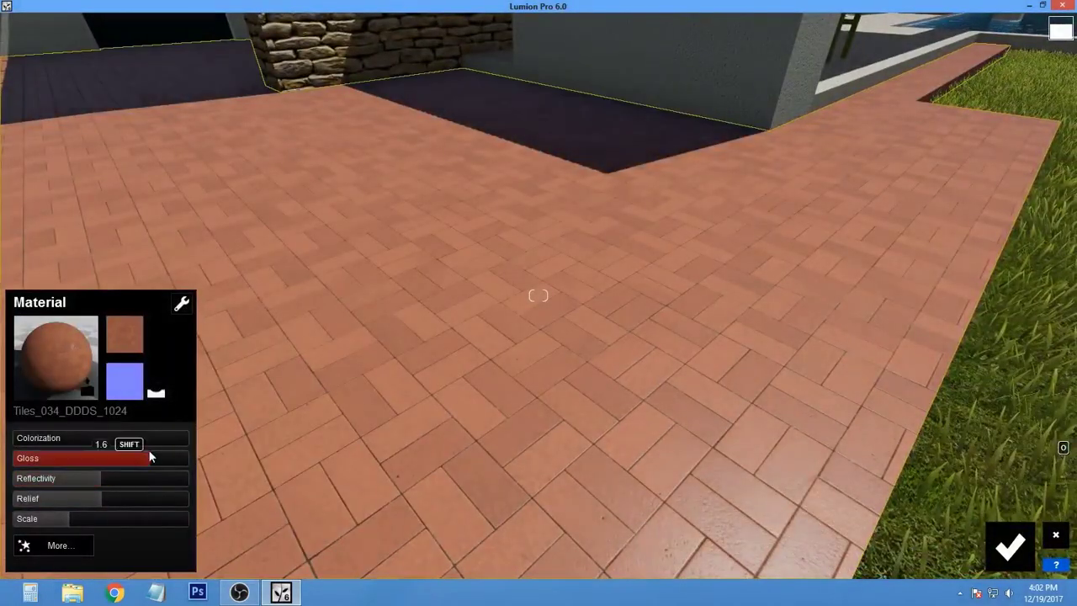
drag(150, 456, 164, 460)
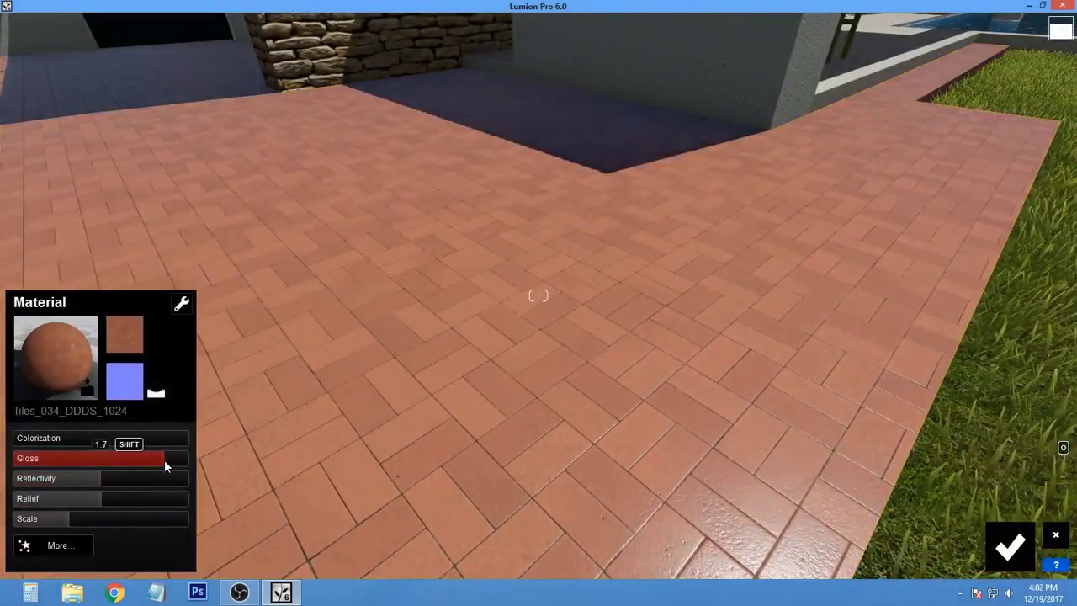
drag(101, 478, 143, 498)
drag(69, 519, 81, 519)
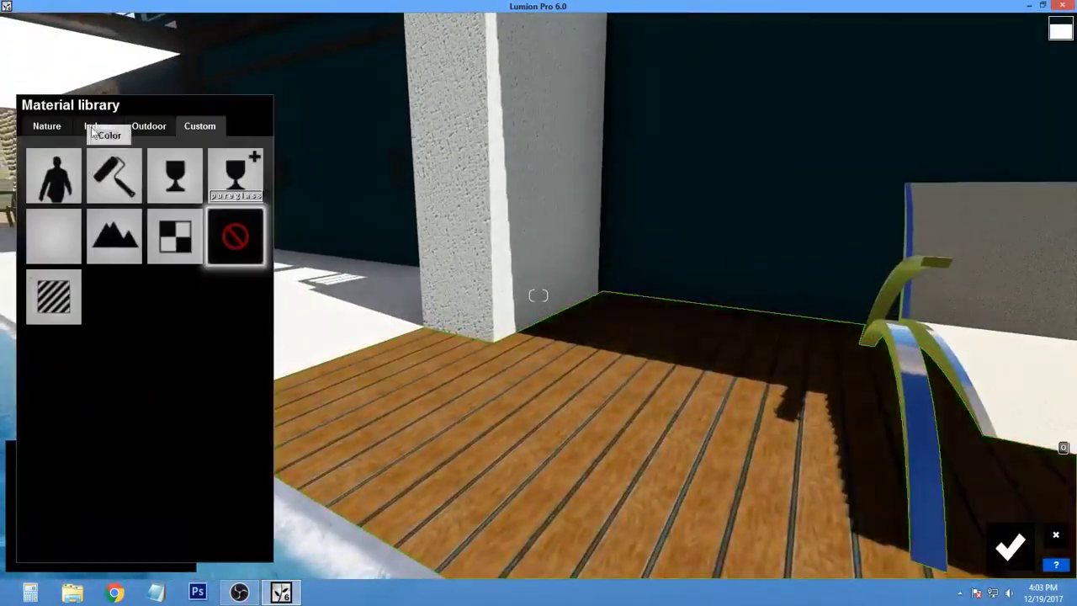
Apply Wood_Floor_006 to the pool deck with slightly lower gloss
click(94, 126)
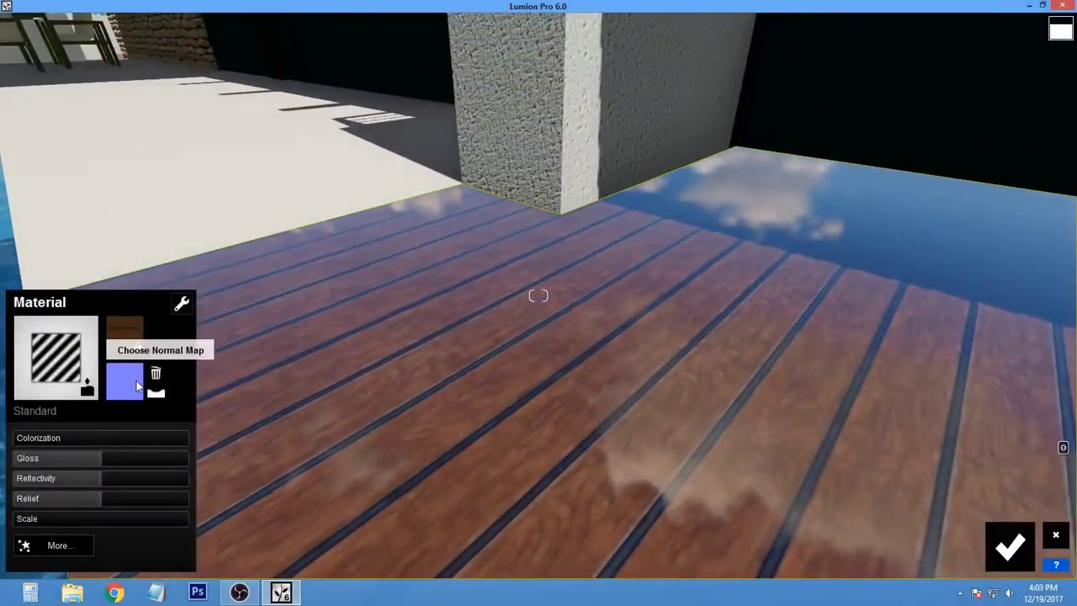
click(139, 385)
click(490, 312)
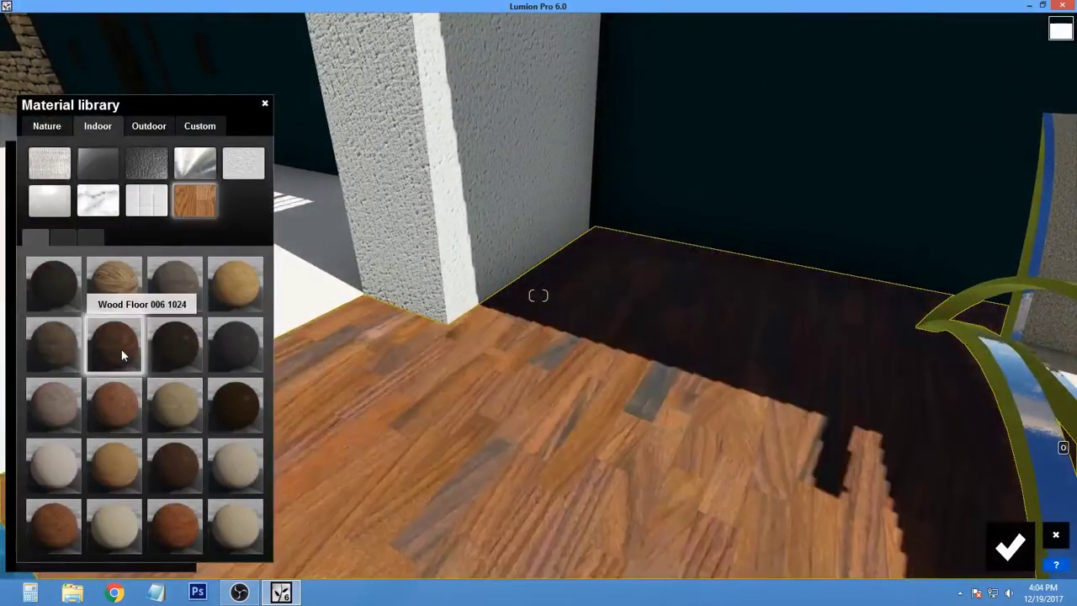
click(122, 351)
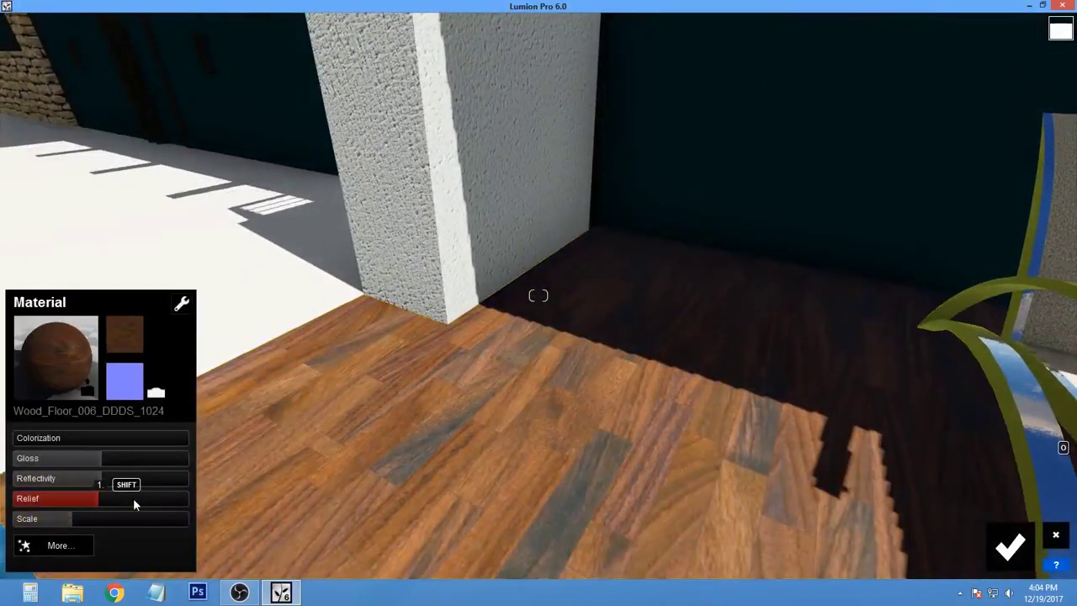
click(145, 465)
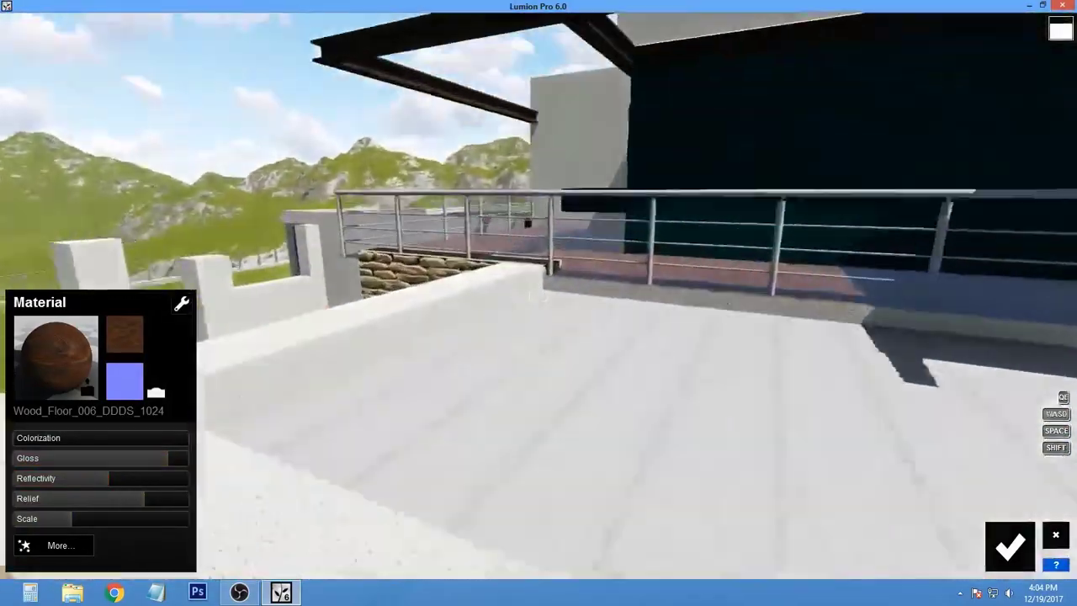
Give the roof terrace floor an exterior-wall finish with a larger texture scale
click(397, 240)
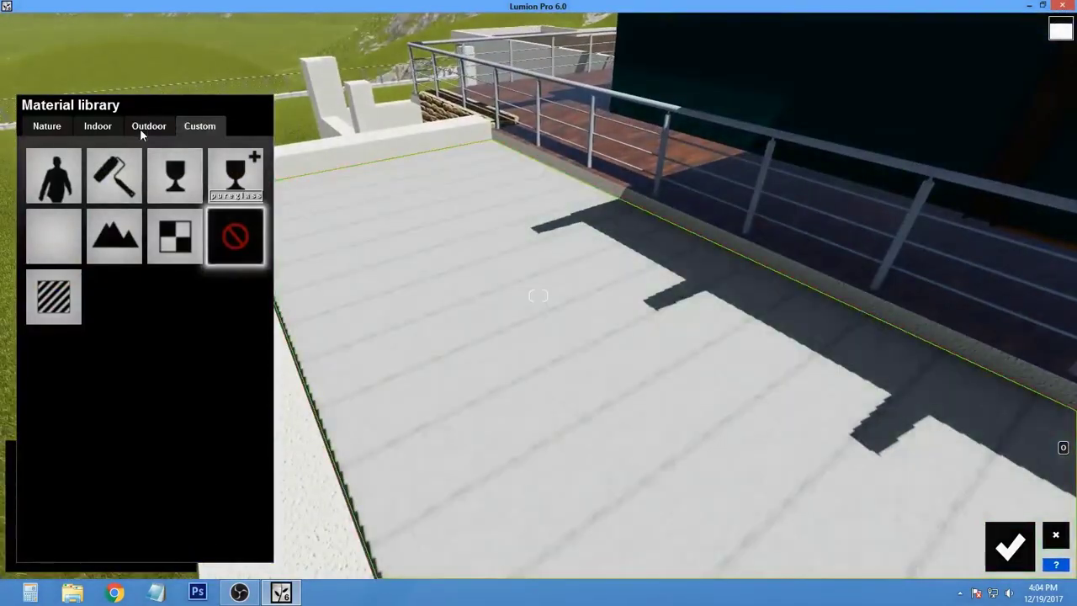
click(140, 126)
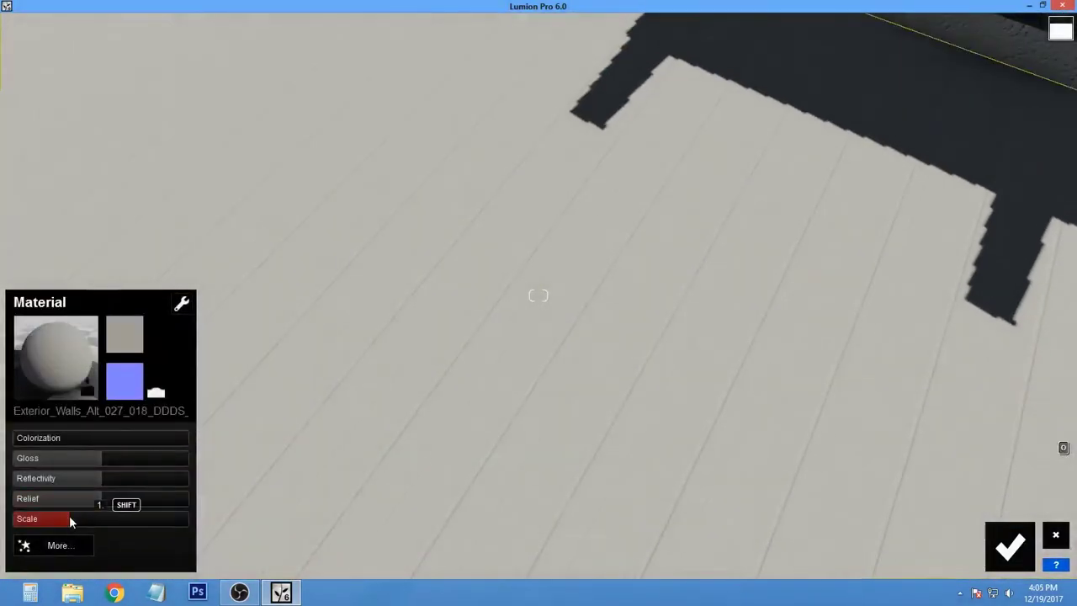
drag(70, 515, 100, 502)
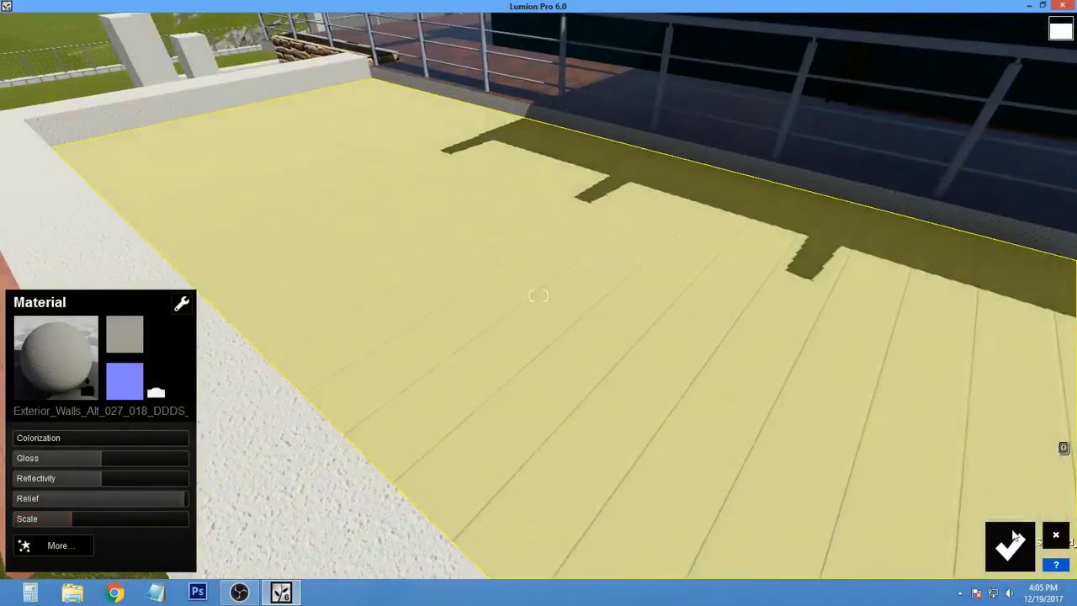
click(1015, 536)
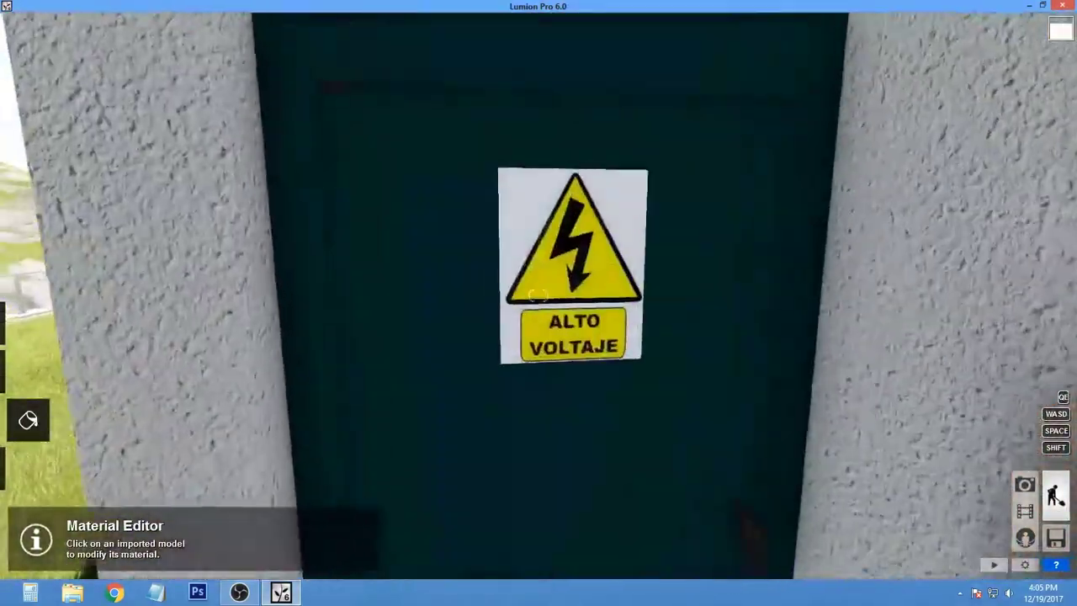
Give the high-voltage warning sign a standard material with flicker reduction turned on
click(333, 120)
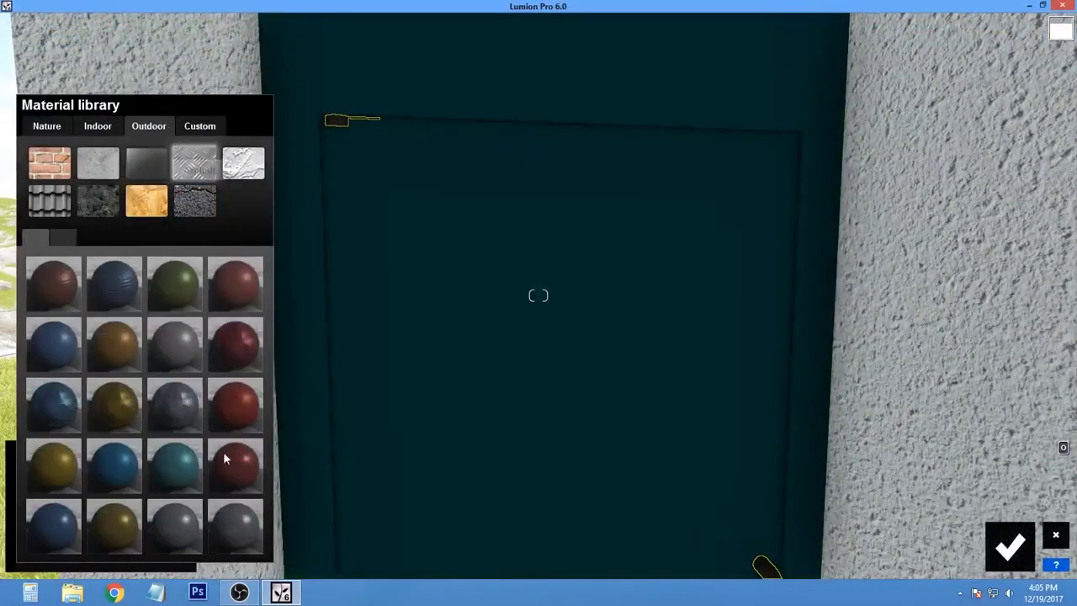
click(1010, 547)
click(514, 337)
click(48, 273)
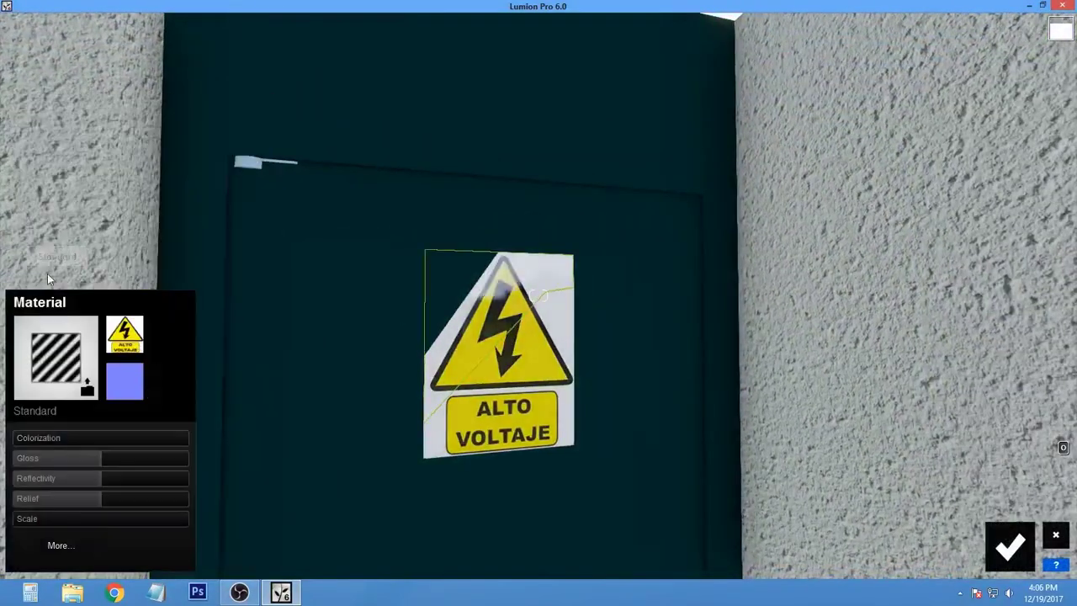
click(67, 547)
click(100, 496)
click(1010, 547)
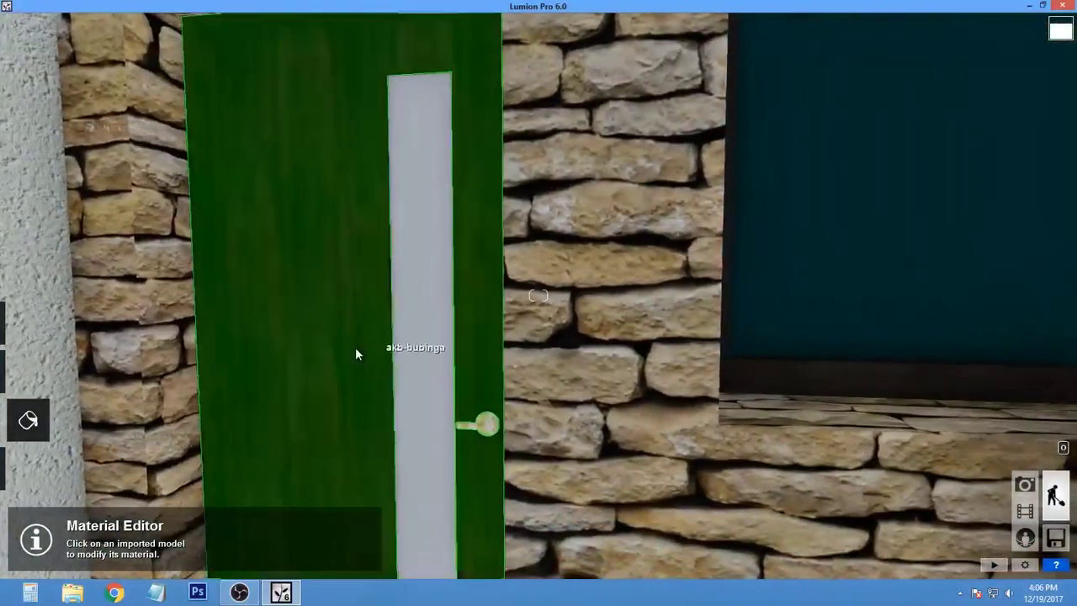
Apply Wood_Floor_032b to the wooden door, tinted dark red
click(356, 352)
click(97, 125)
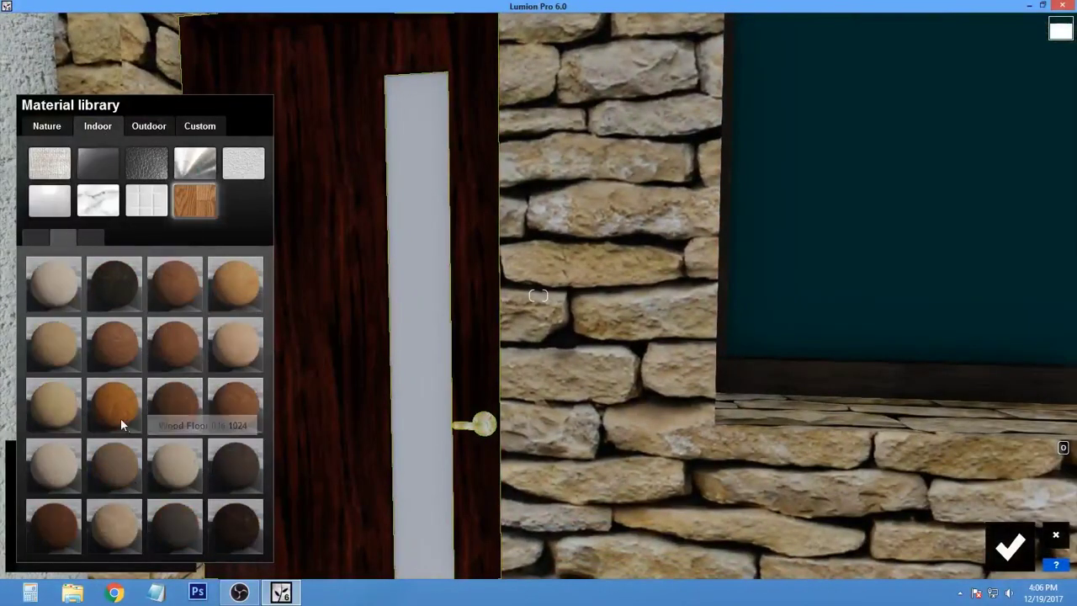
click(120, 412)
click(45, 438)
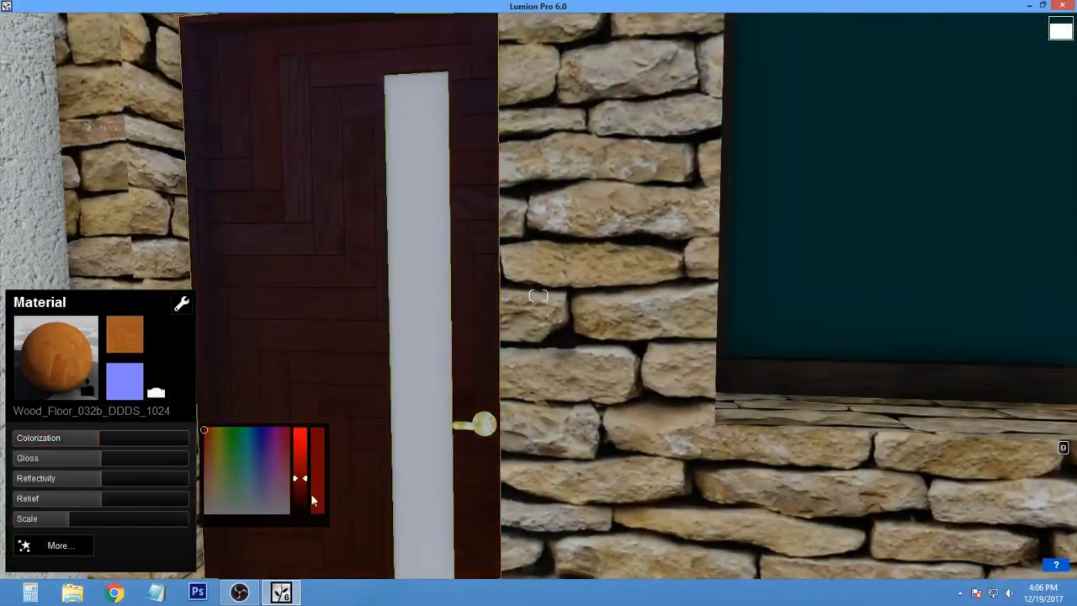
Apply Aluminium to the window frames
click(419, 310)
click(131, 128)
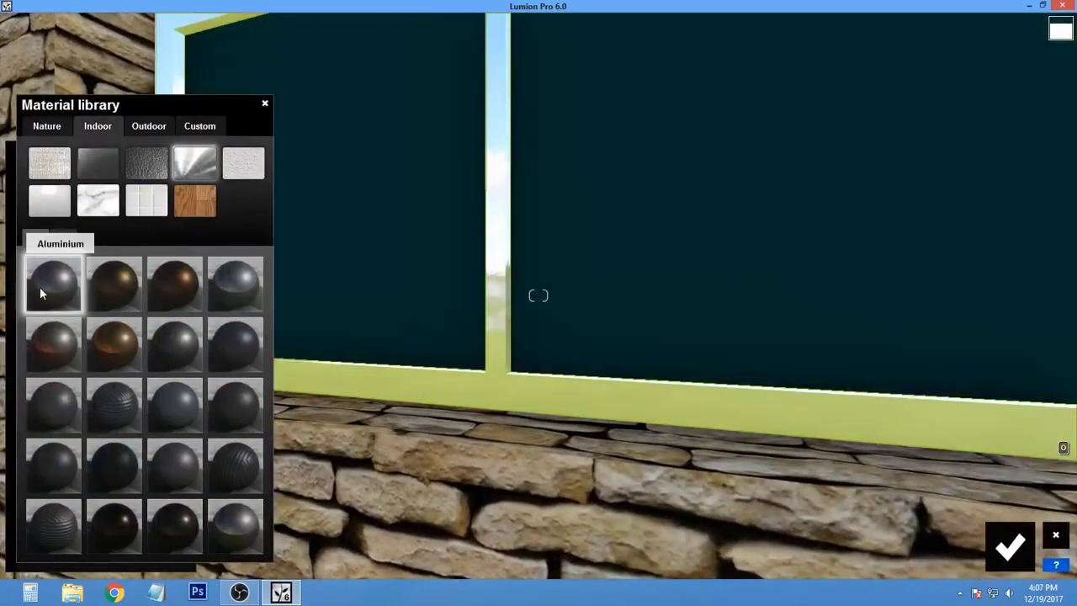
click(39, 287)
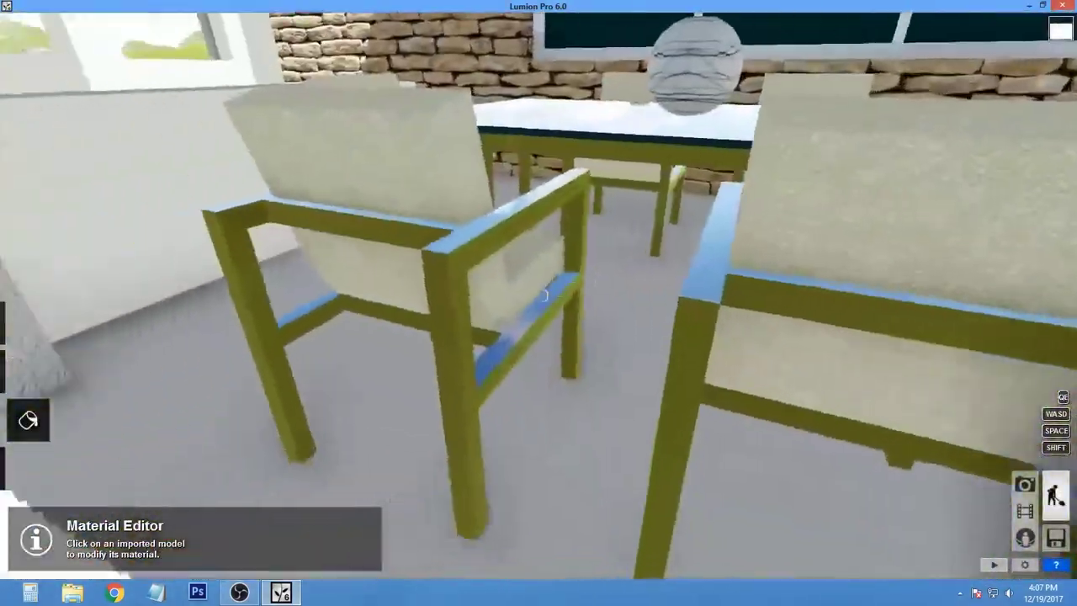
Toggle the sphere's normal map off and back on, then raise its gloss
click(544, 295)
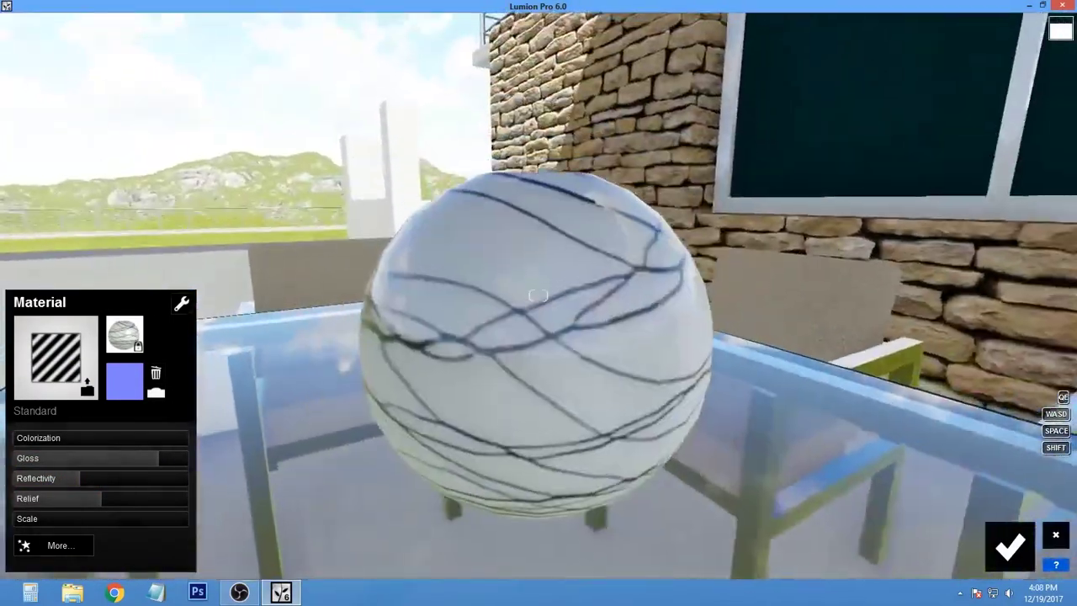
click(156, 391)
click(154, 392)
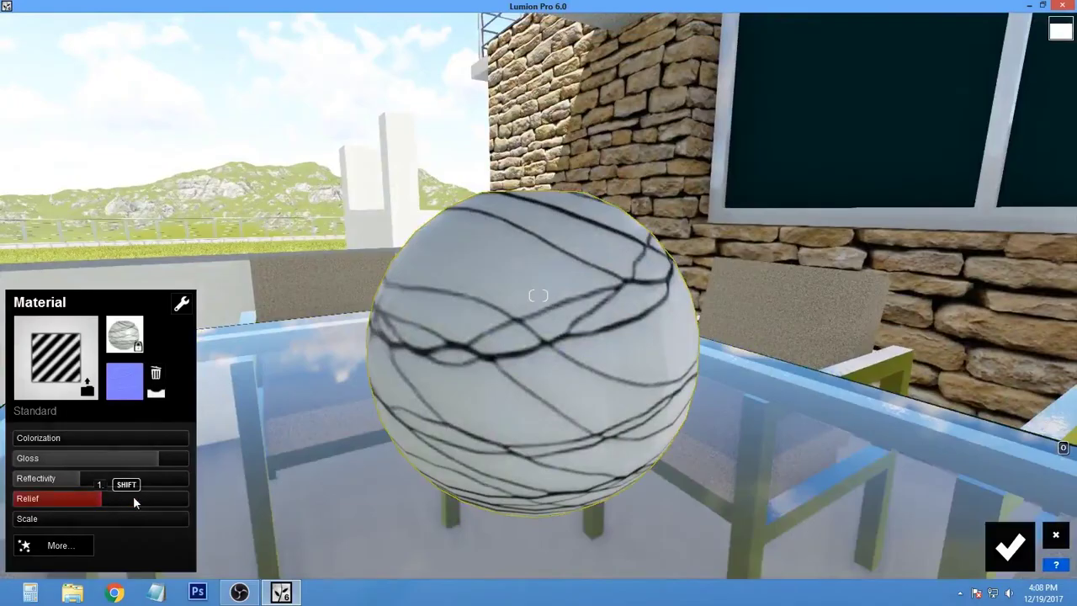
click(178, 457)
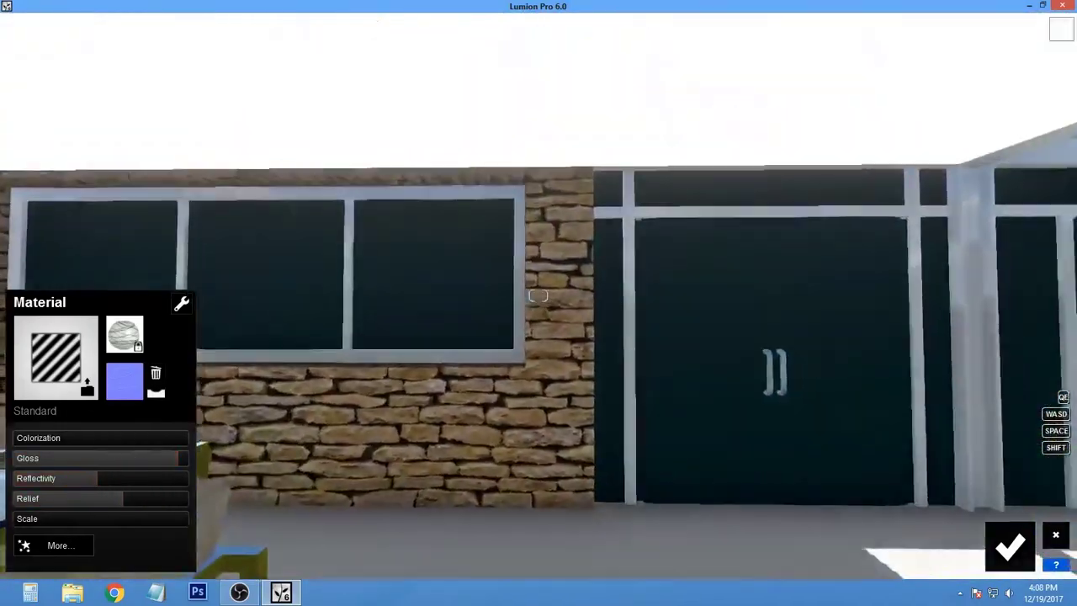
Apply the Waterfall material to the pool spout, raise wave height, and save the edits
right_drag(539, 295, 539, 295)
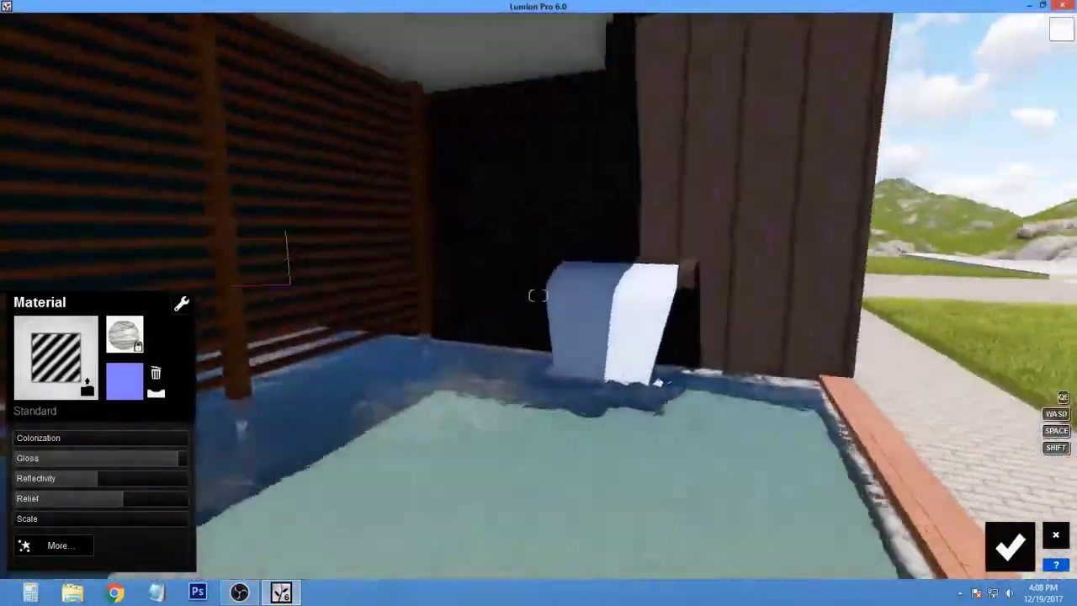
mouse_move(539, 295)
right_down()
mouse_move(638, 381)
mouse_move(657, 343)
right_up()
click(638, 381)
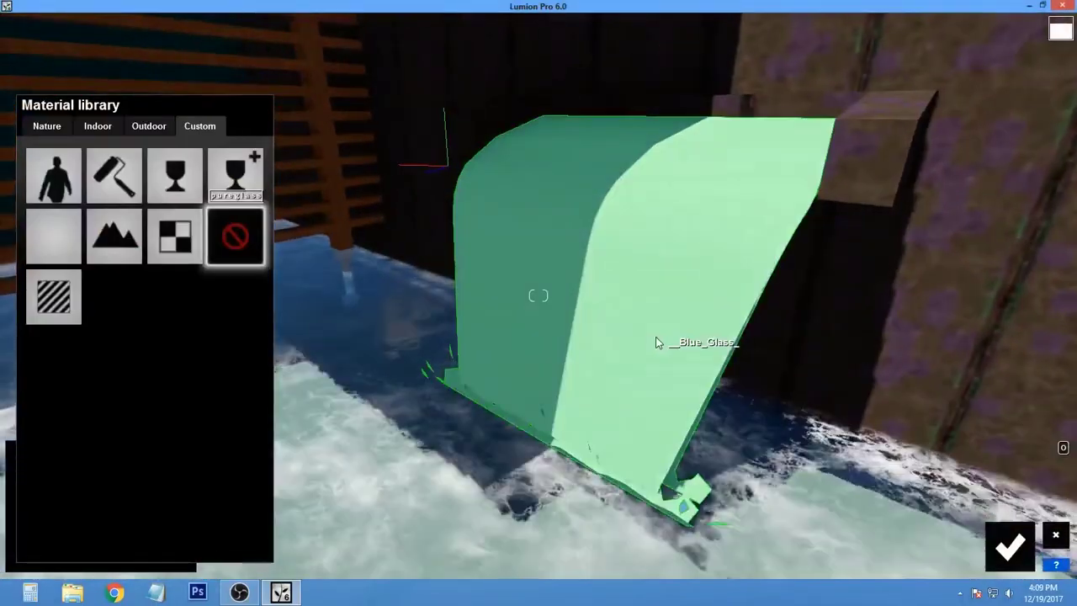
click(47, 125)
click(86, 354)
right_drag(86, 354, 86, 354)
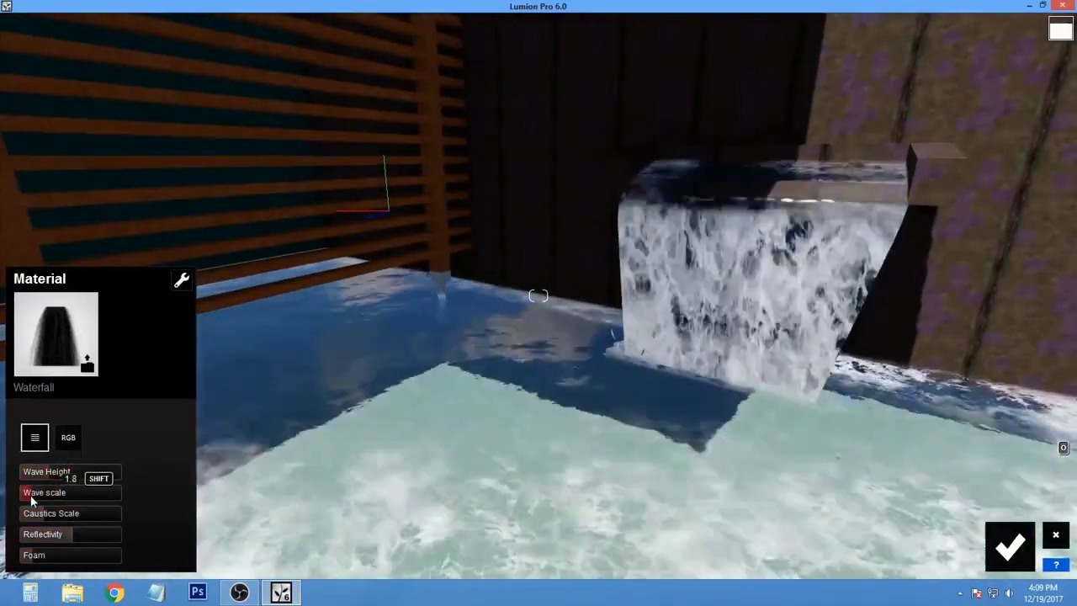
right_drag(168, 461, 1017, 546)
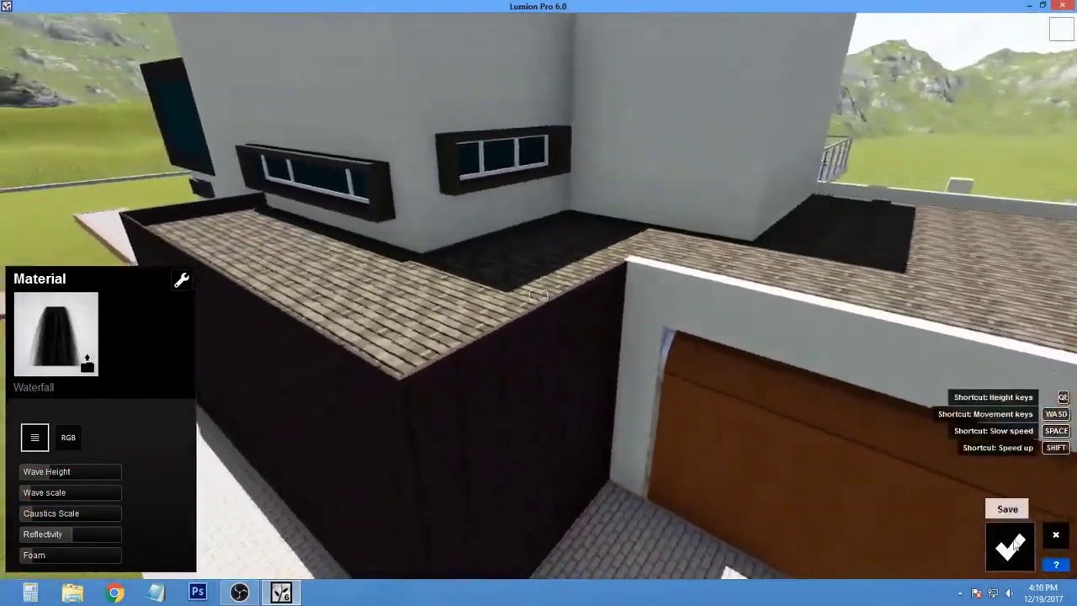
click(1016, 545)
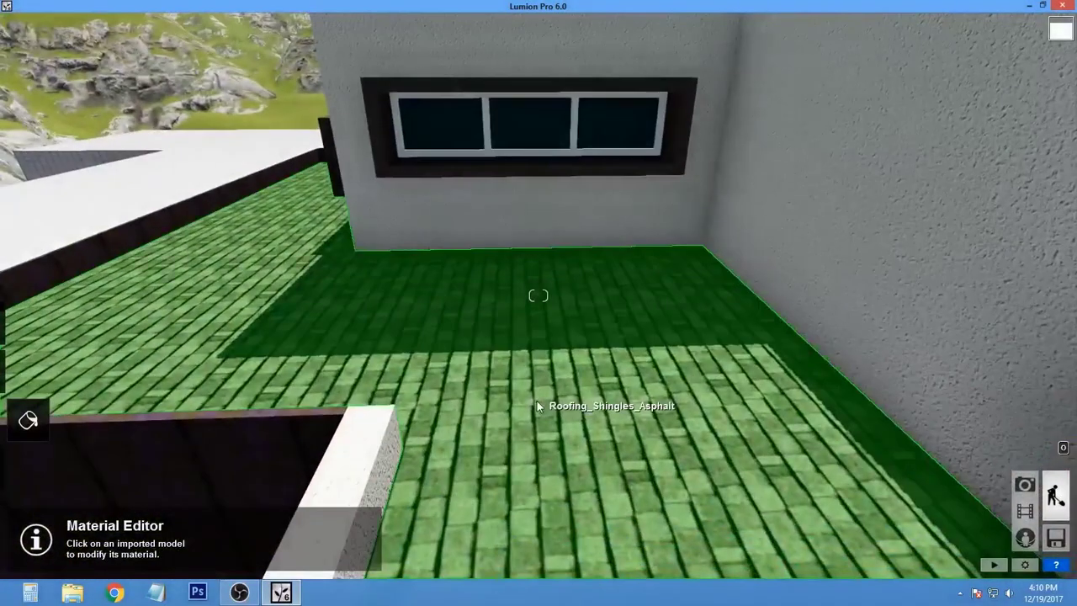
Apply an outdoor roof-tile material to the terrace floor with increased relief
click(537, 401)
click(48, 463)
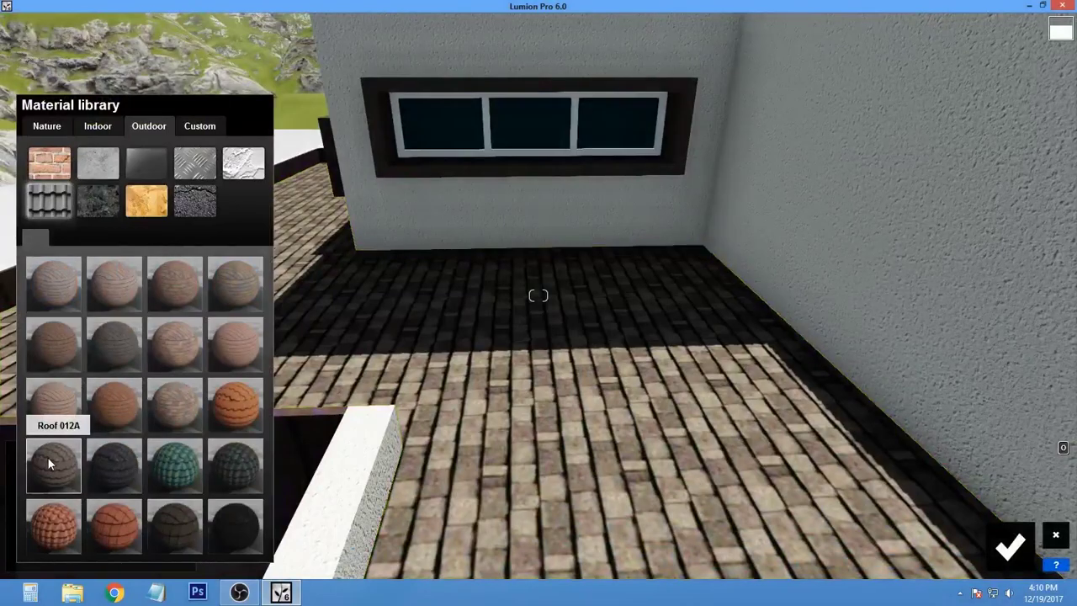
click(165, 404)
click(169, 356)
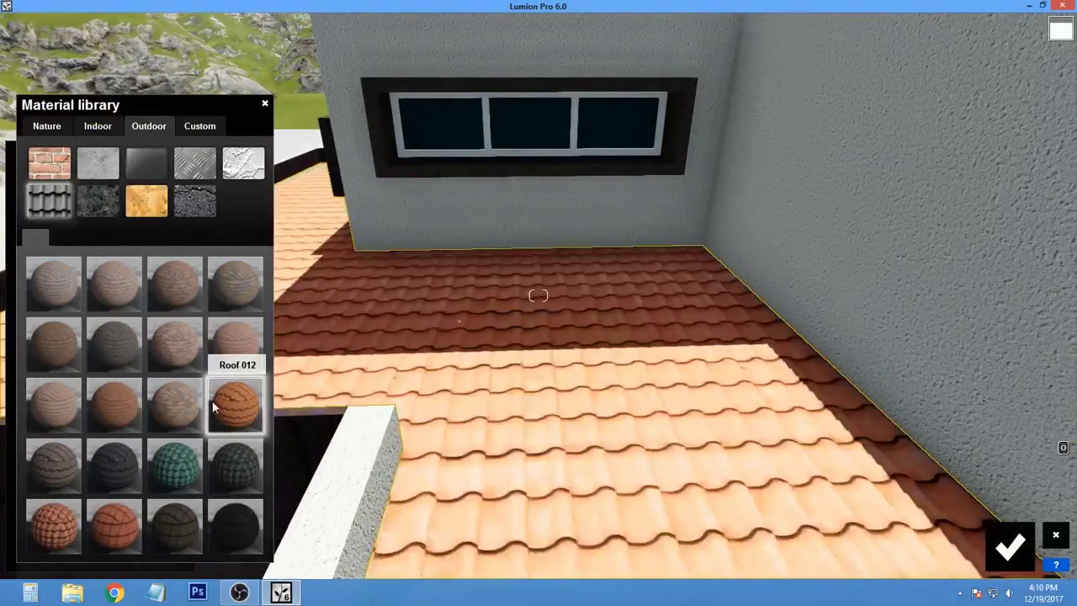
click(118, 289)
click(92, 500)
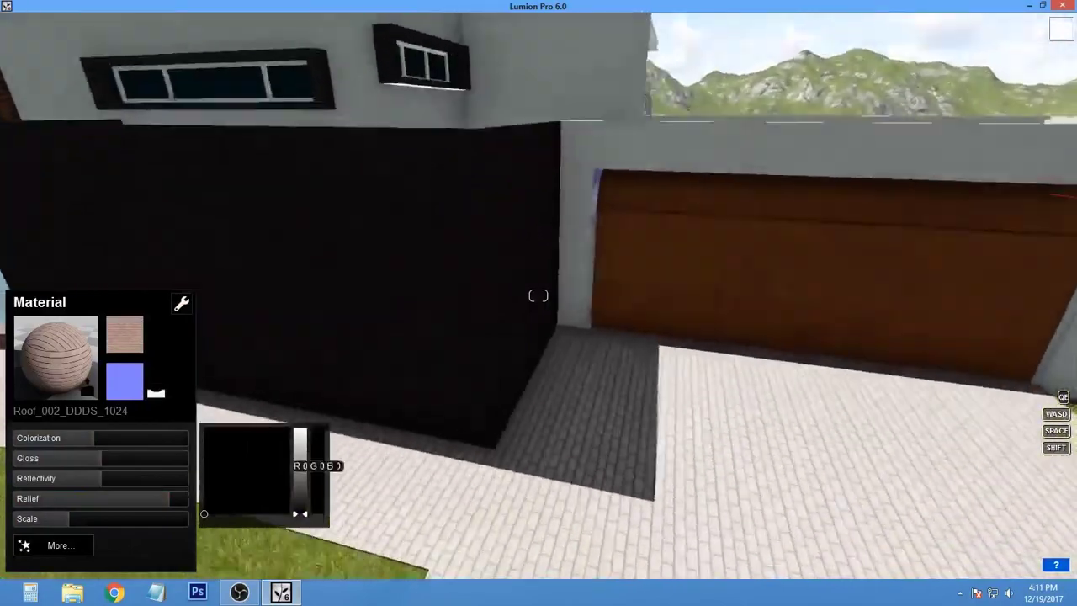
Apply indoor wood materials to the dark wall and the garage door
click(487, 414)
click(98, 125)
click(194, 202)
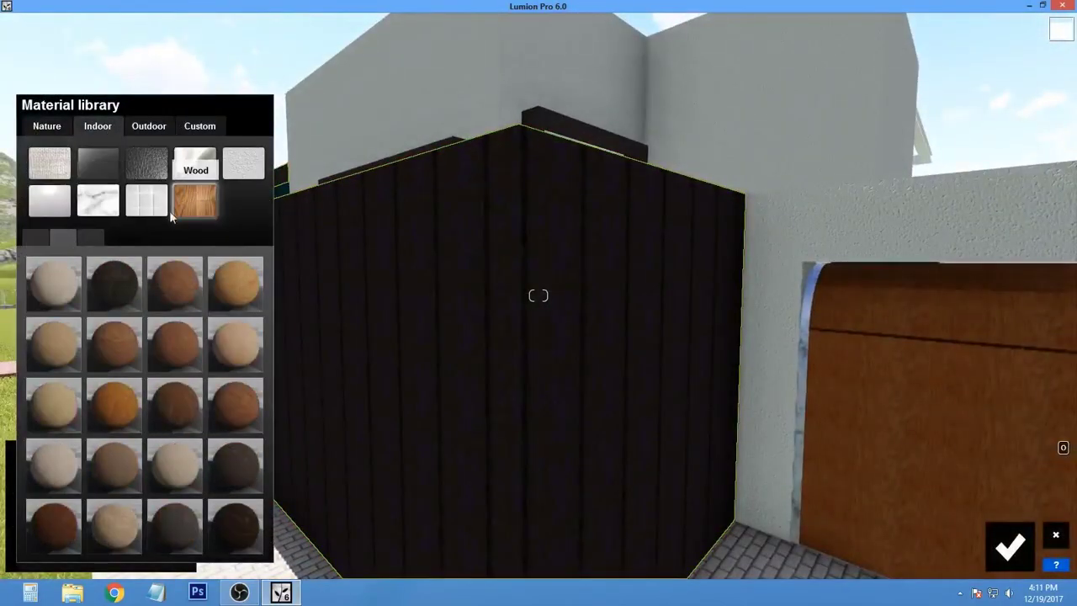
click(114, 278)
click(532, 293)
click(98, 126)
click(195, 202)
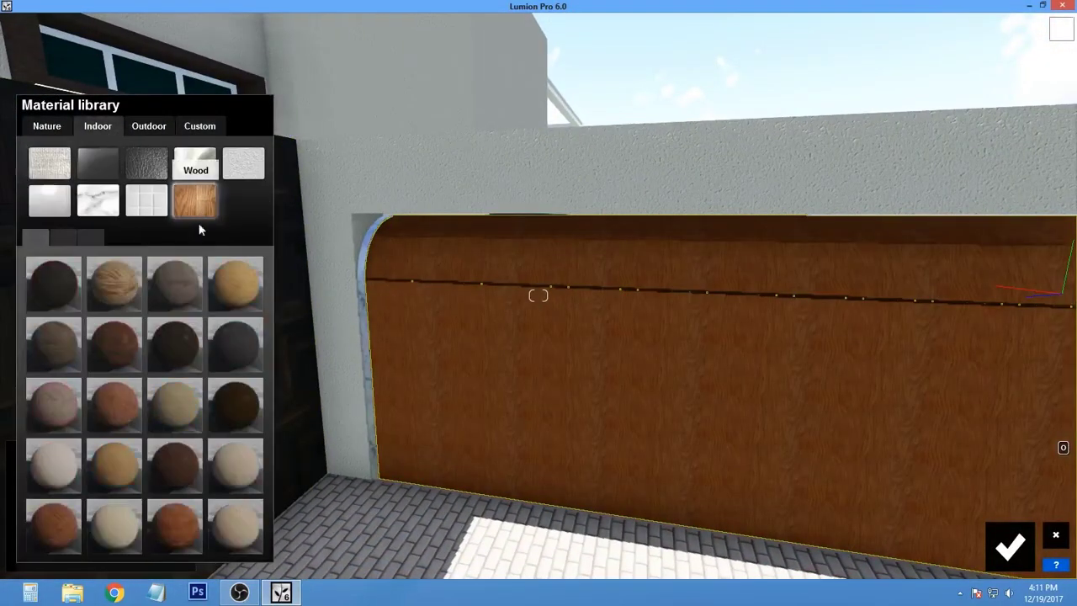
click(43, 506)
Move outside to the balcony and select the house glass
right_drag(43, 506, 43, 505)
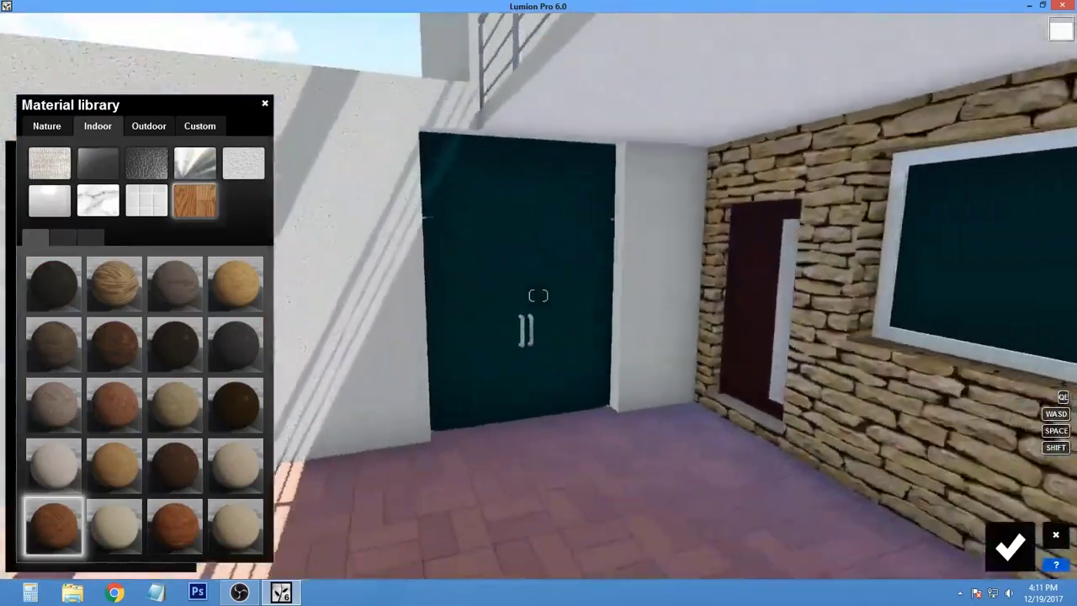
right_drag(539, 295, 539, 296)
click(548, 347)
Apply Glass_Advanced with higher reflectivity, lower opacity and larger scale, then accept it
click(223, 171)
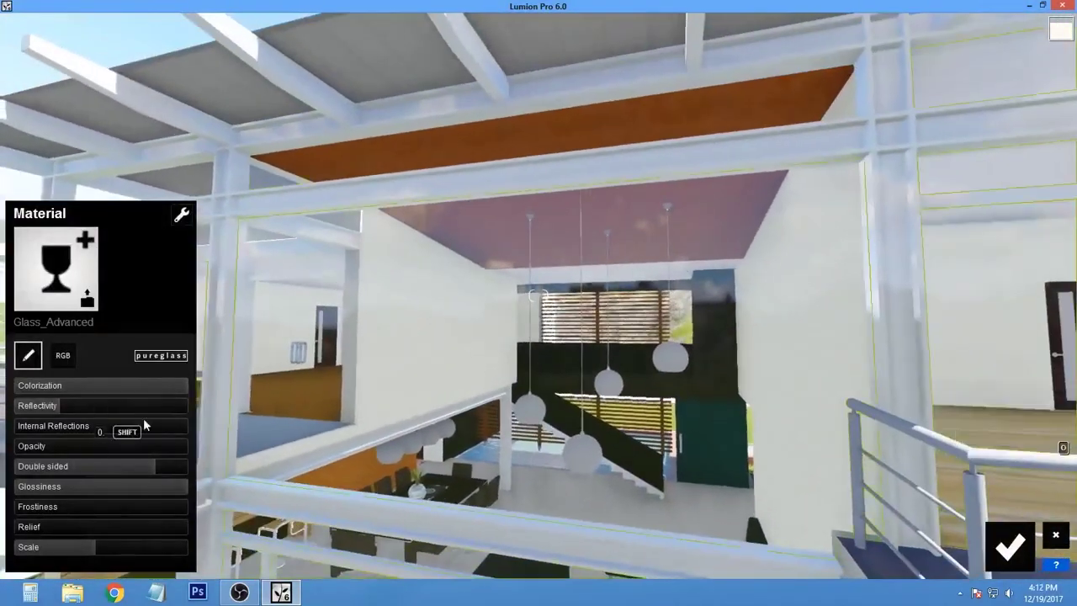
drag(105, 409, 83, 416)
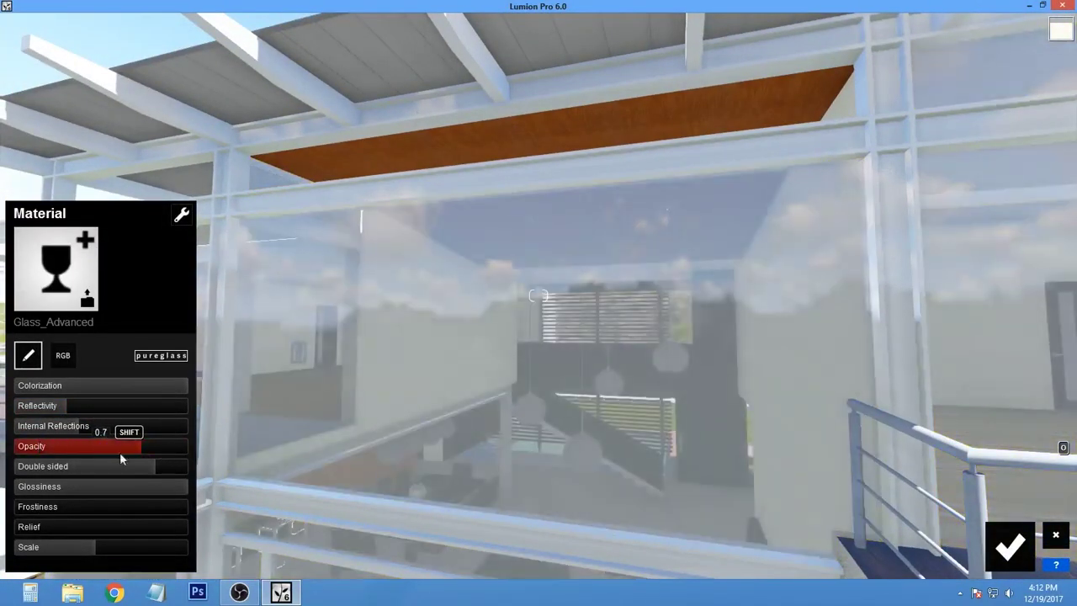
drag(121, 459, 95, 498)
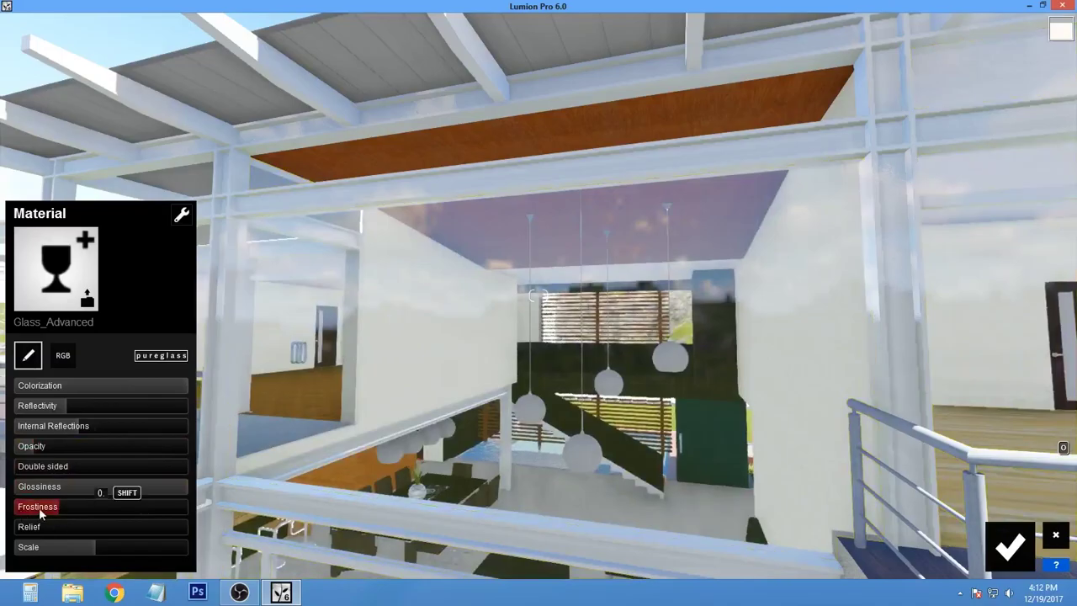
drag(111, 546, 163, 547)
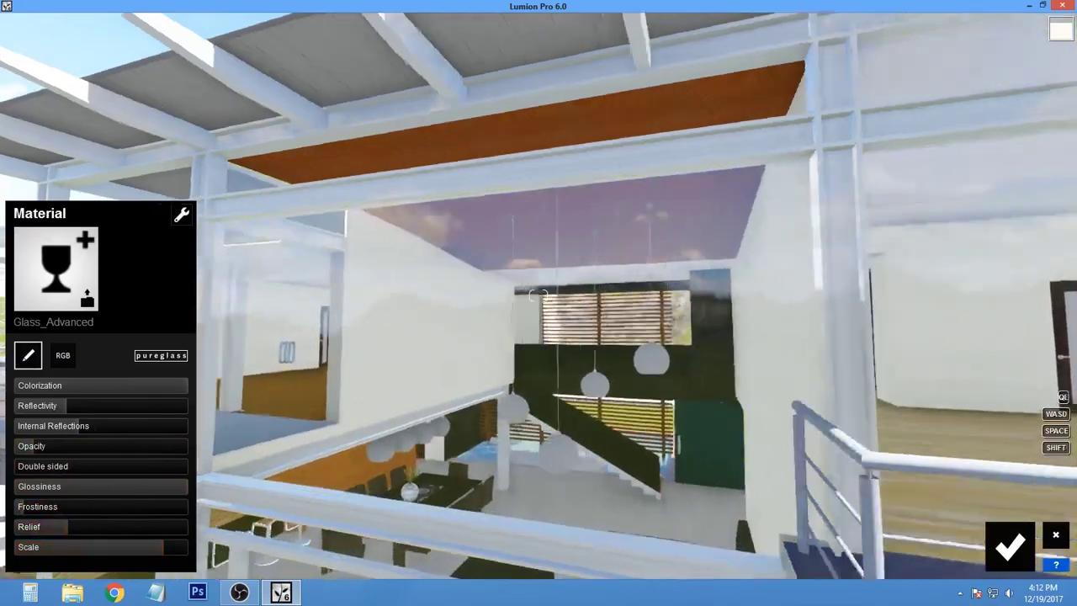
right_drag(539, 296, 539, 295)
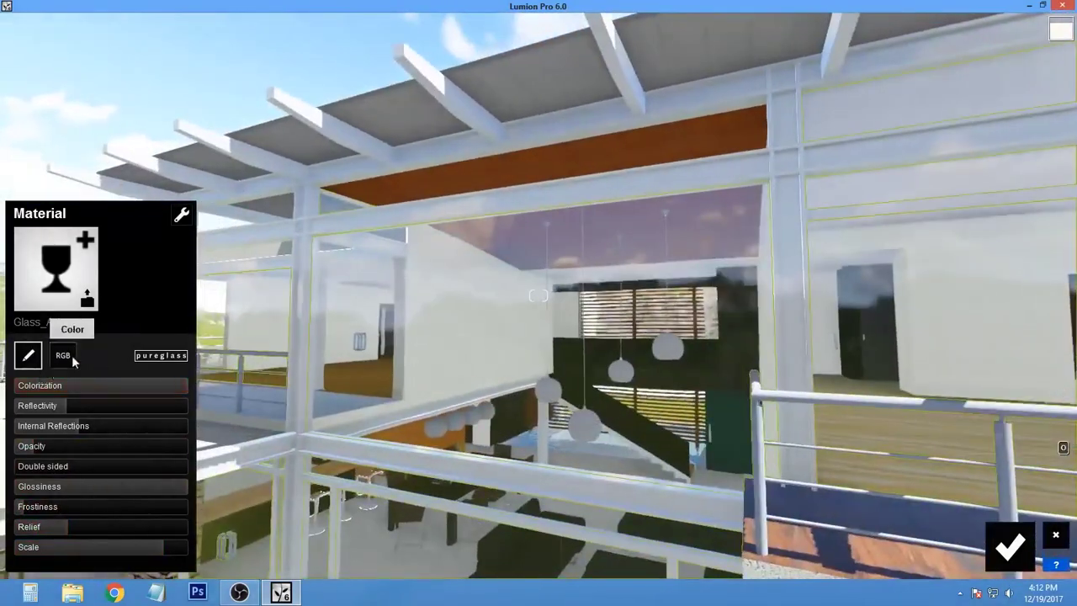
click(63, 356)
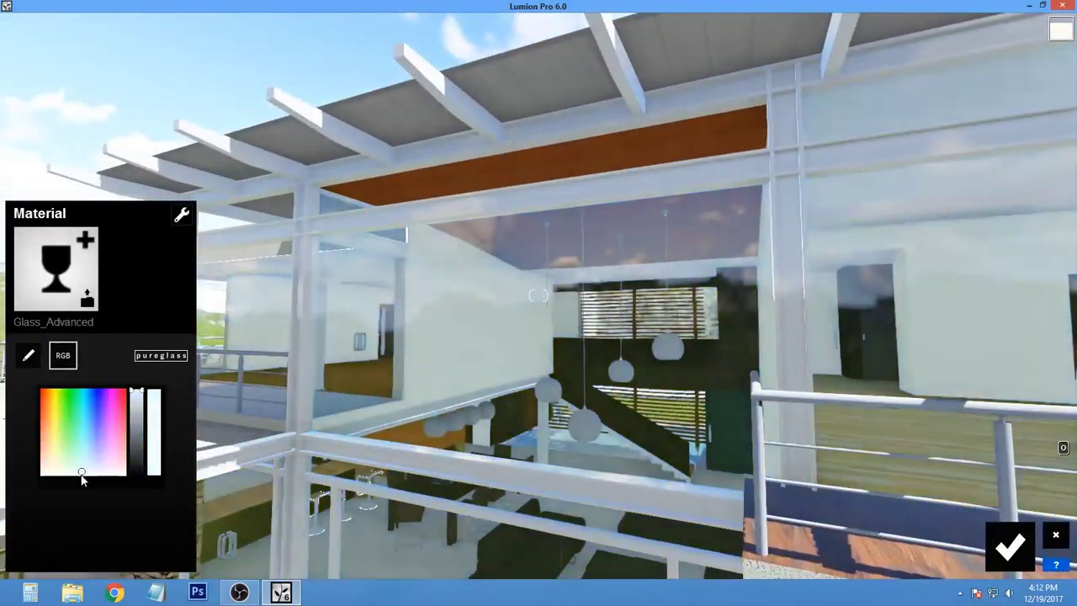
click(1001, 551)
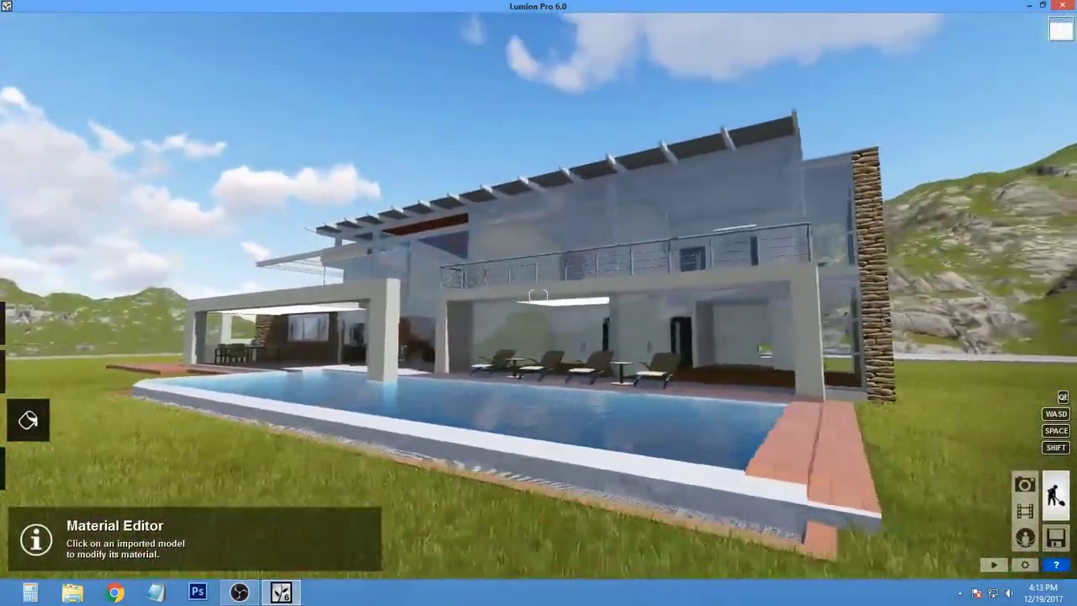
Place a palm and a tall leafy plant from the plant library into the front planters
right_drag(538, 295, 539, 296)
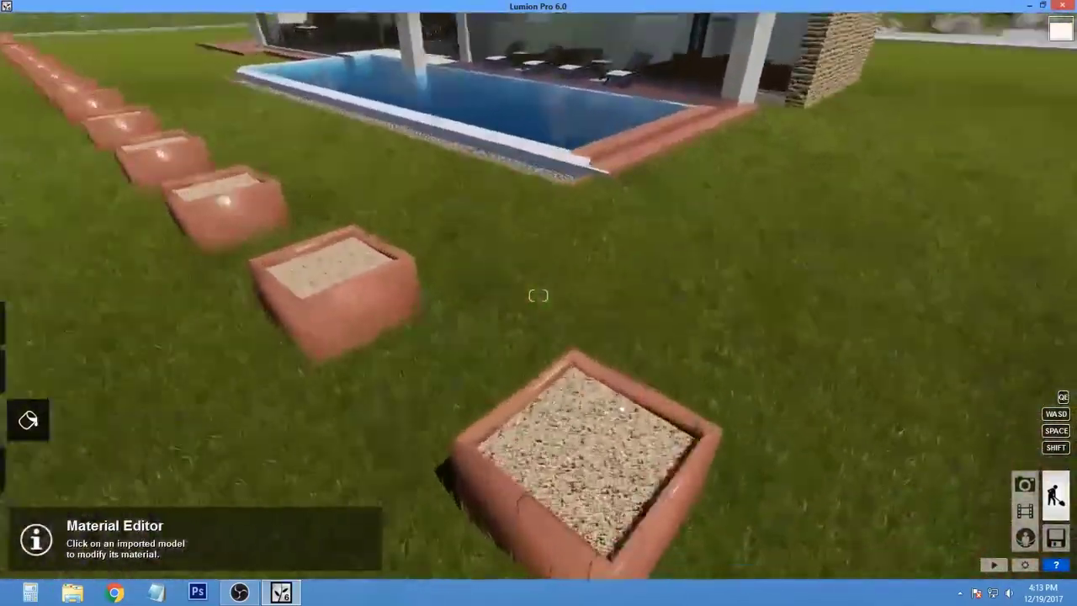
click(28, 372)
click(233, 475)
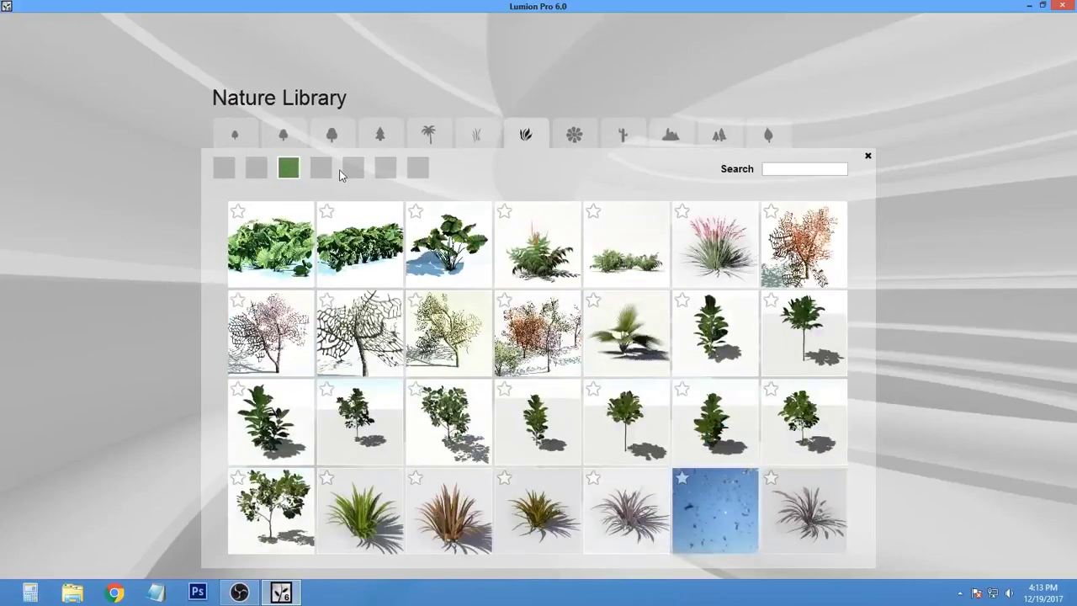
click(385, 255)
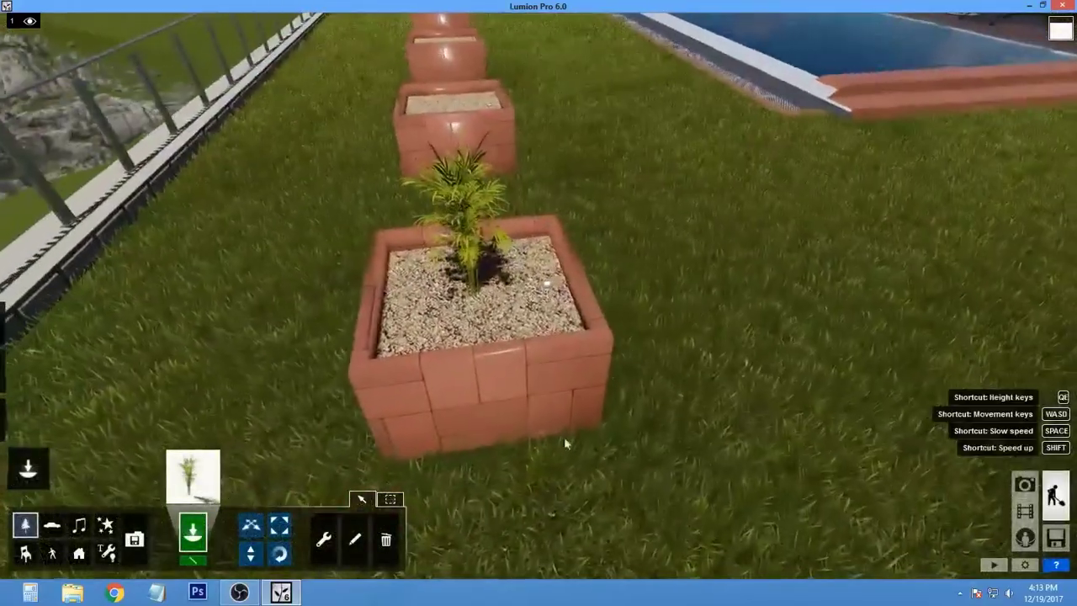
click(194, 475)
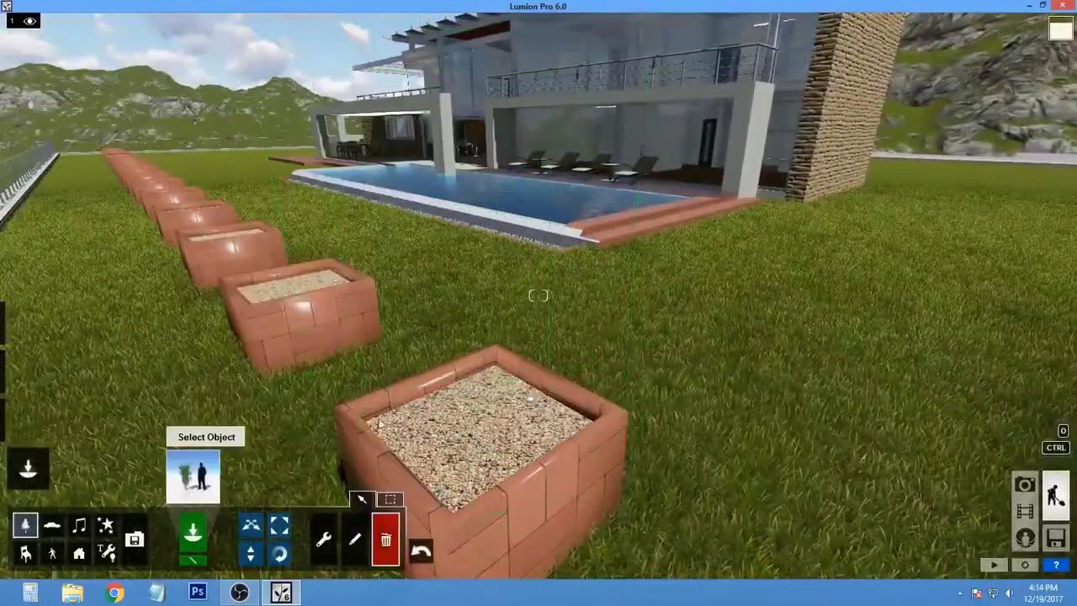
click(193, 477)
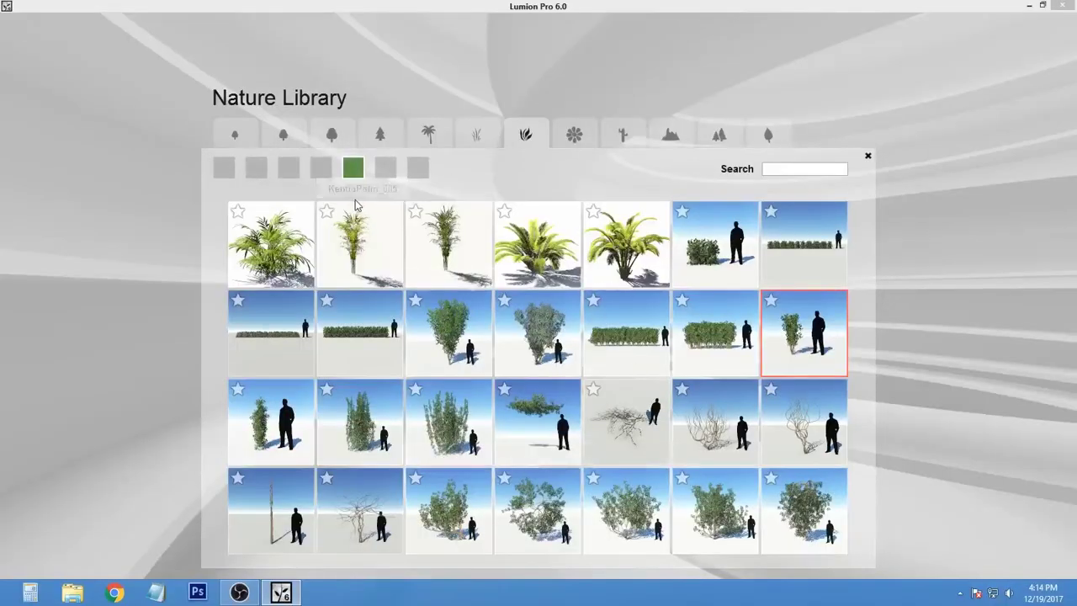
click(419, 167)
click(446, 244)
click(474, 418)
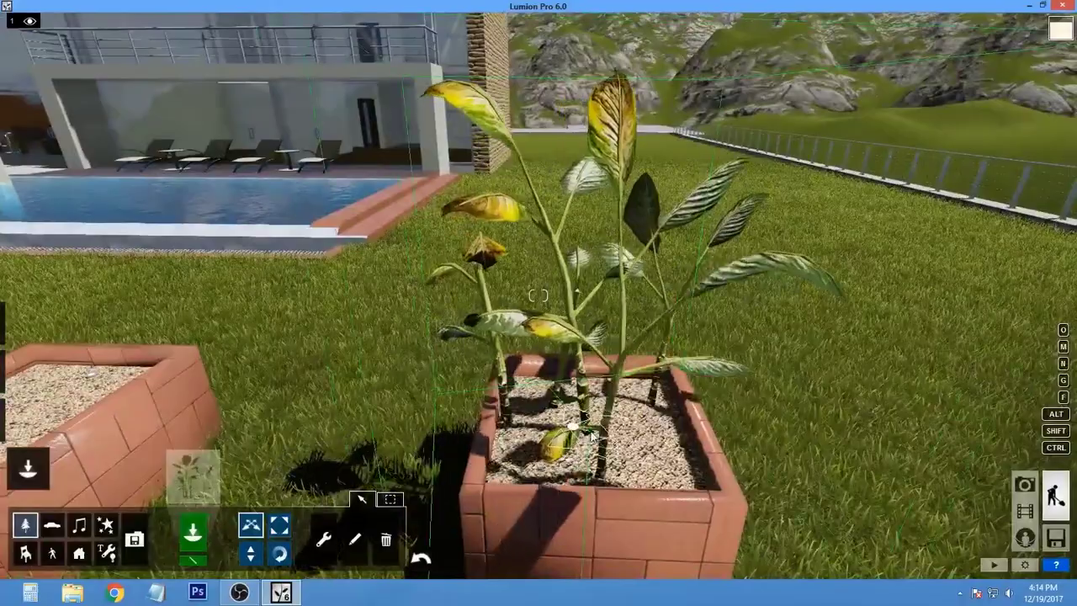
Add a spiky grass plant from the grass category to the front planter
click(202, 484)
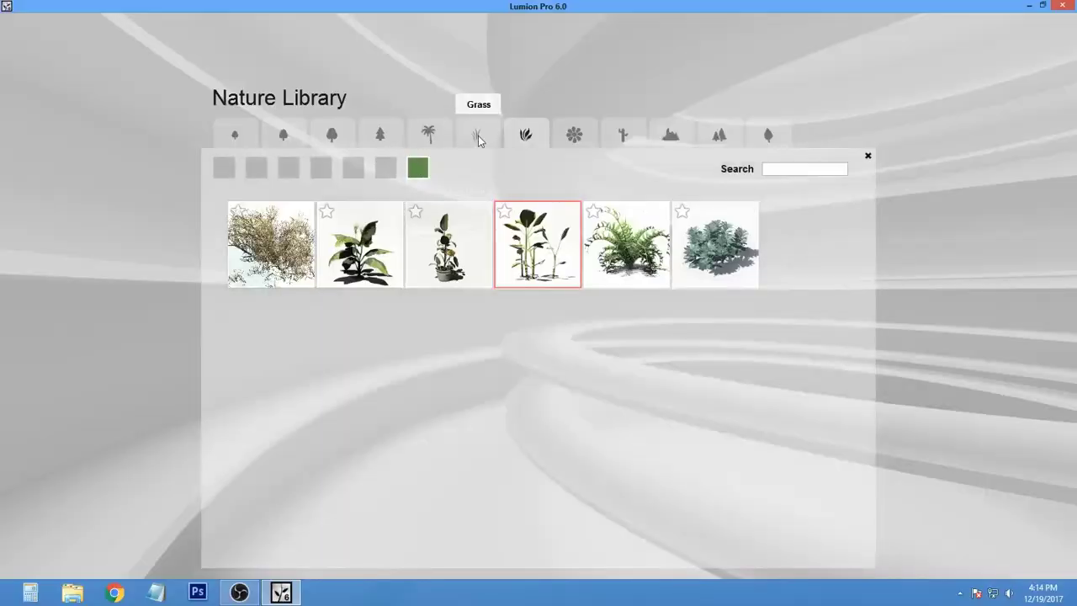
click(478, 139)
click(289, 168)
click(224, 168)
click(596, 425)
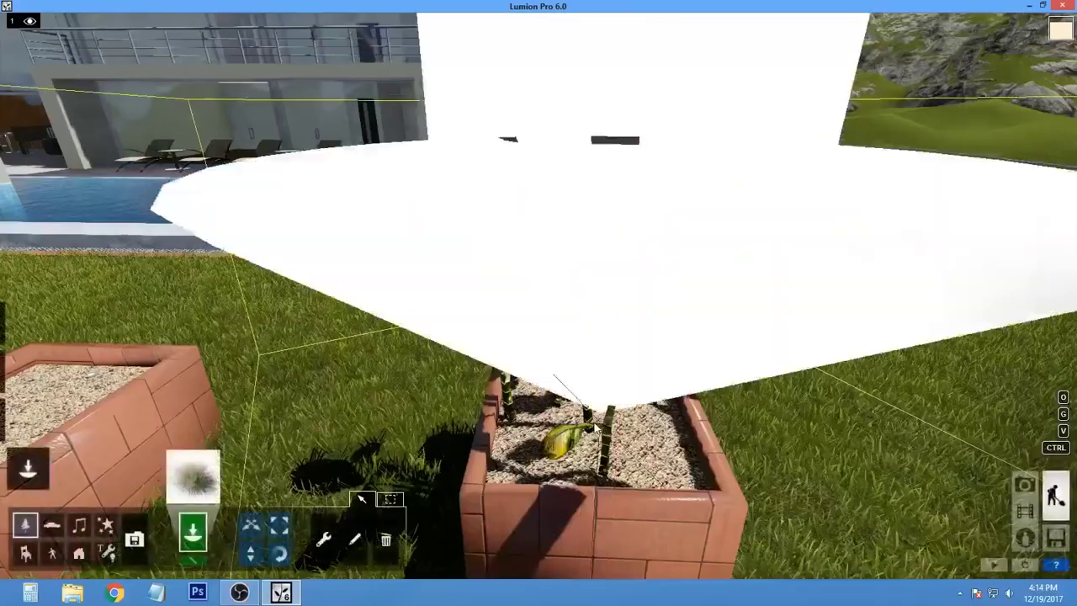
click(596, 427)
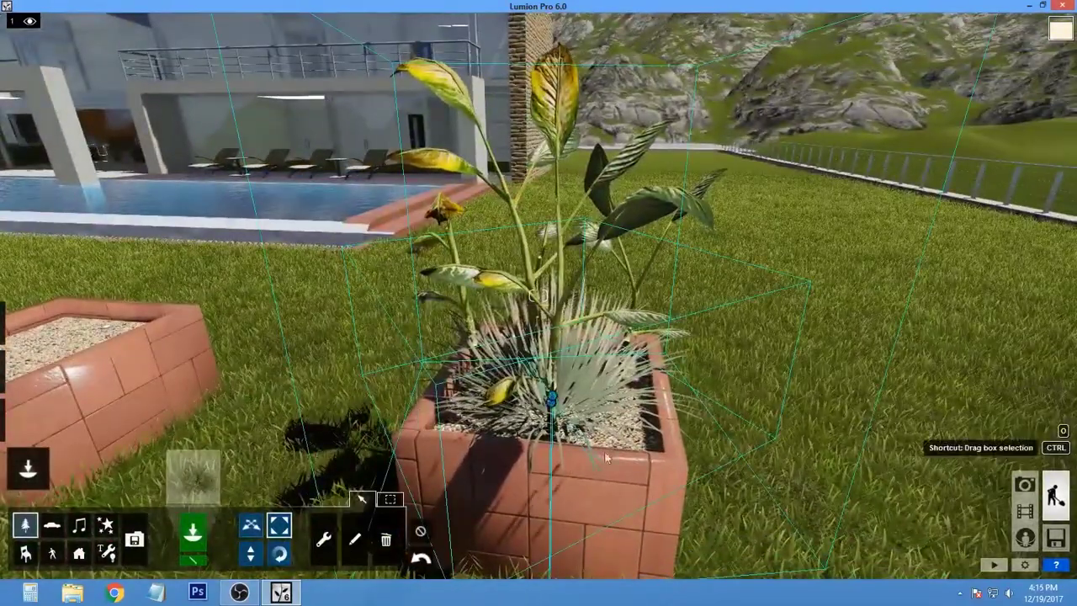
Shift the plants rightward out of their planters onto the neighbouring right-hand planters
right_drag(605, 457, 538, 295)
right_drag(441, 389, 425, 396)
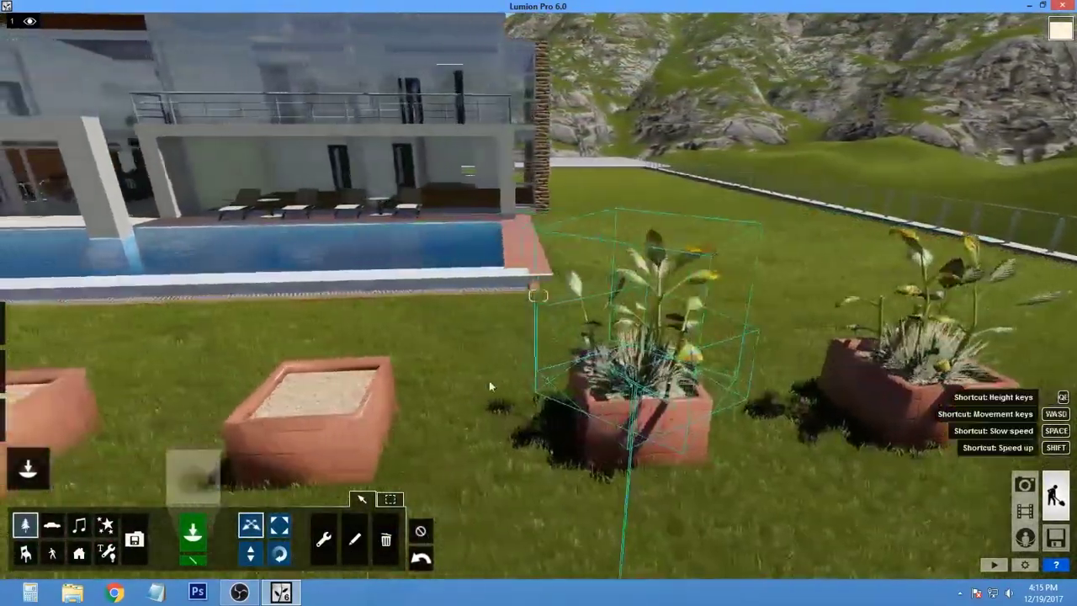
middle_drag(404, 402, 720, 406)
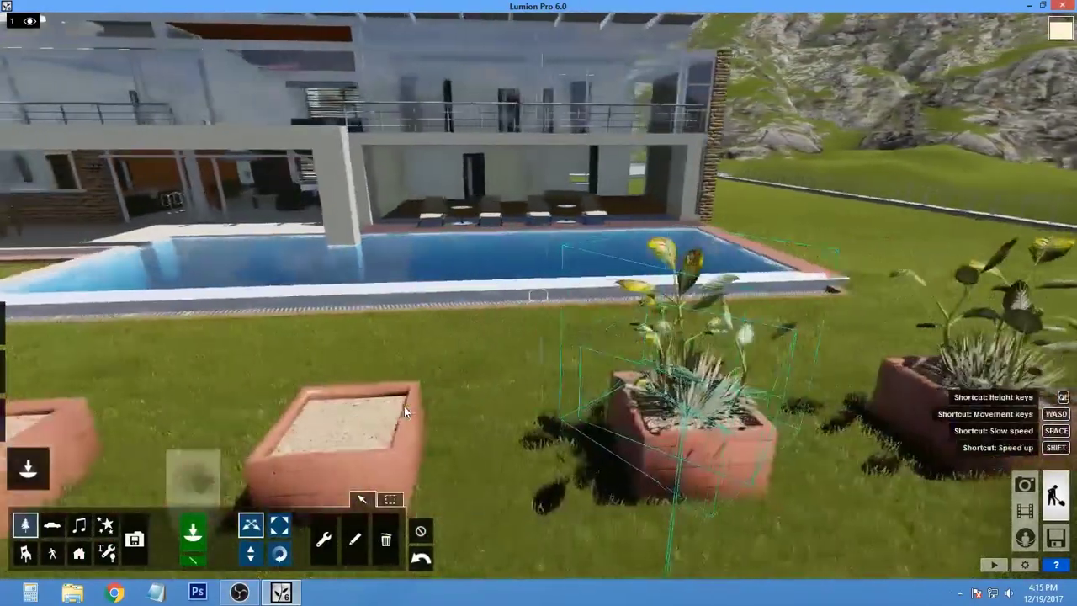
right_drag(405, 411, 415, 426)
drag(415, 429, 692, 402)
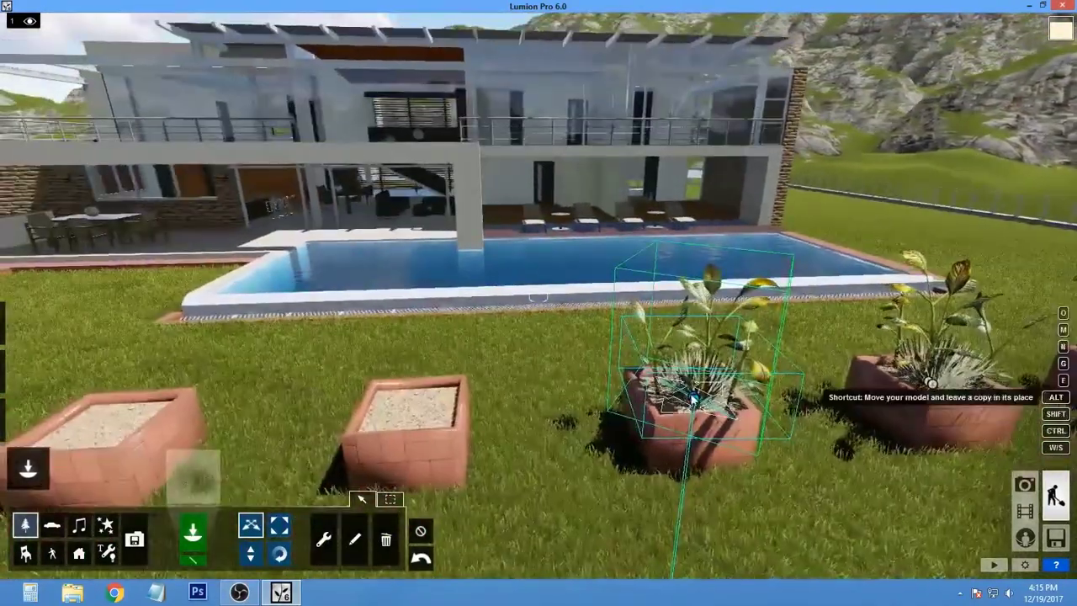
drag(414, 411, 909, 408)
drag(524, 410, 760, 407)
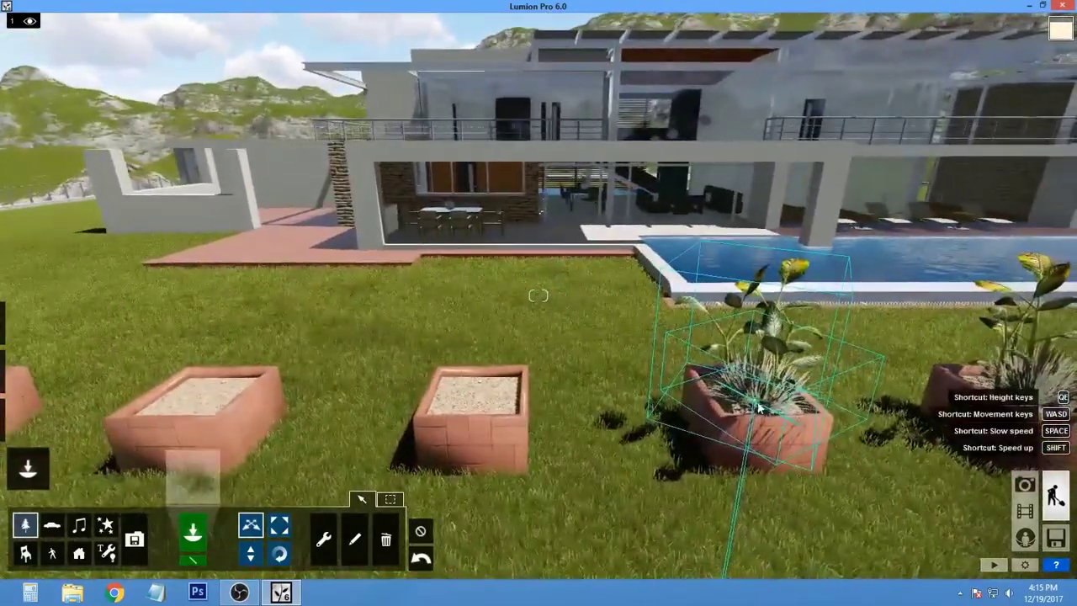
drag(486, 407, 757, 406)
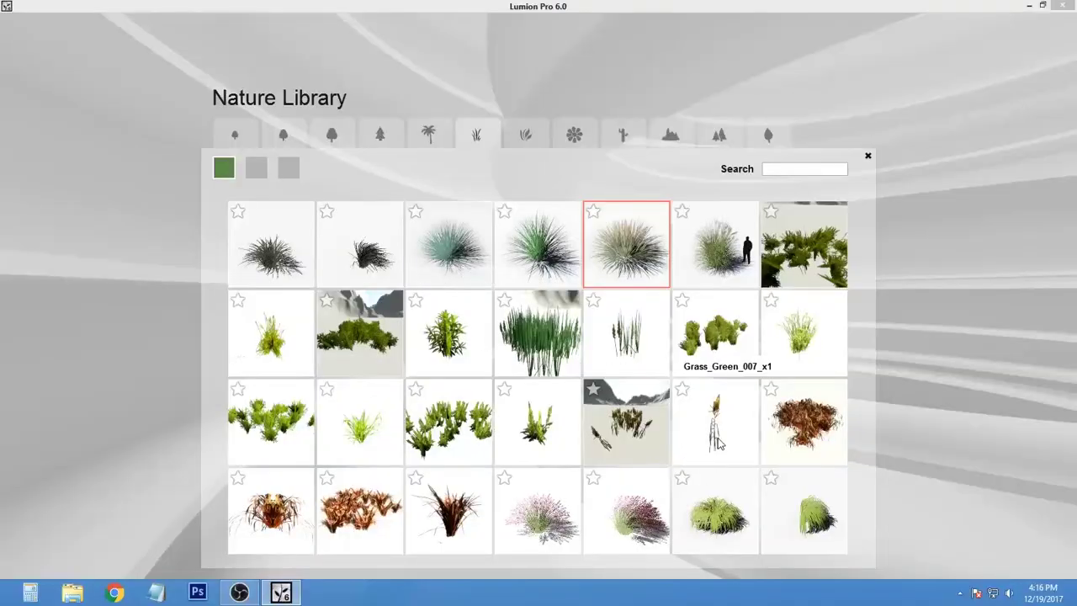
Place a spotted-leaf plant from the plant library's next page into the glass table vase
click(525, 134)
click(256, 168)
click(519, 456)
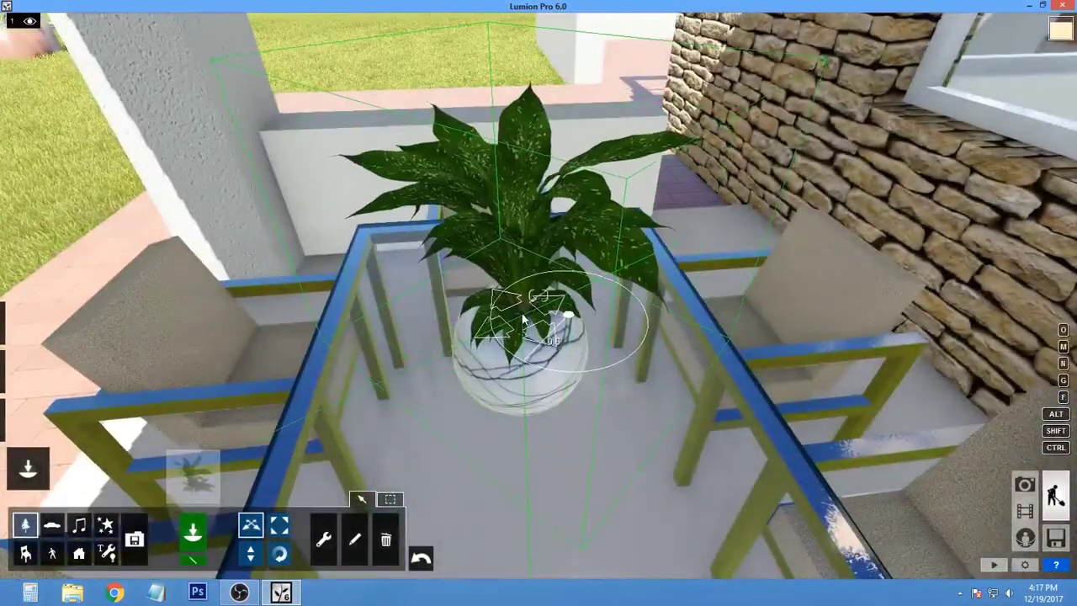
right_drag(523, 320, 568, 411)
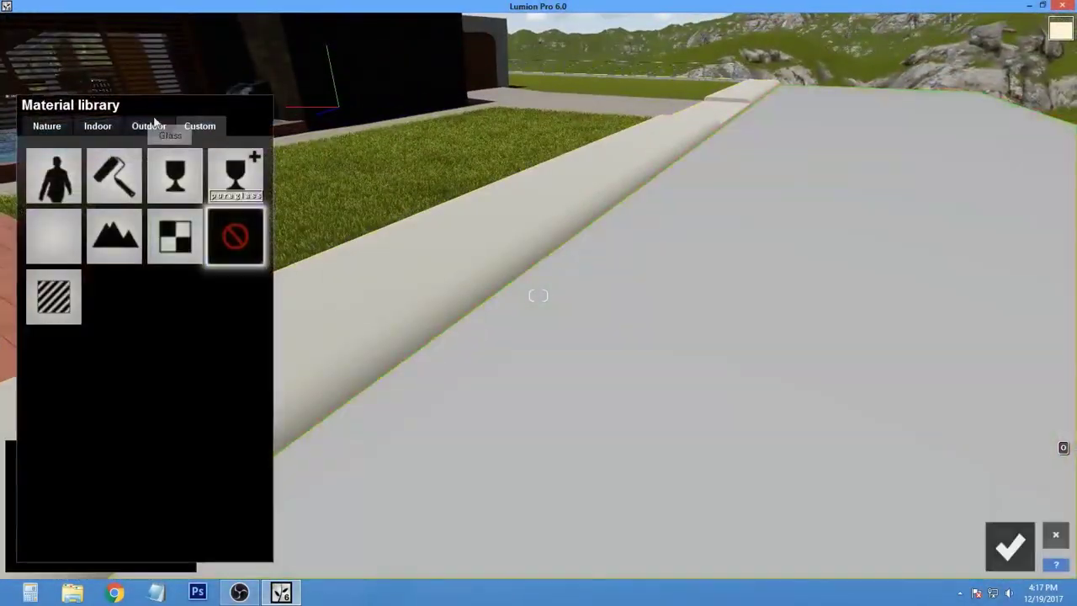
Apply Outdoor Asphalt Wet to the slab, tune its gloss and reflectivity, and confirm
click(149, 125)
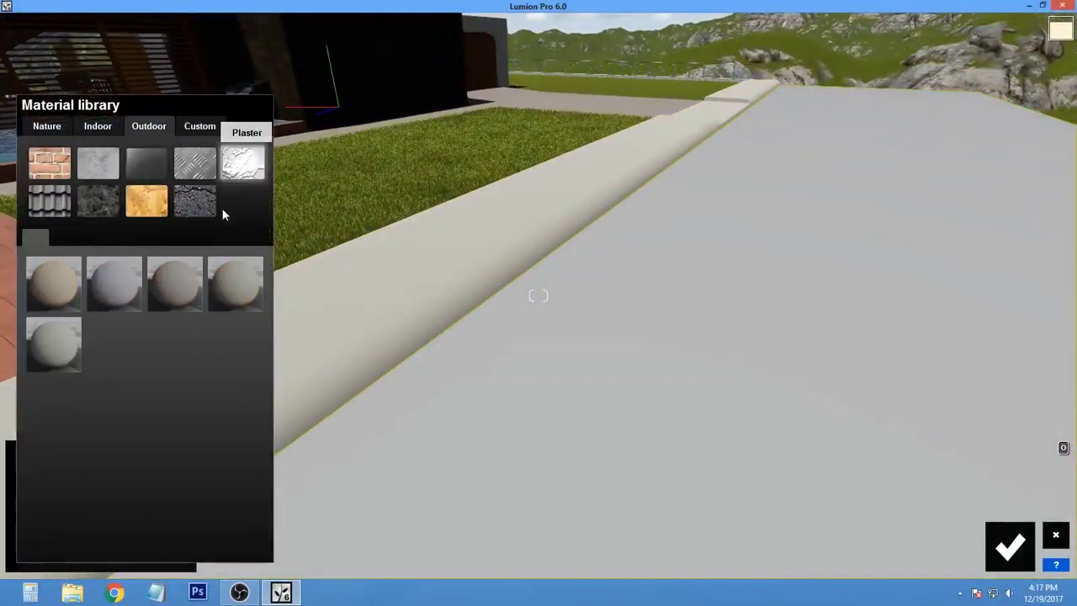
click(195, 201)
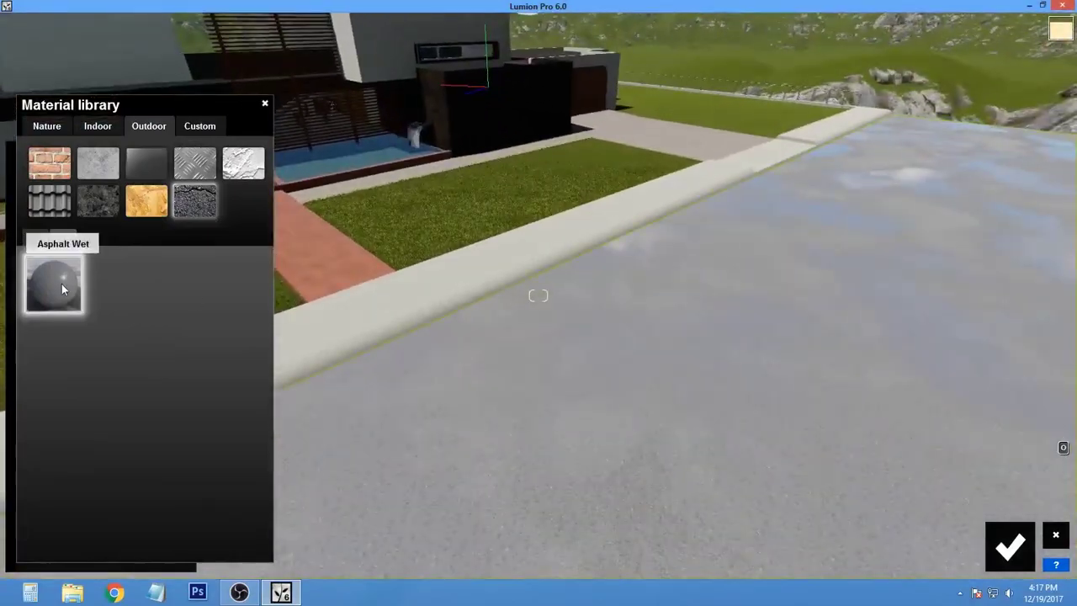
click(61, 284)
drag(135, 478, 160, 478)
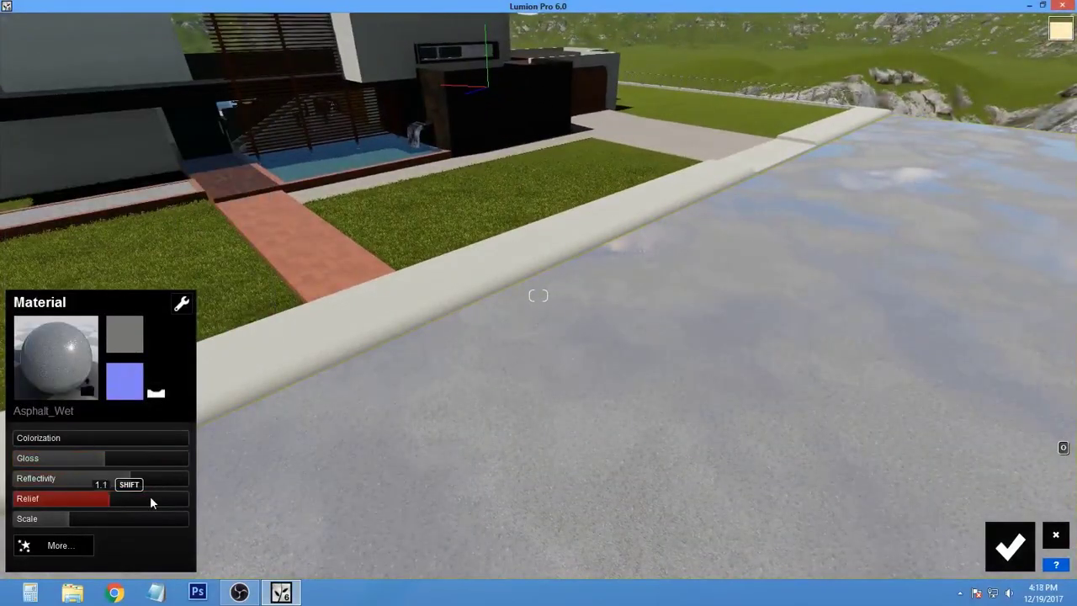
click(1010, 547)
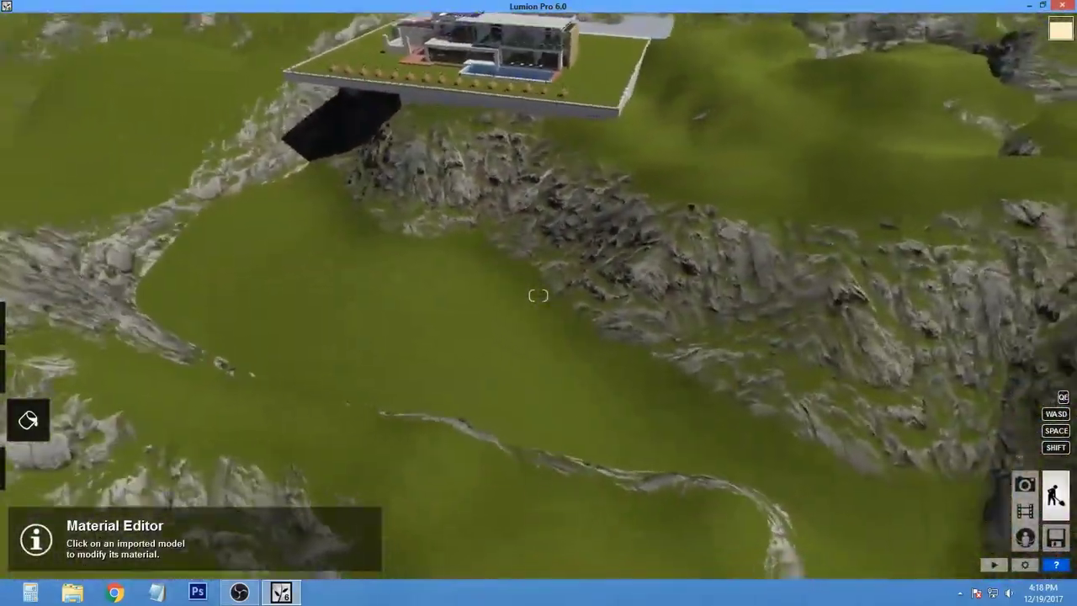
Save the project and build a four-tree mix of large broad-leaf trees for mass placement
click(1056, 538)
click(677, 380)
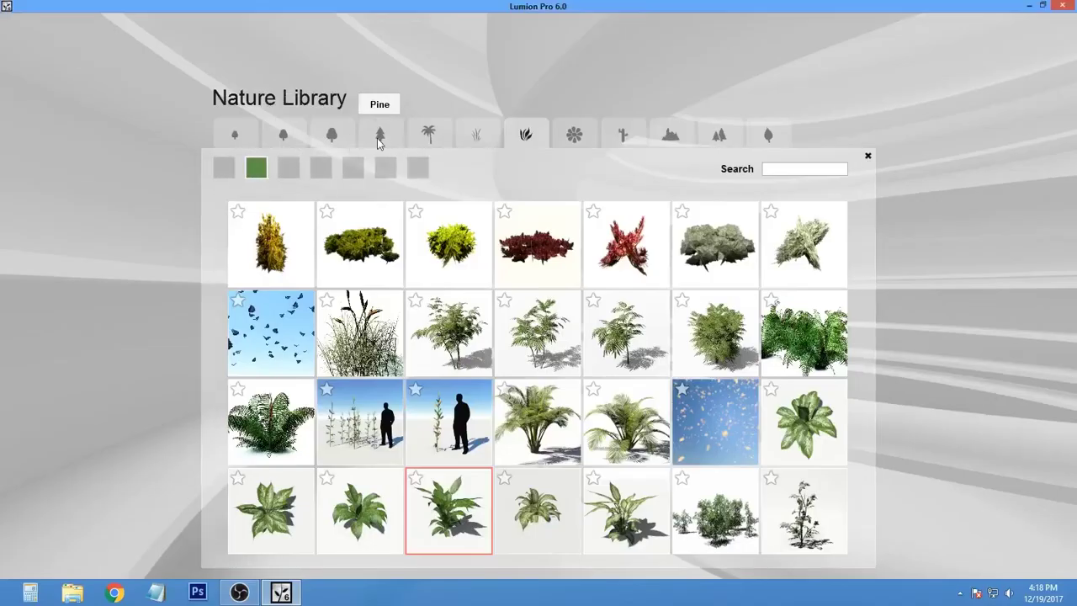
click(378, 137)
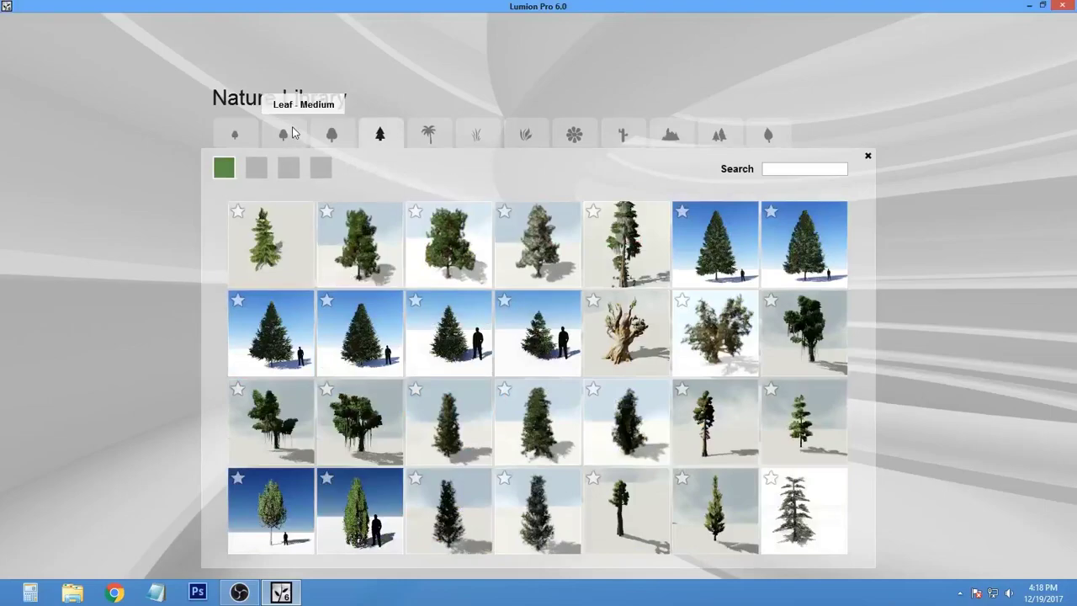
click(331, 133)
click(288, 440)
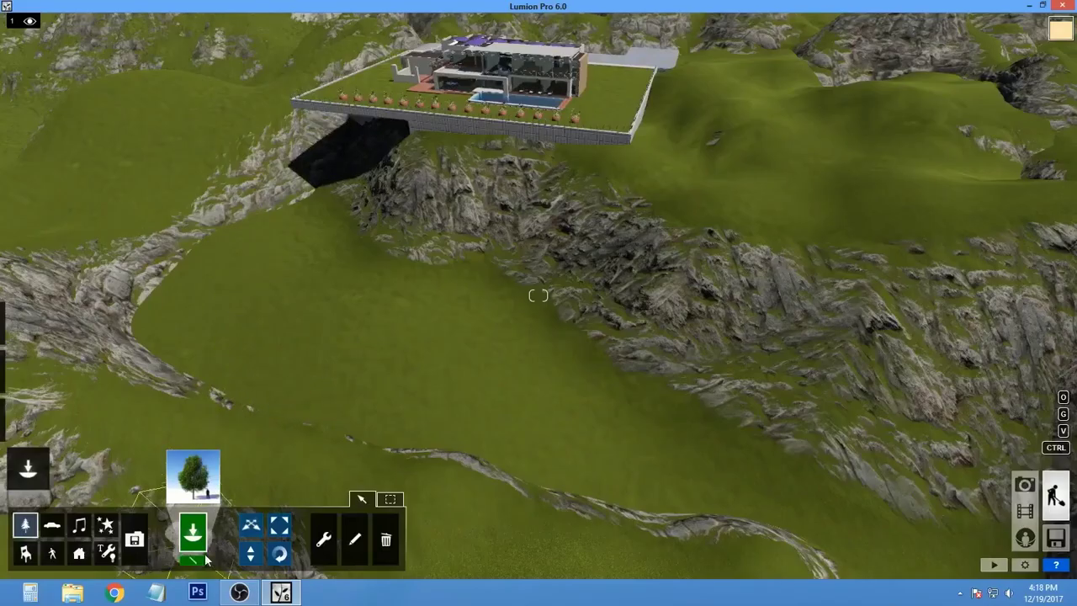
click(630, 506)
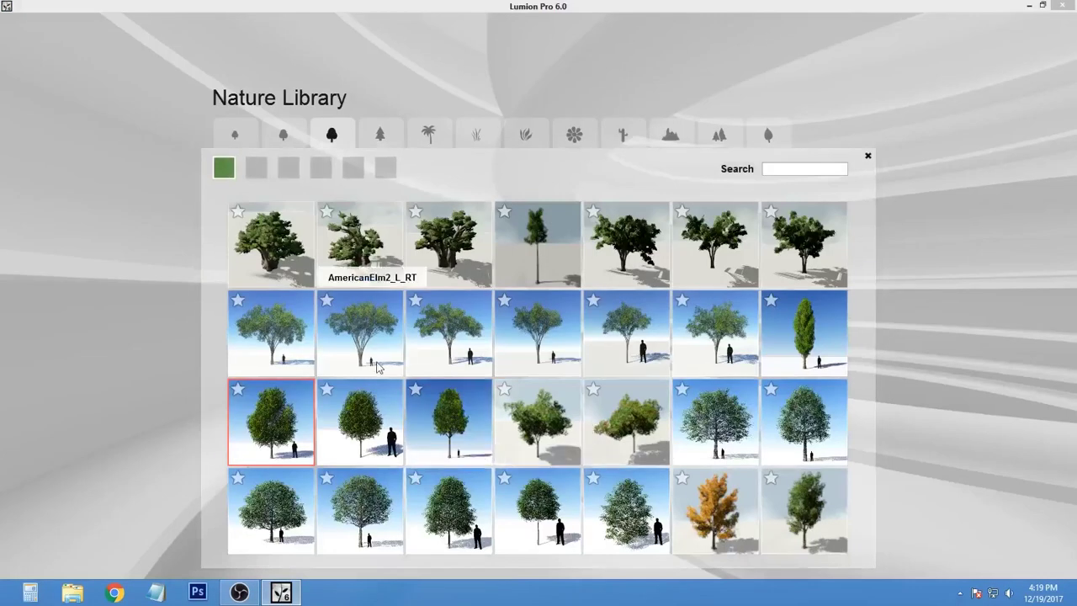
click(271, 245)
click(627, 506)
click(608, 267)
click(741, 501)
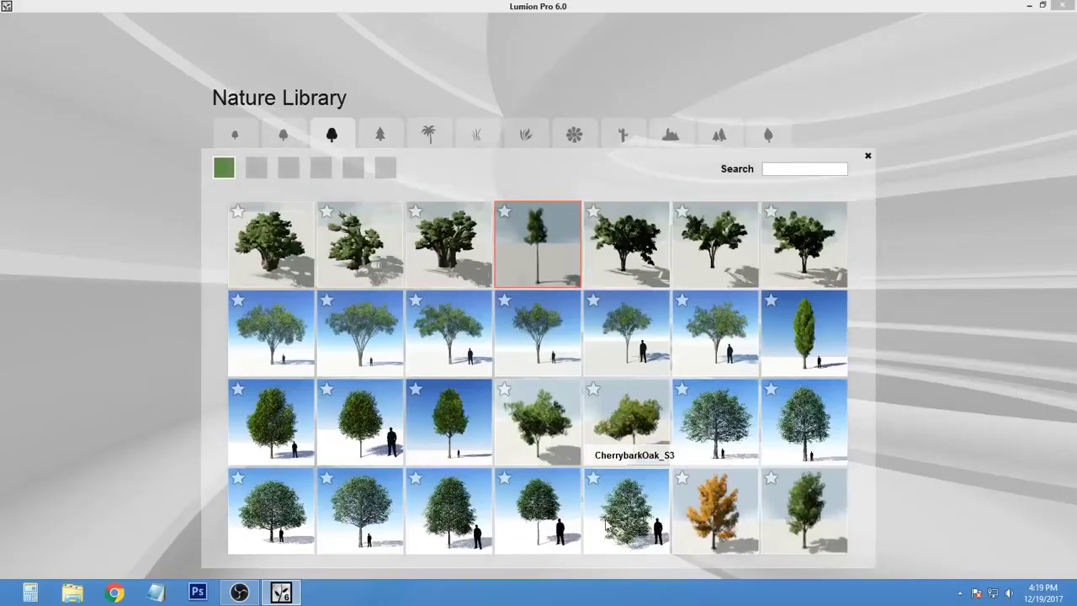
click(379, 133)
click(331, 494)
Draw lines of the mixed trees down the hillside and across the slope
right_drag(331, 494, 566, 235)
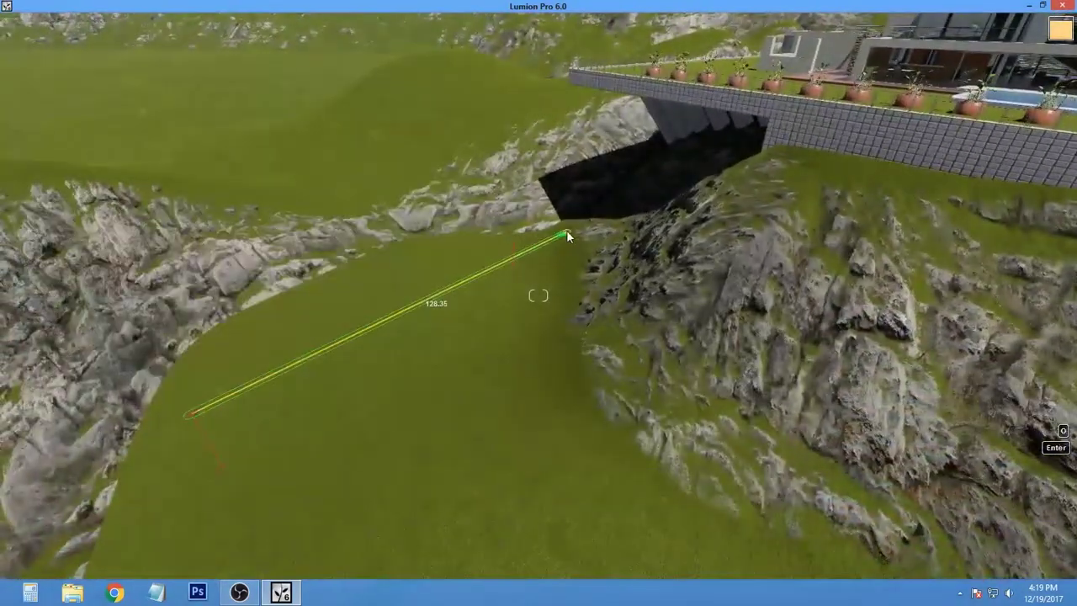
click(566, 236)
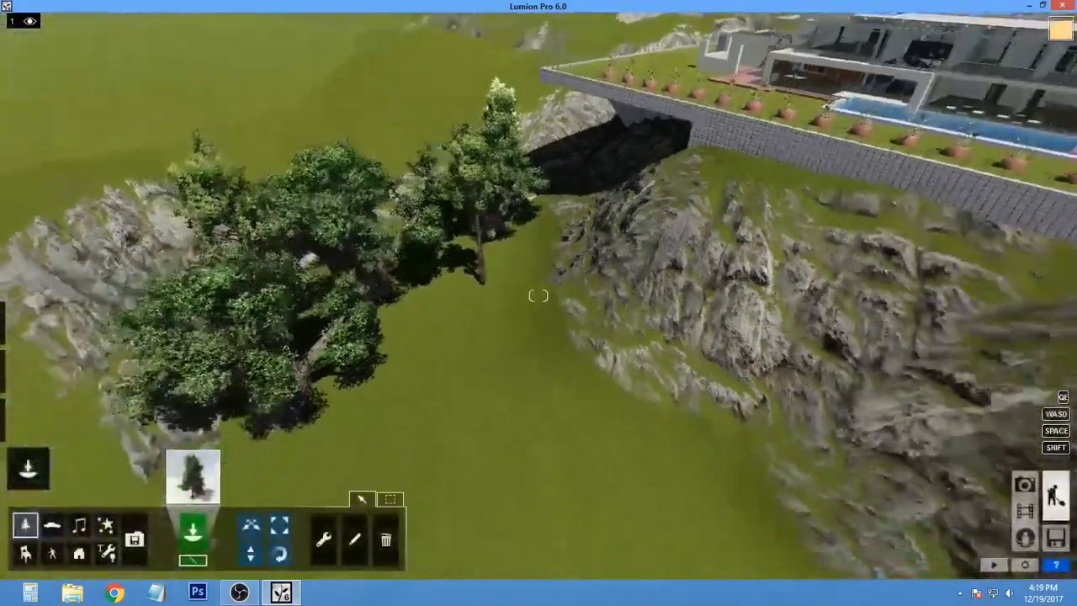
right_drag(538, 295, 289, 396)
click(276, 373)
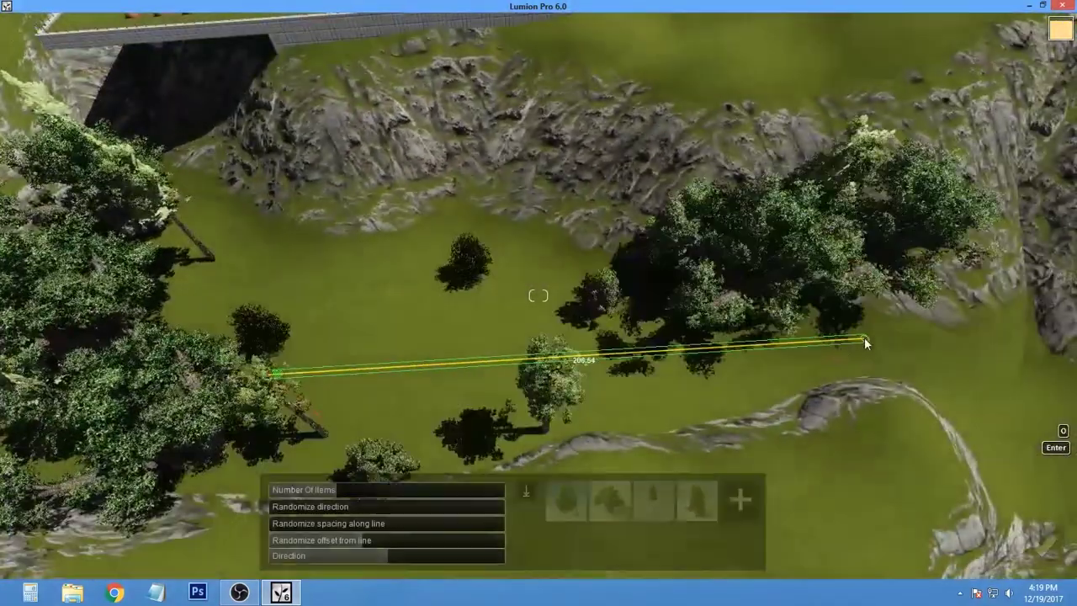
click(489, 423)
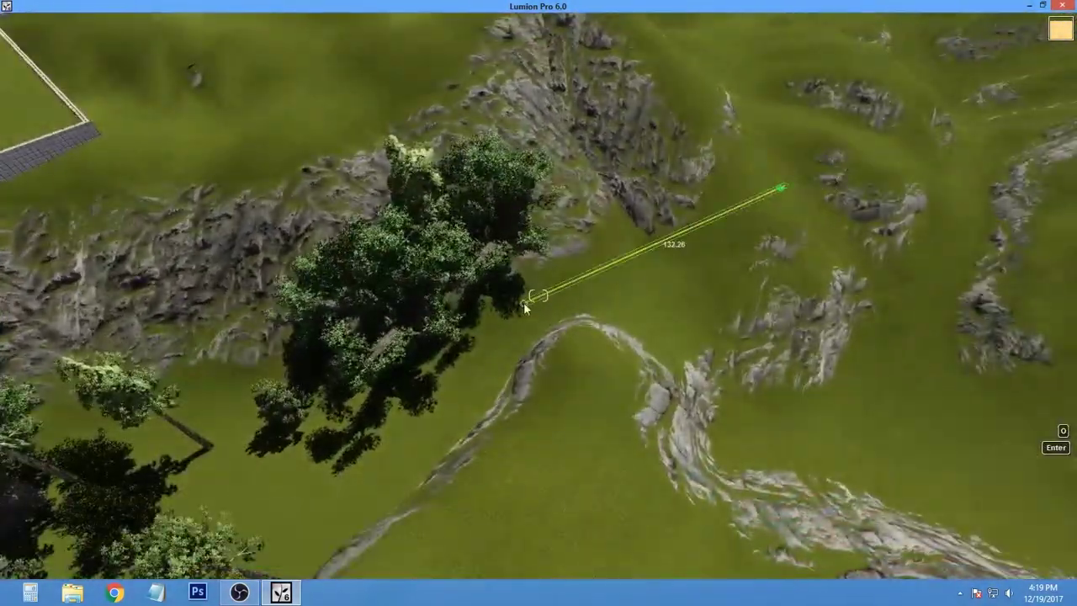
right_drag(524, 302, 539, 296)
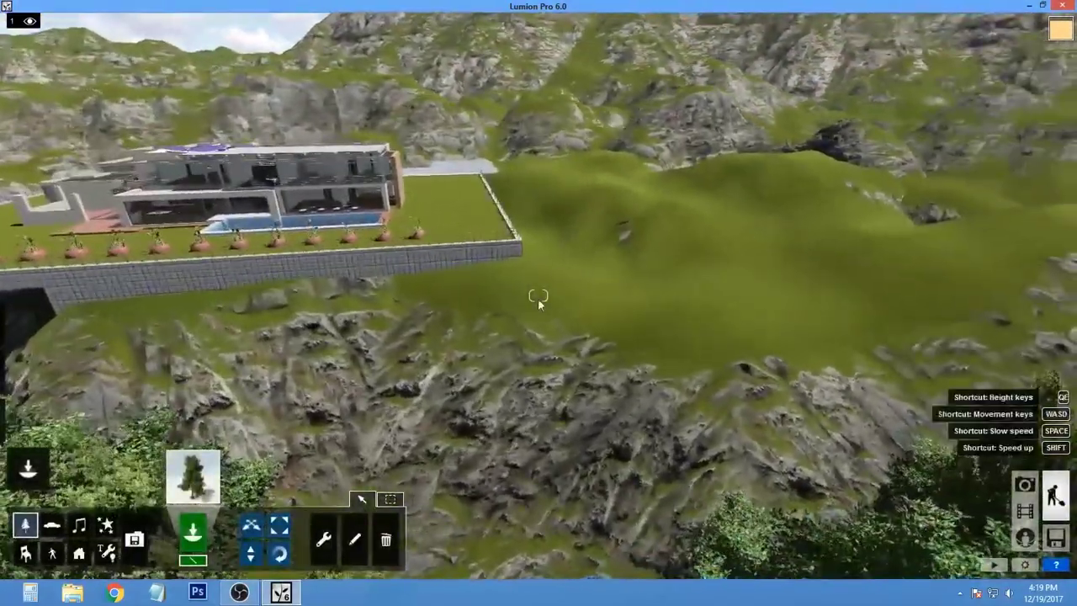
click(495, 290)
click(976, 253)
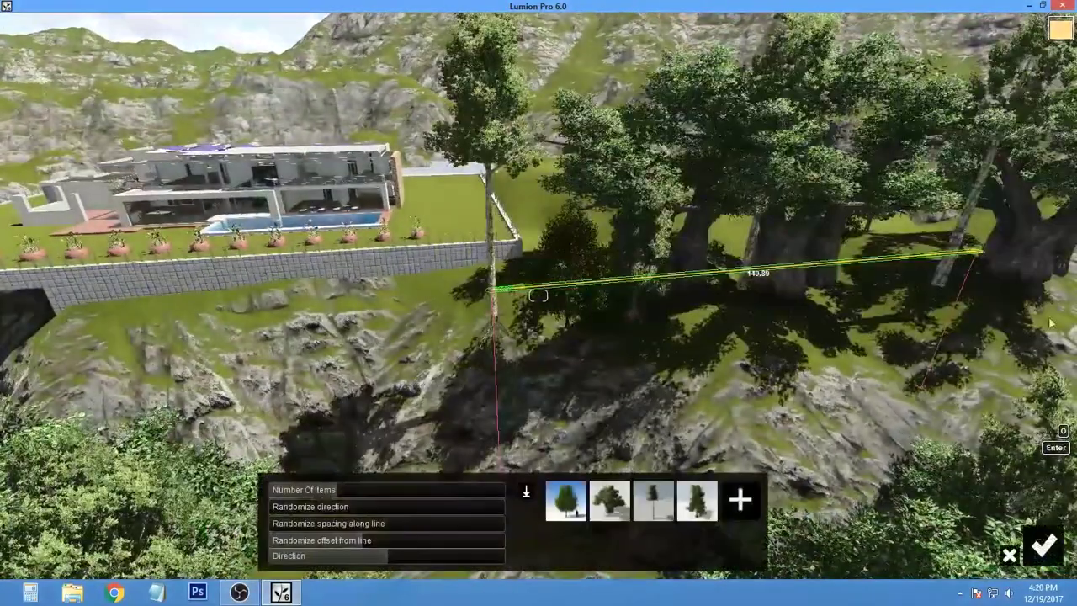
click(1042, 546)
Add more tree lines over the hills and beside the house plot
right_drag(1042, 546, 686, 361)
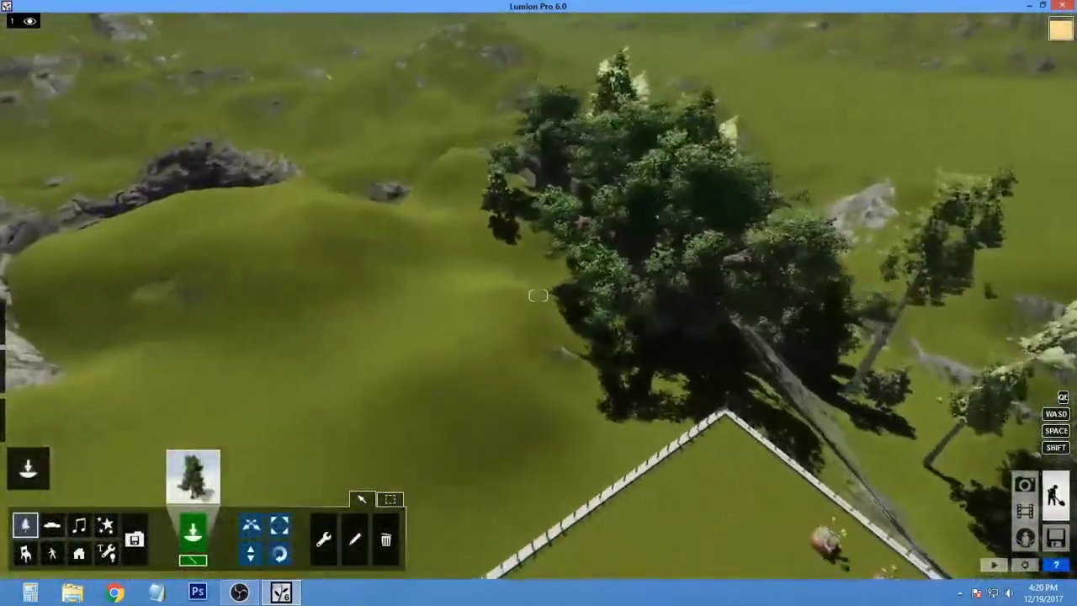
click(686, 360)
click(1042, 547)
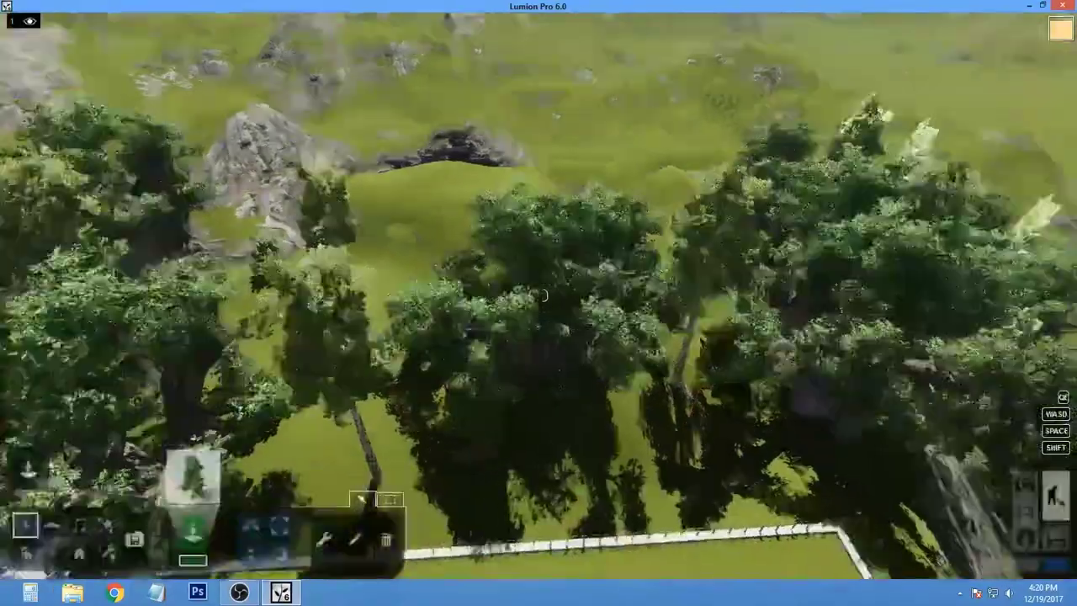
right_drag(1042, 547, 539, 295)
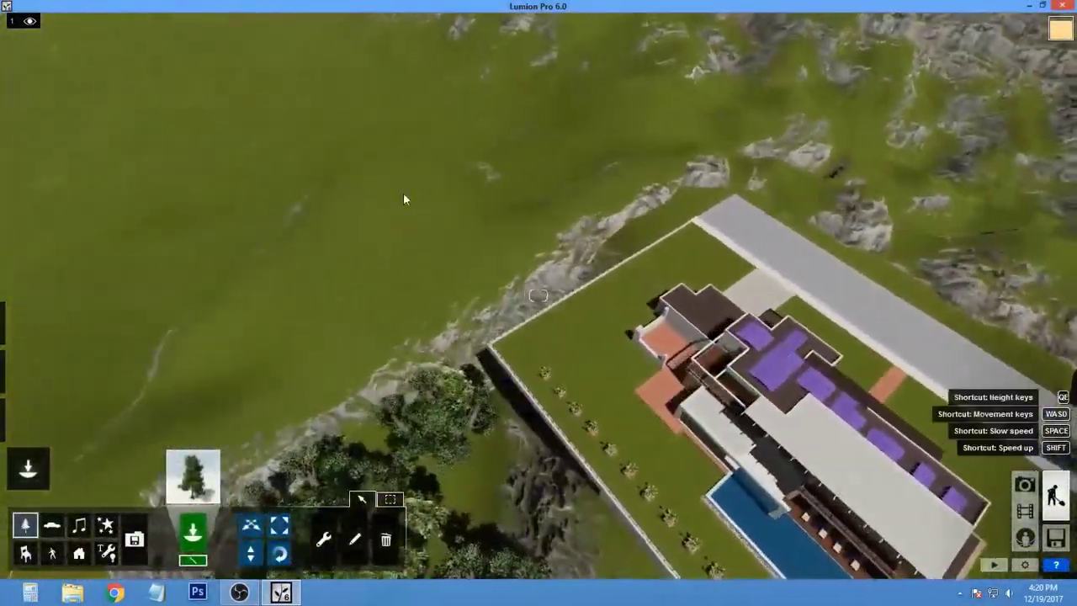
click(376, 255)
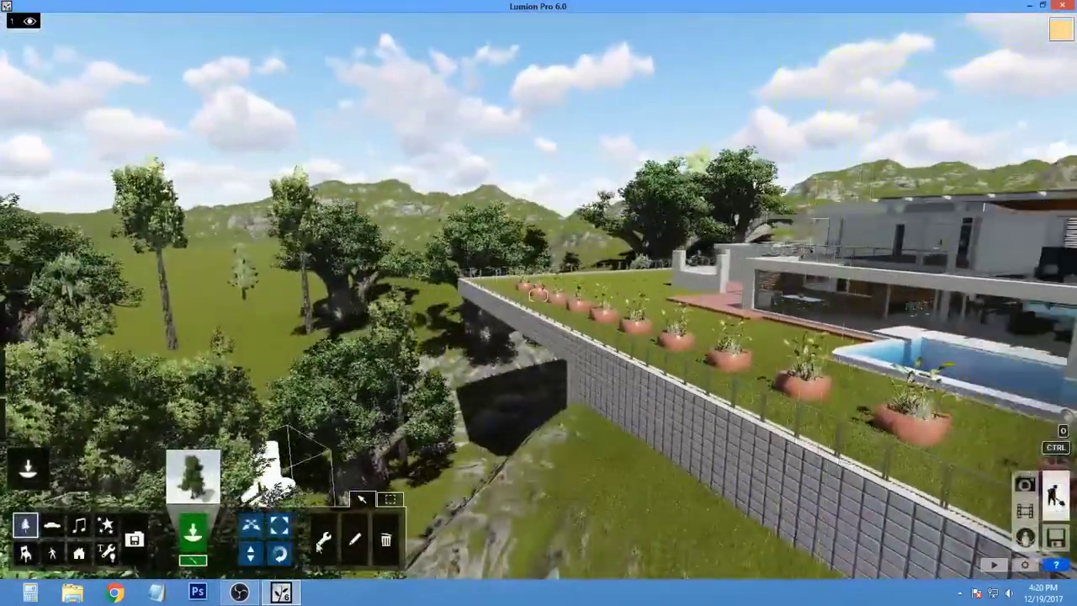
Switch to the Austrian pine and lay a row of it below the cliff
click(386, 539)
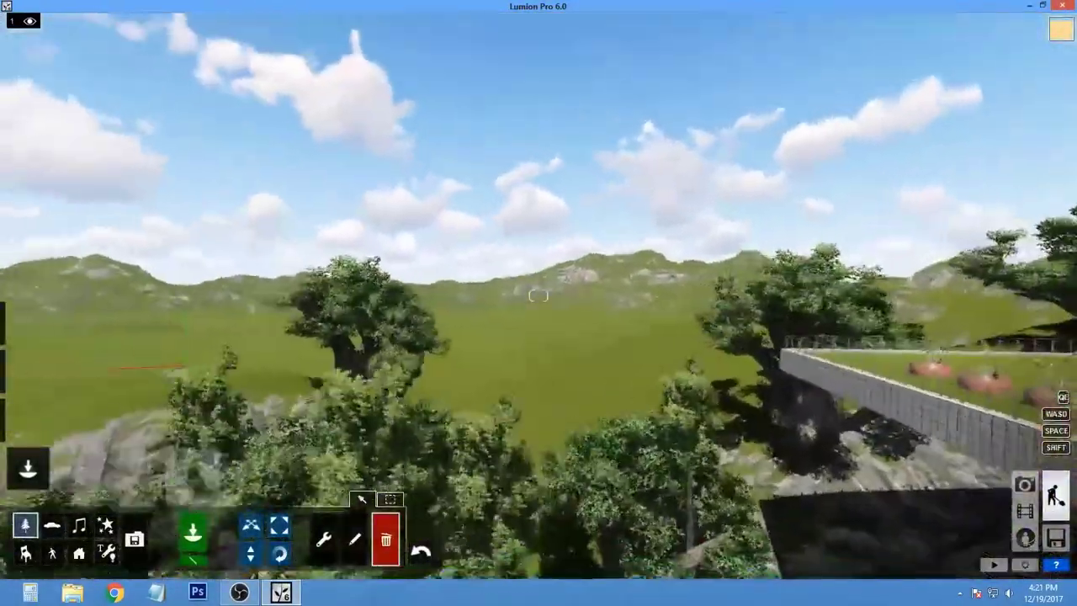
click(208, 493)
click(360, 252)
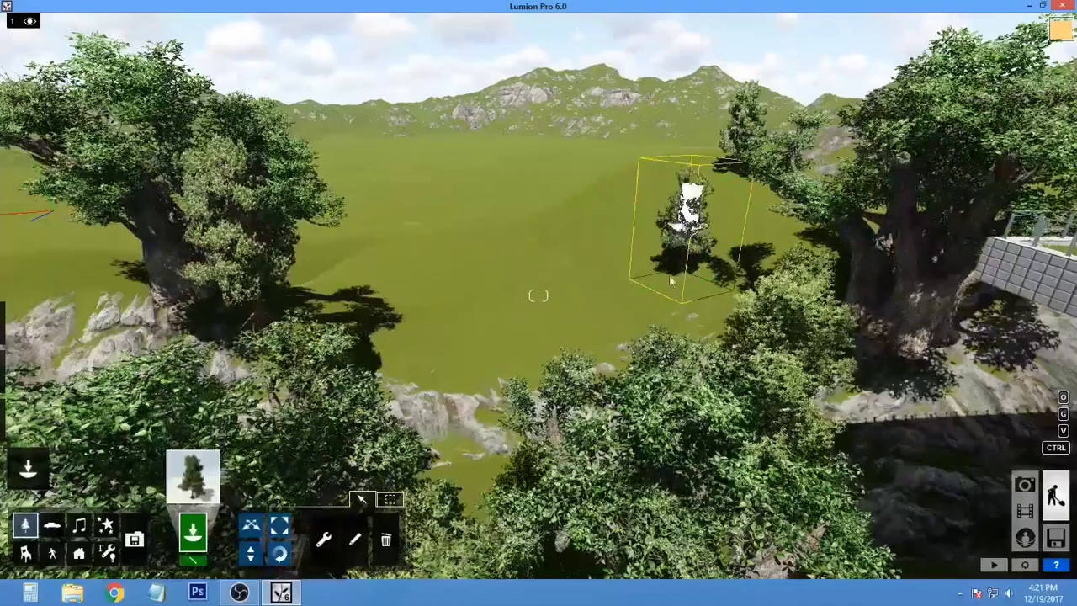
click(703, 290)
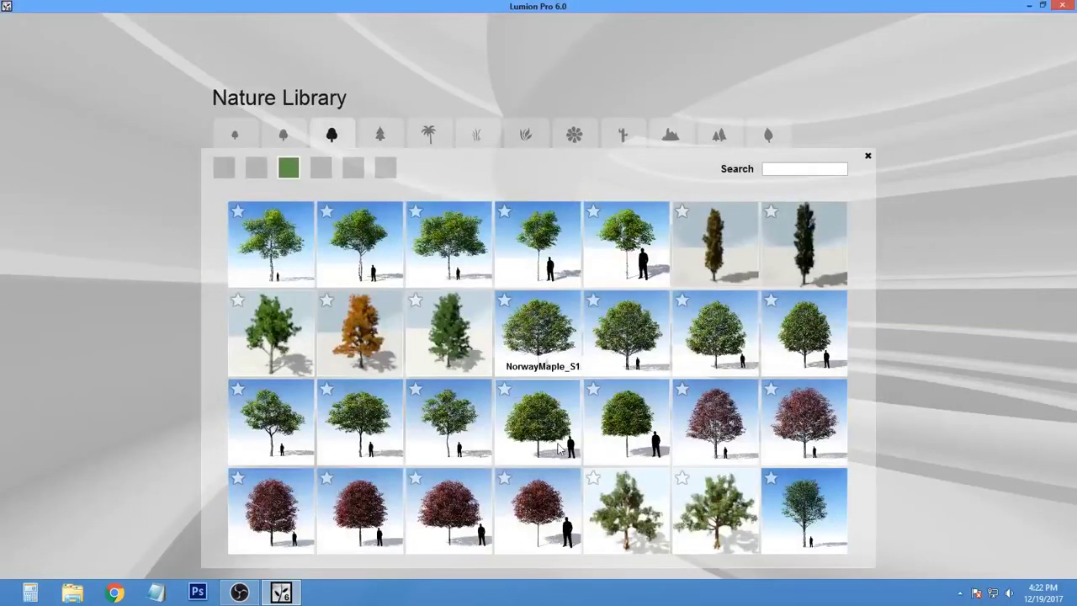
Browse the library for different trees and place a couple in the garden
click(558, 449)
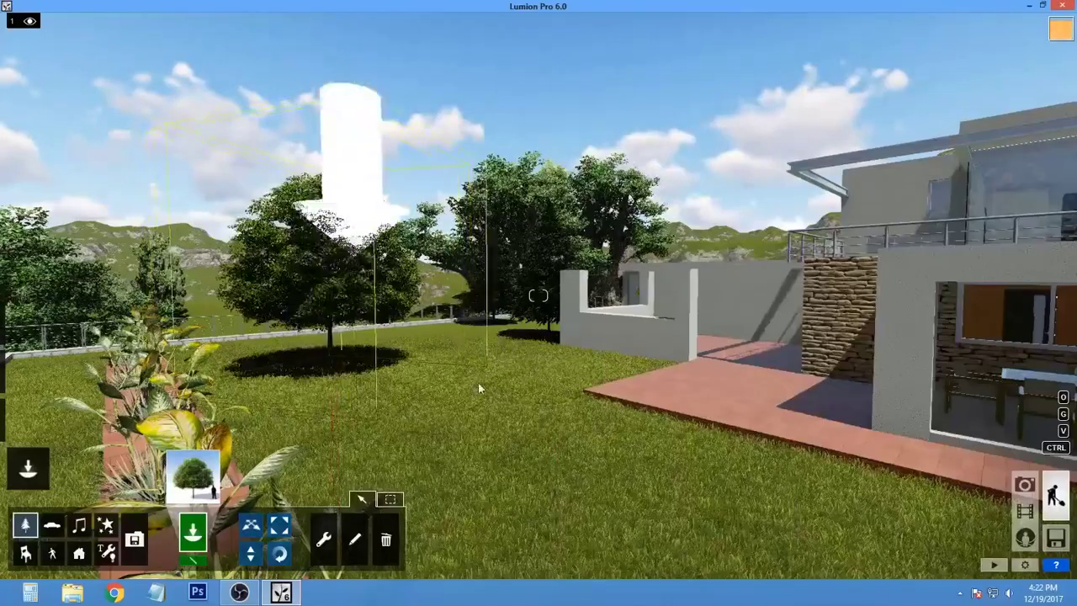
click(192, 461)
click(221, 168)
click(330, 378)
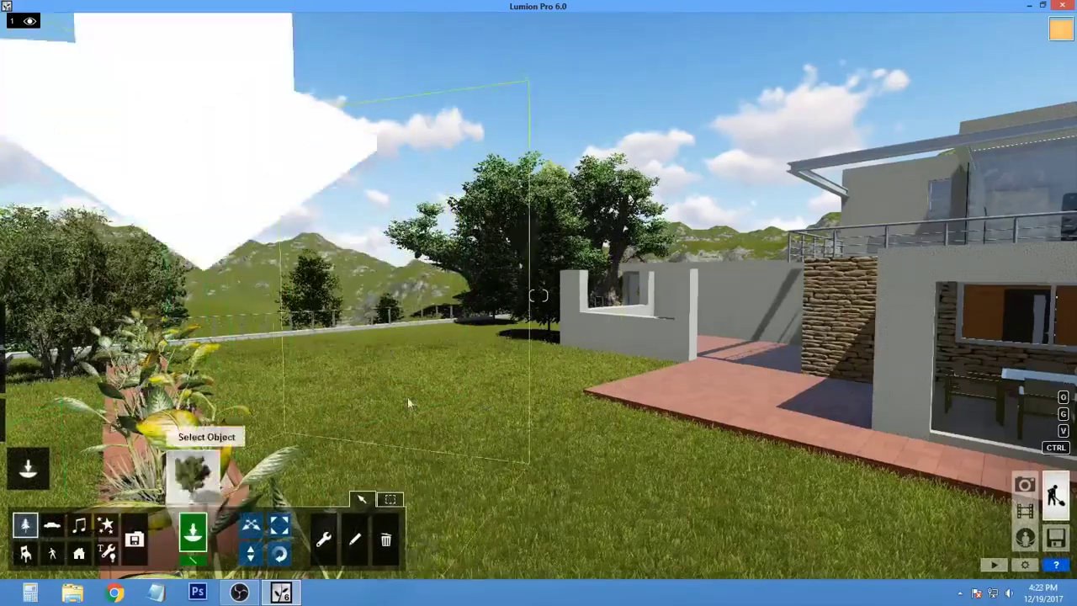
click(193, 473)
click(331, 135)
click(380, 135)
click(289, 169)
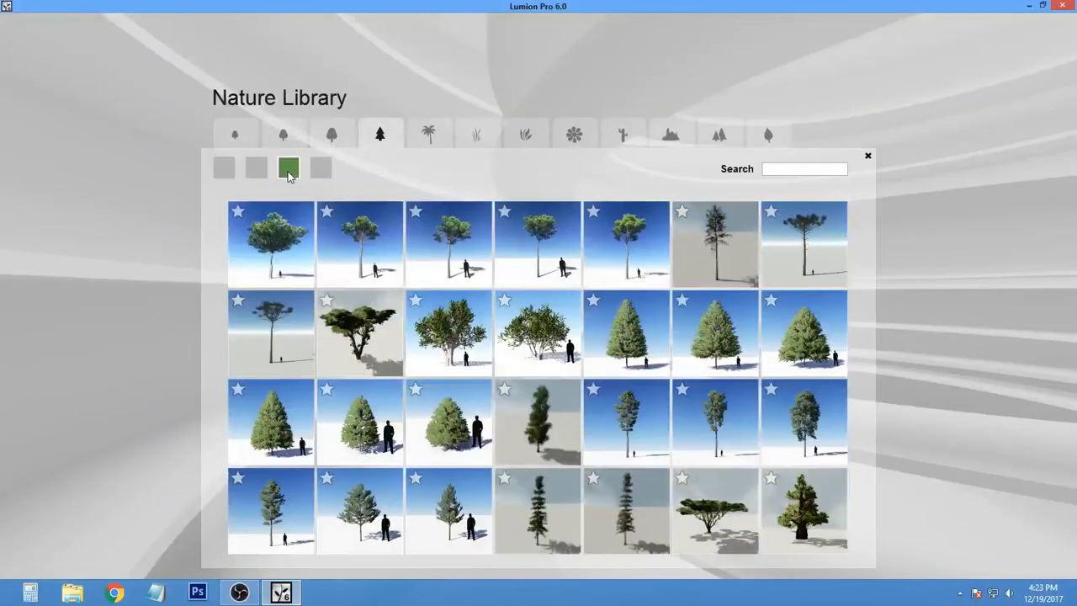
click(449, 330)
click(388, 369)
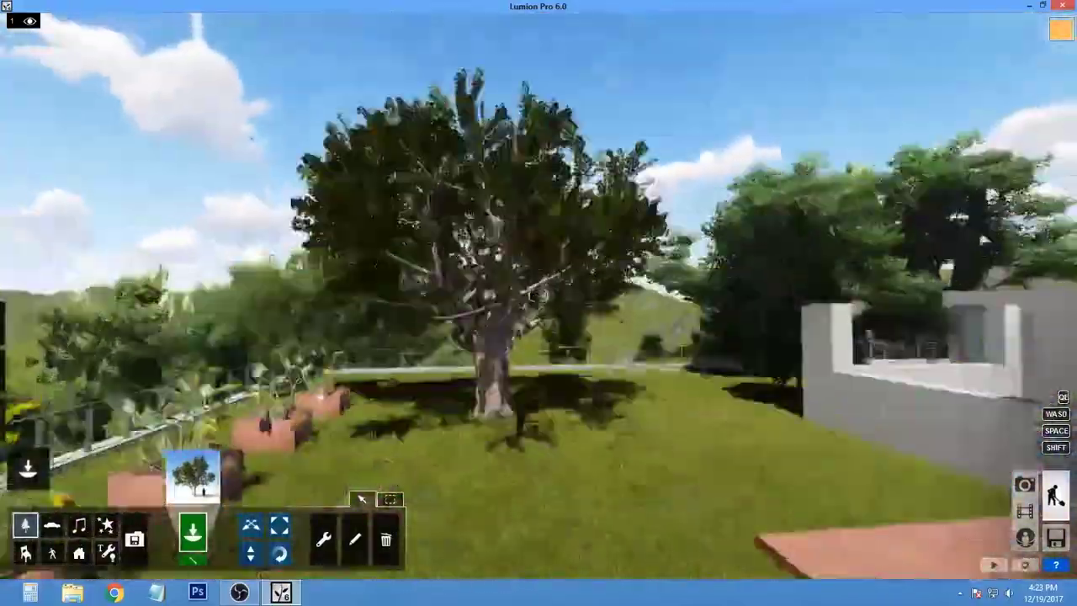
Place several conifers, including a pine, around the garden, then bring up the save screen
click(193, 473)
click(564, 228)
click(506, 383)
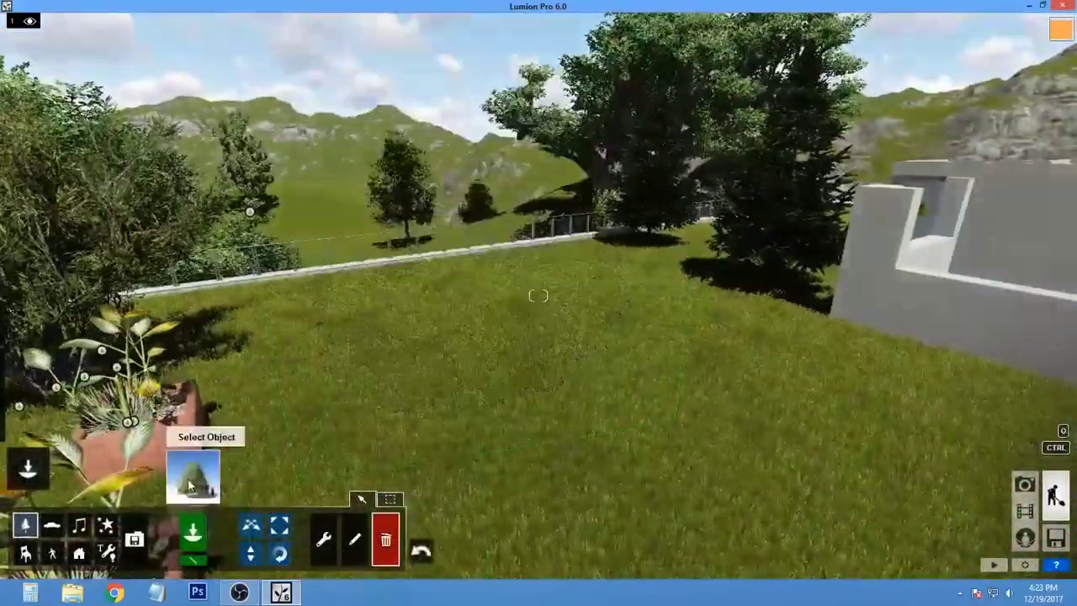
click(192, 473)
click(476, 135)
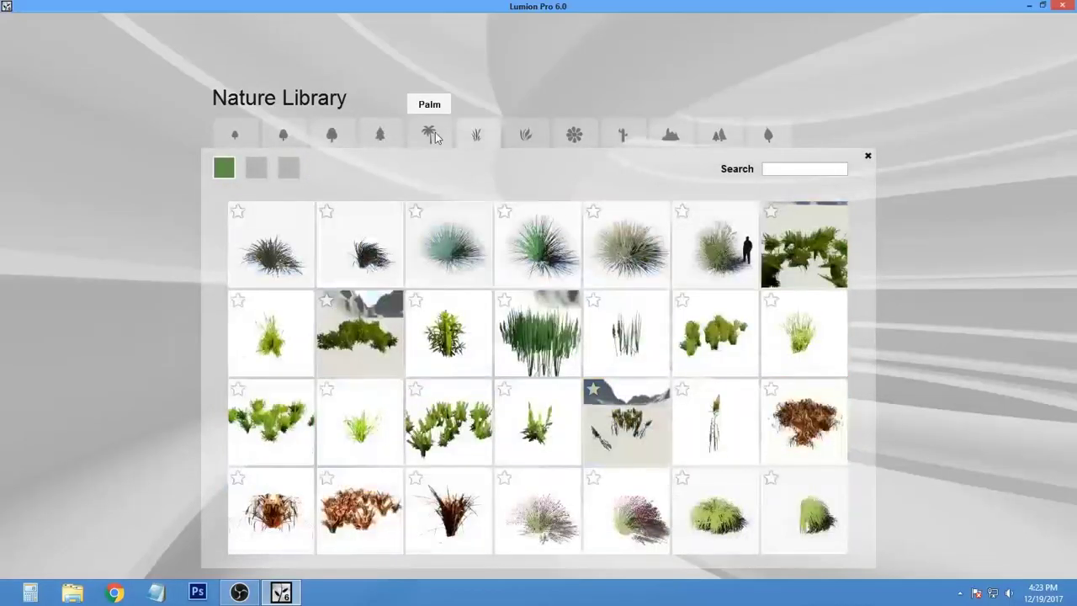
click(379, 135)
click(359, 244)
click(473, 322)
click(193, 473)
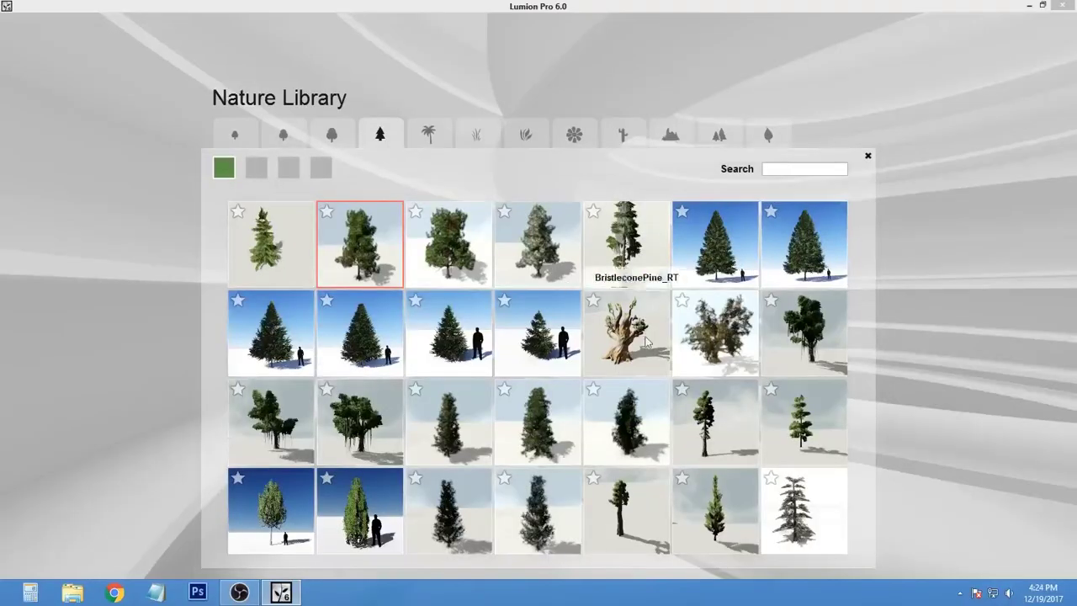
click(646, 341)
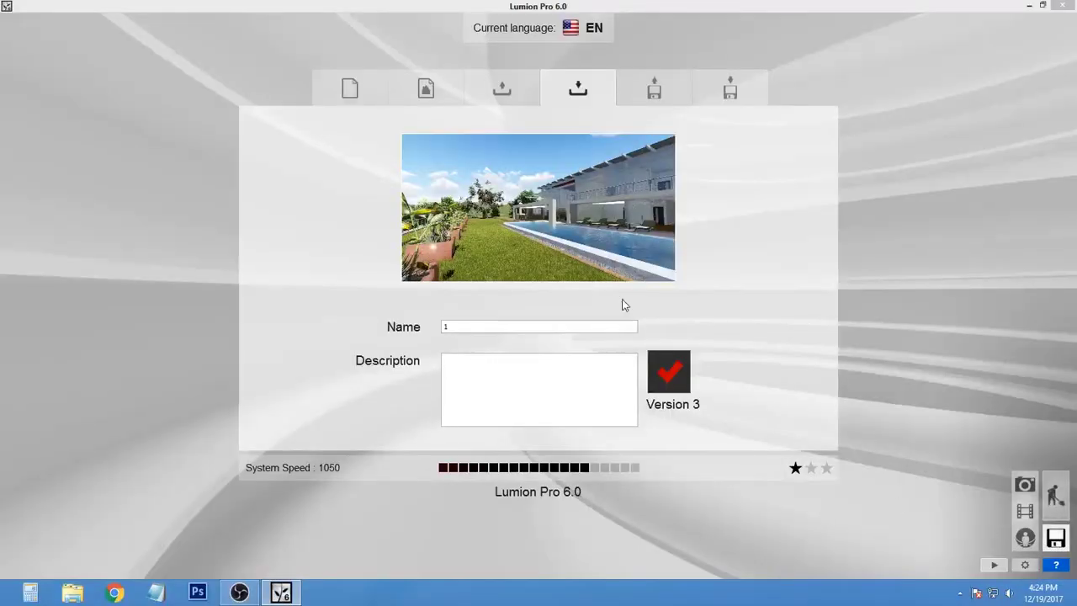
Leave the save screen for Photo mode and check the CASA folder for the render
click(1025, 484)
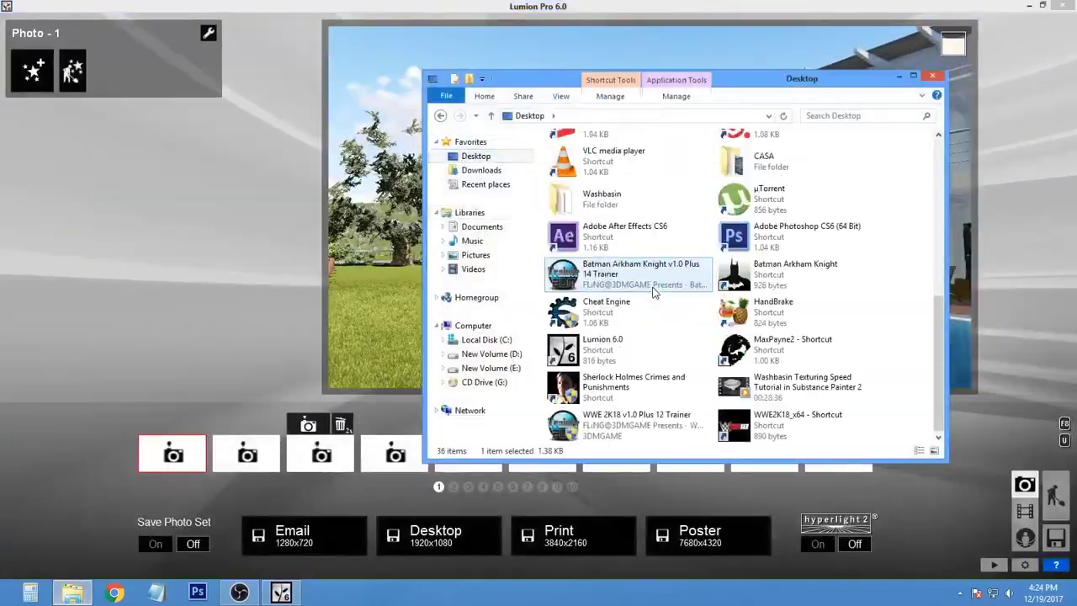
double_click(761, 389)
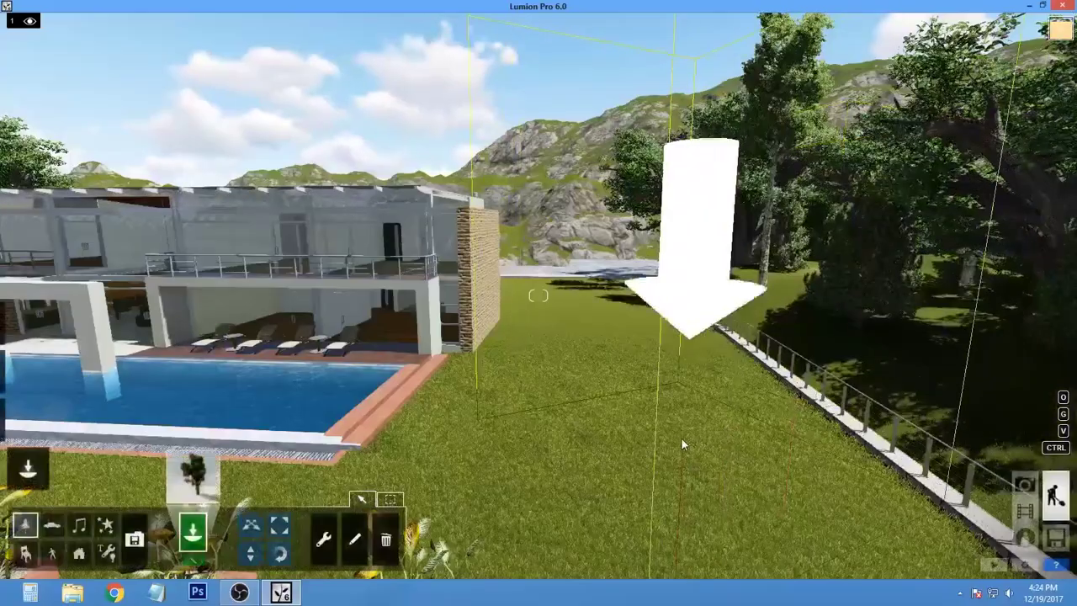
Place a large tree by the fence and choose Baboon_Root_Pink_Grouped flowers for line placement
click(682, 444)
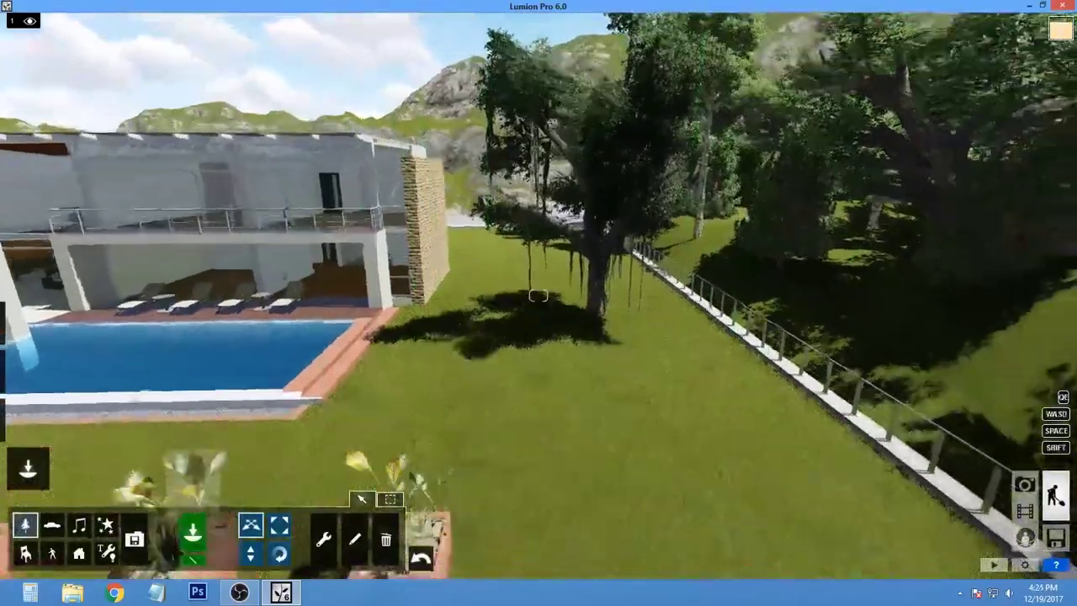
click(225, 468)
click(576, 135)
click(361, 242)
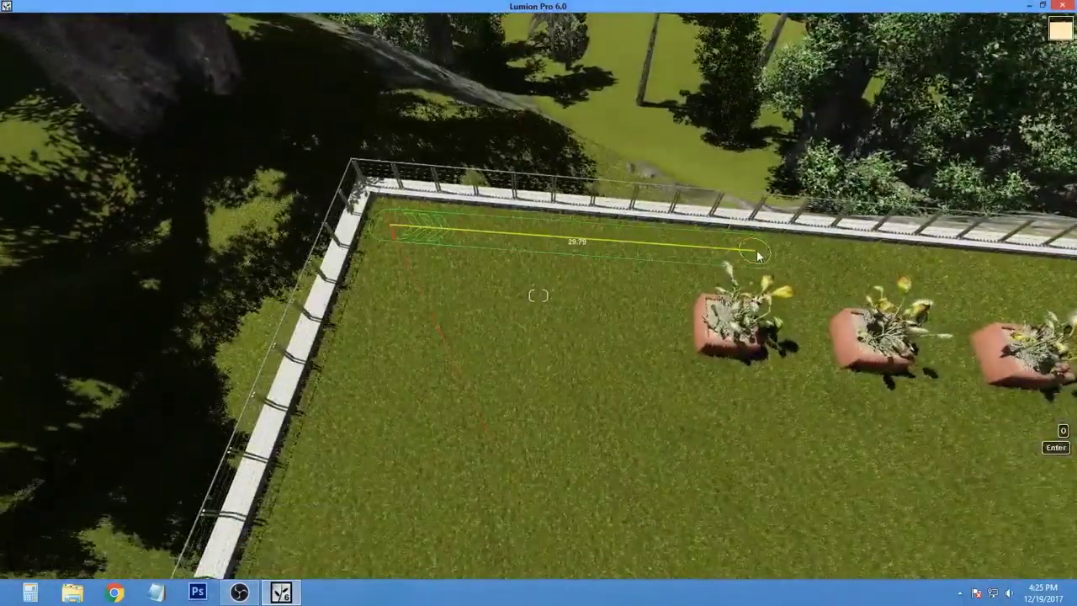
click(757, 256)
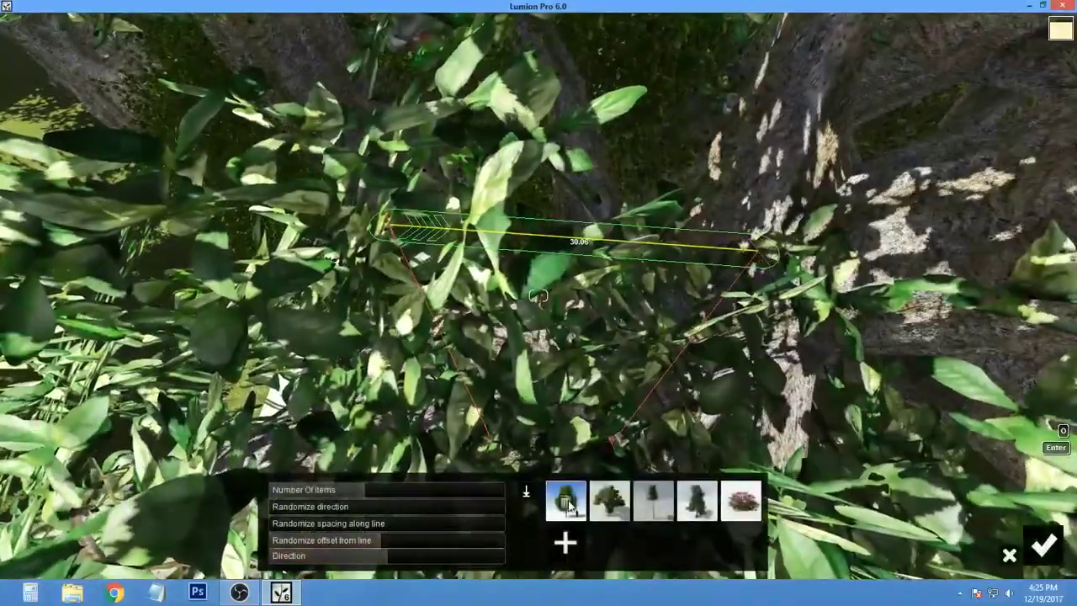
click(630, 502)
click(715, 332)
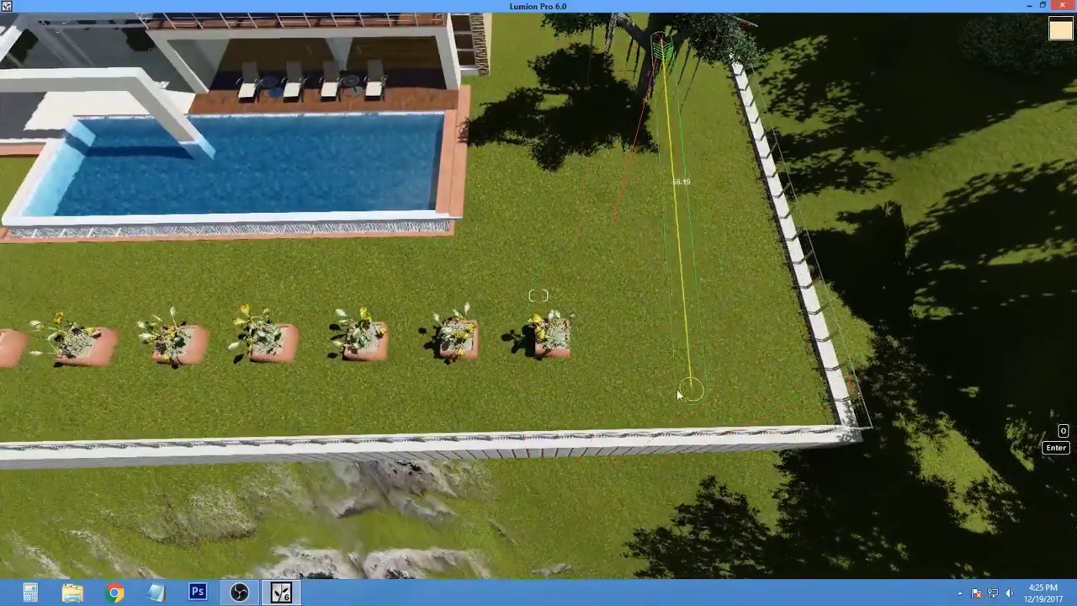
Add BostonFern1_RT to the flower line and raise Number Of Items to 61
click(744, 506)
click(479, 132)
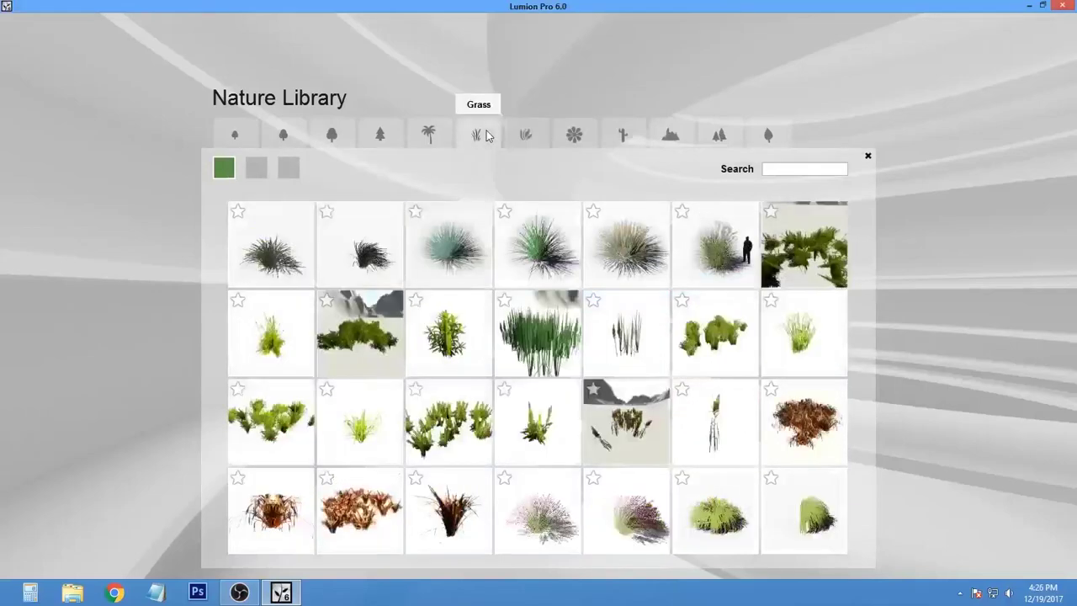
click(522, 132)
click(630, 329)
right_drag(370, 520, 473, 98)
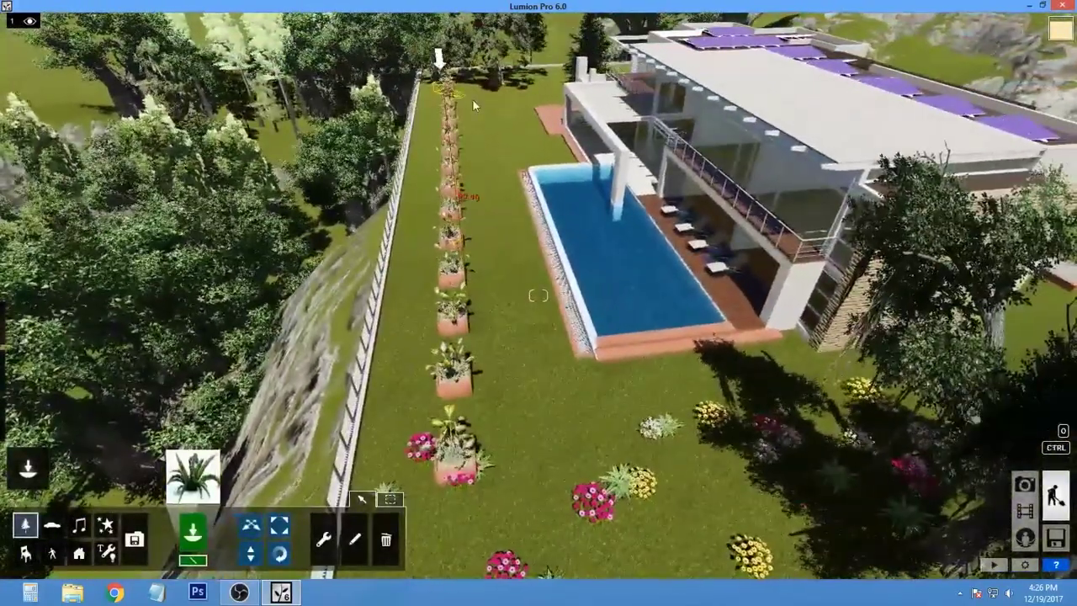
drag(361, 491, 453, 490)
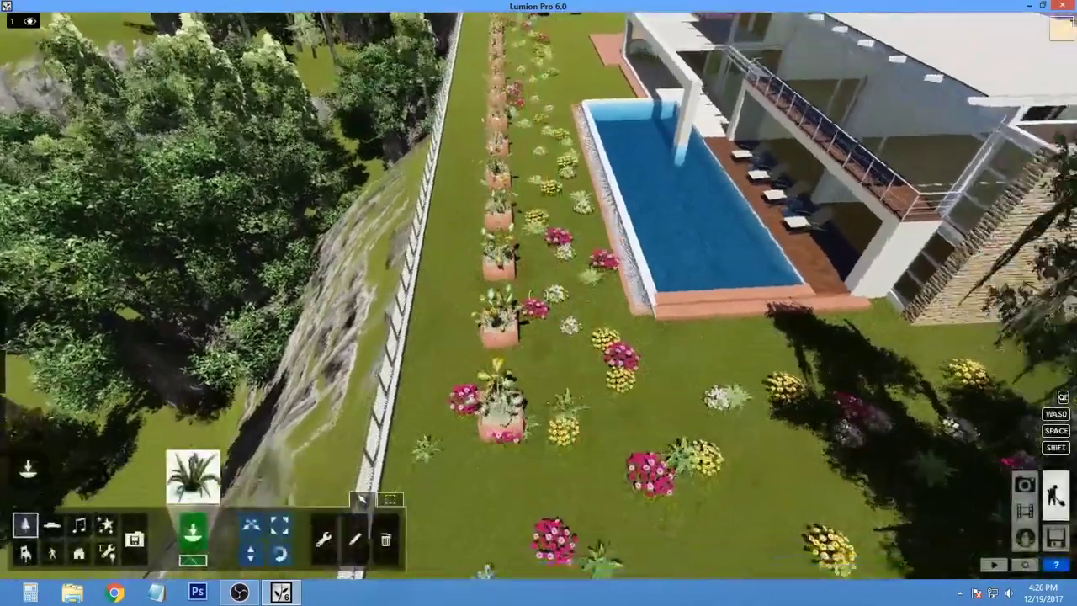
click(385, 540)
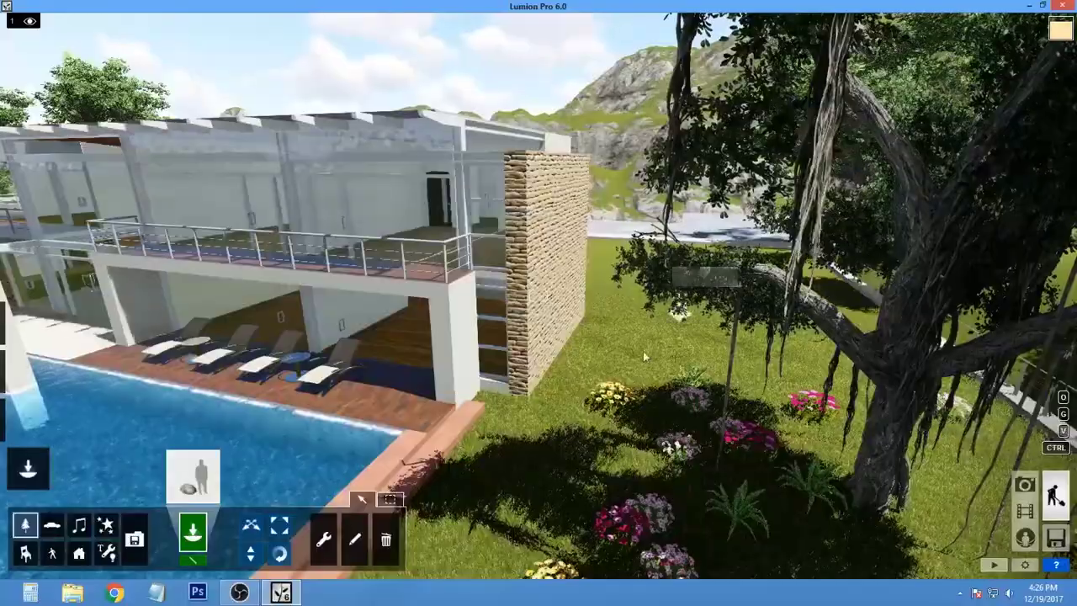
right_drag(643, 350, 539, 296)
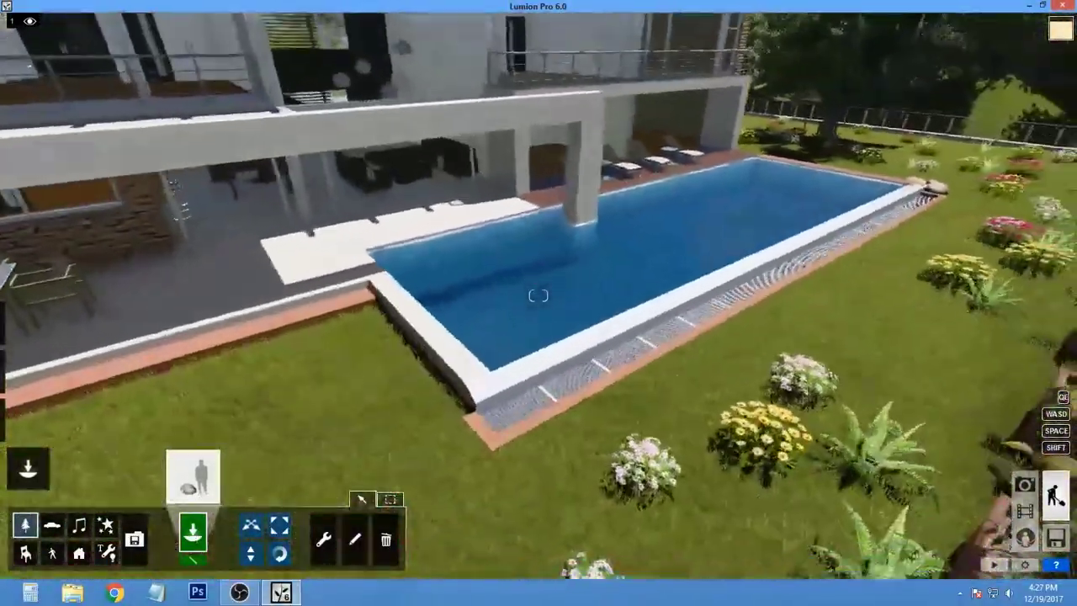
Place a rock cluster by the pool corner and line the pool edge, swapping the flower for a stone
click(455, 387)
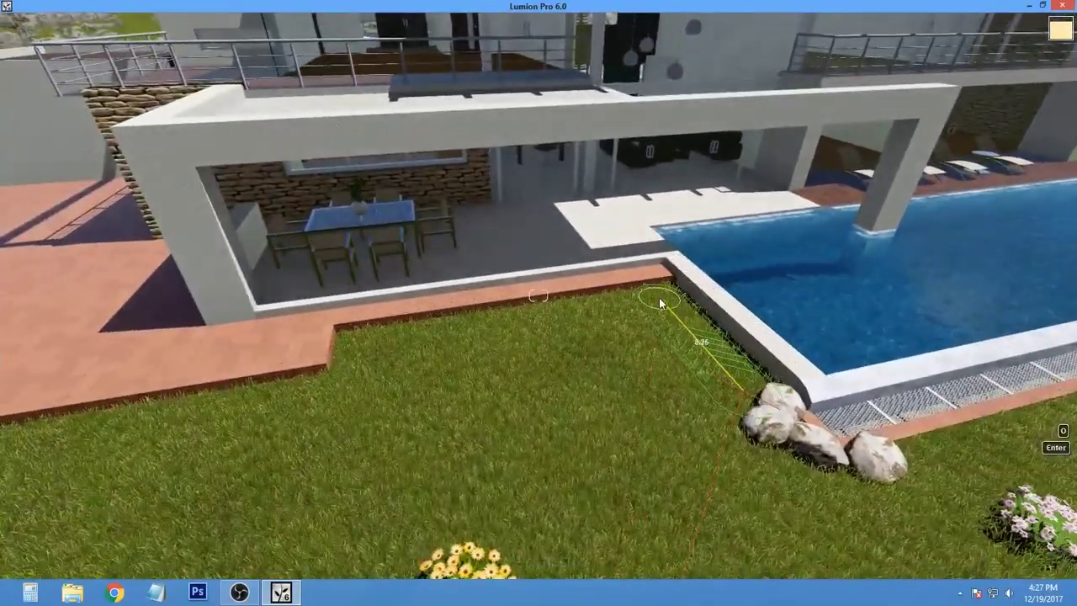
click(661, 303)
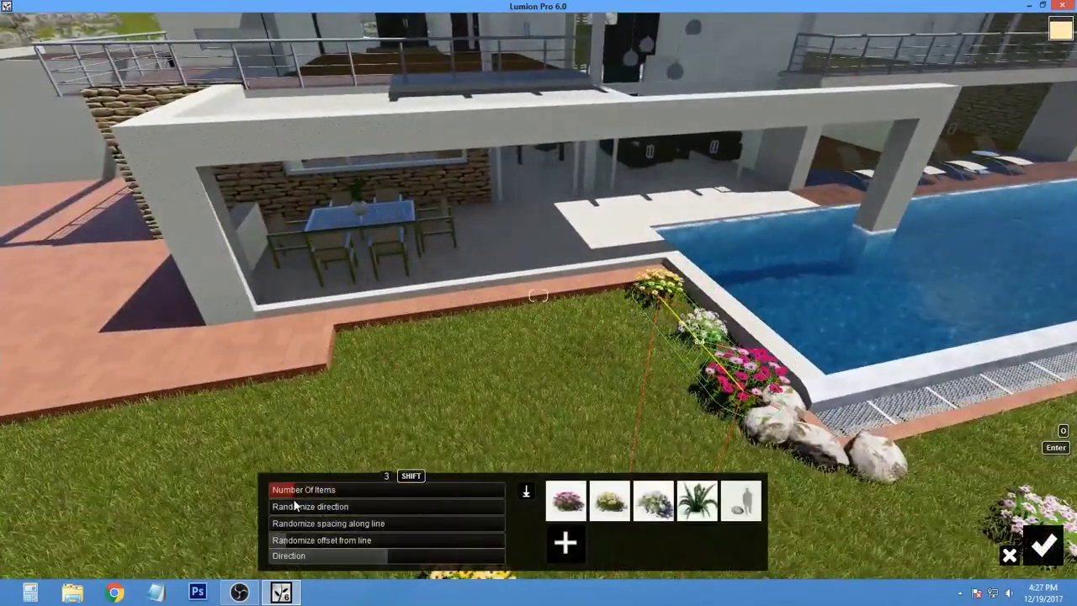
click(575, 505)
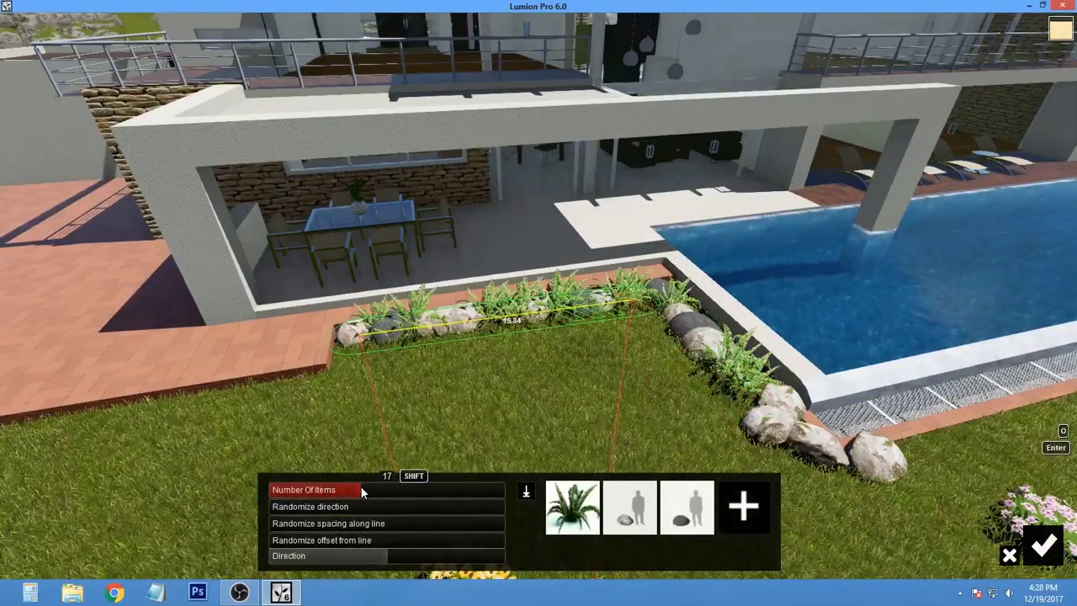
click(633, 516)
click(698, 269)
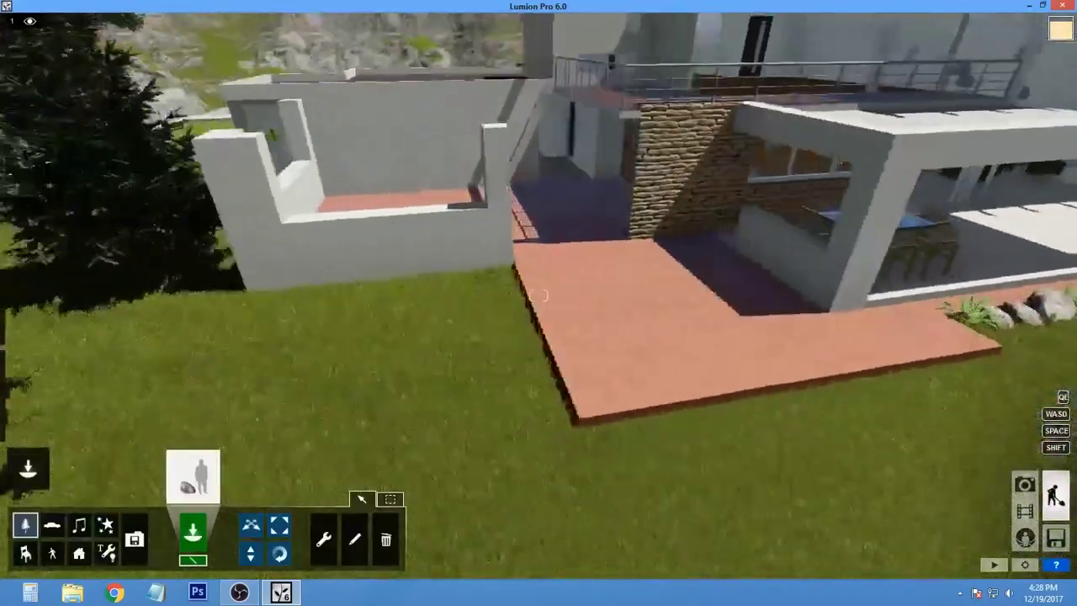
Add a fern to the line's mix and commit the ferns and rocks along the house wall
right_drag(539, 295, 342, 338)
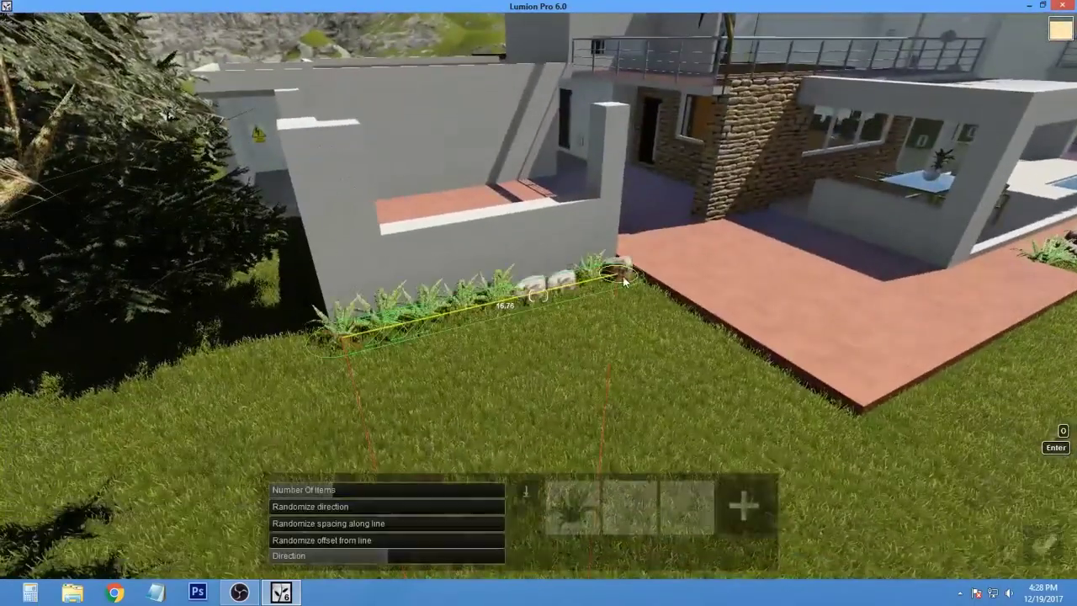
click(744, 505)
click(572, 132)
click(525, 132)
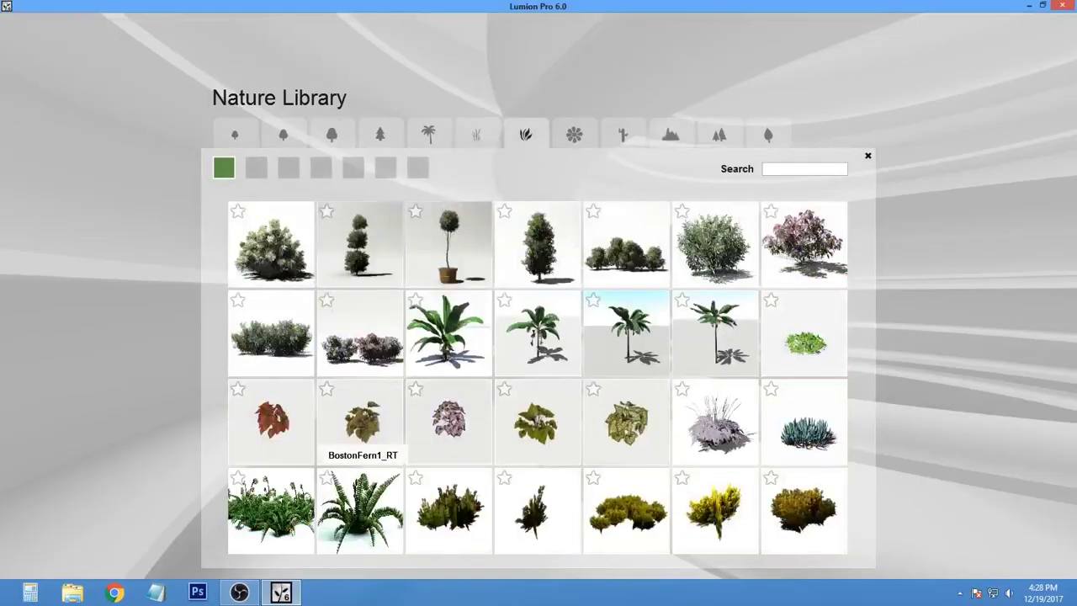
click(361, 505)
key(Return)
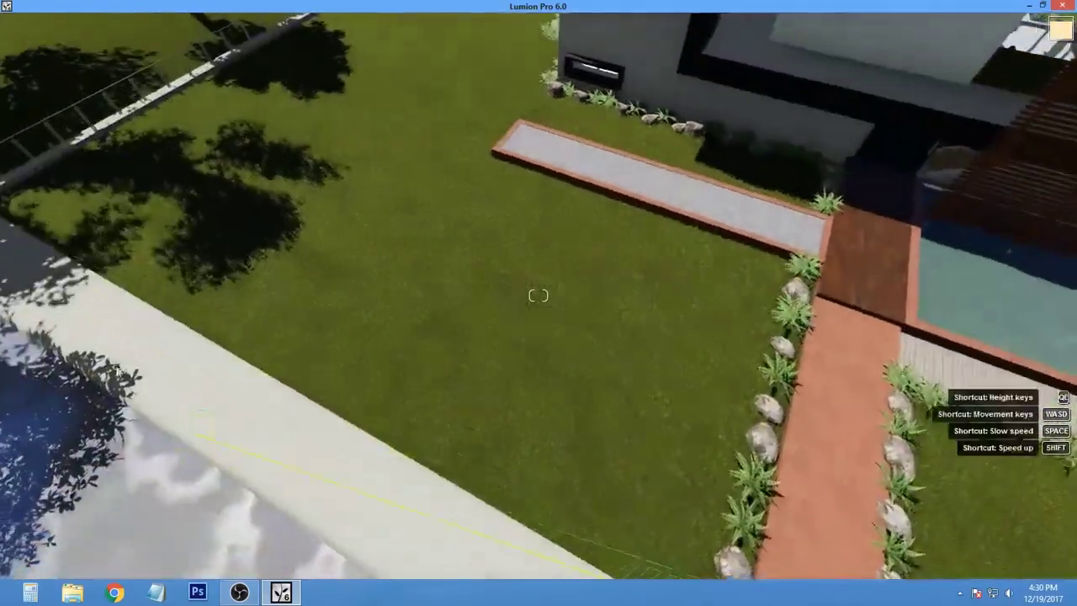
Finish the line placement and give the gravel path the Landscape_01_C material
key(Return)
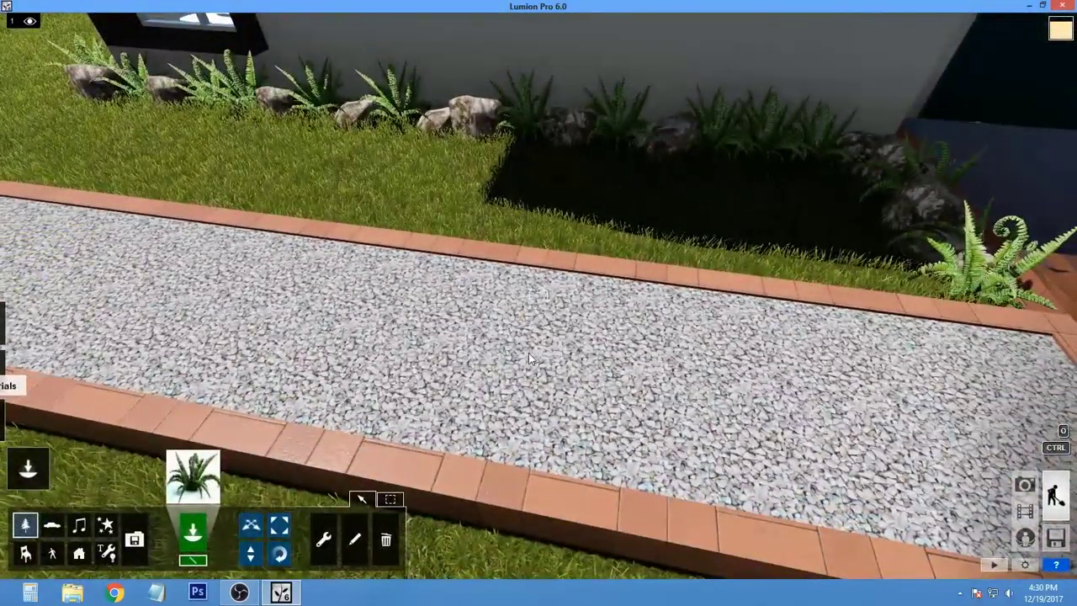
click(6, 385)
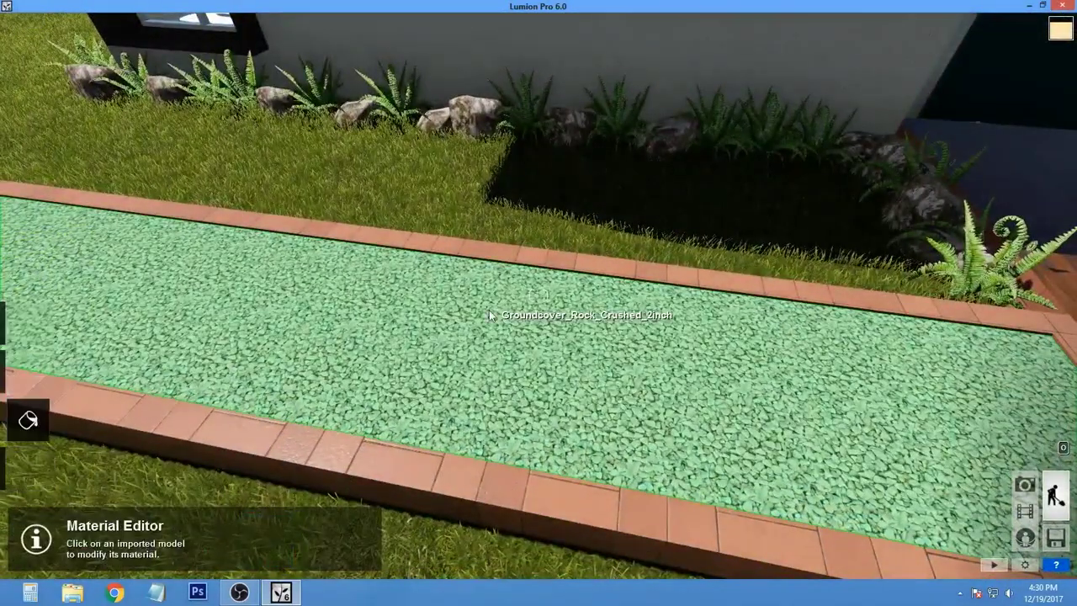
click(489, 310)
click(175, 344)
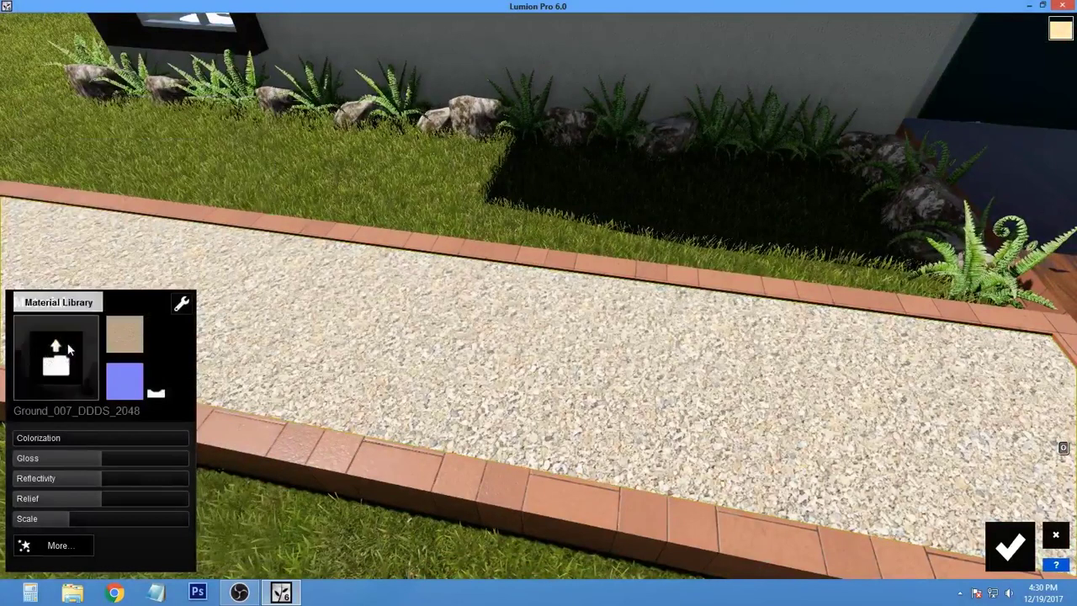
click(67, 343)
click(97, 162)
click(69, 288)
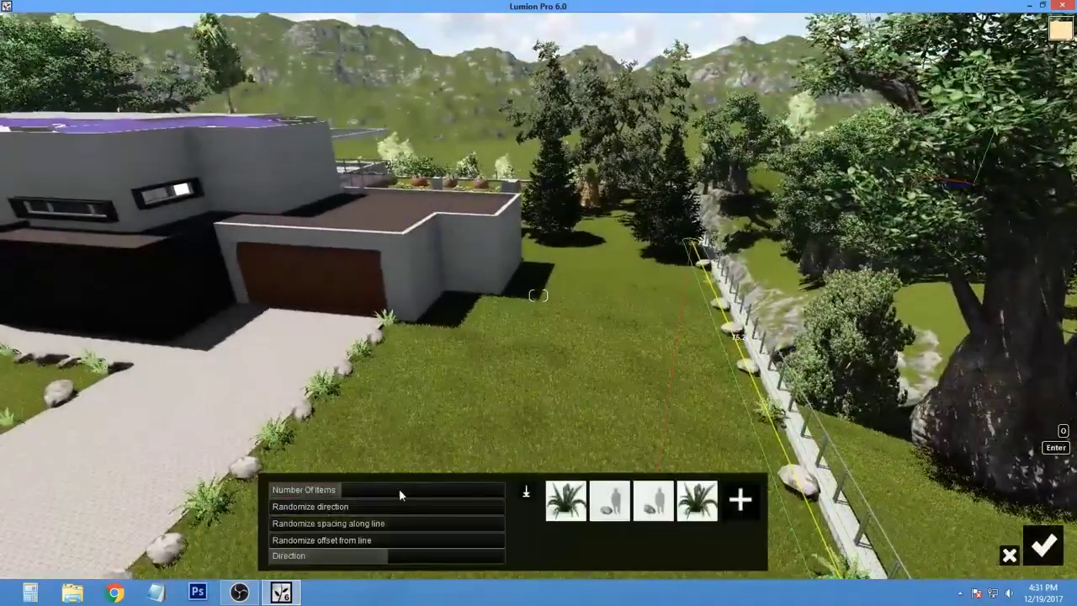
Commit the plants along the fence and choose the AmericanHolly shrub to place
key(Return)
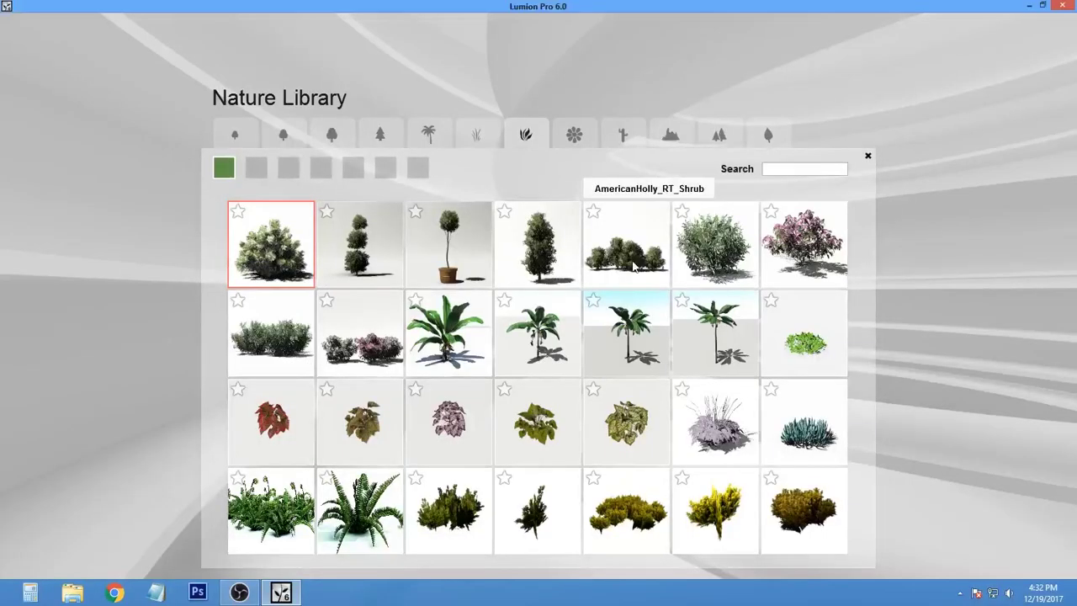
click(633, 266)
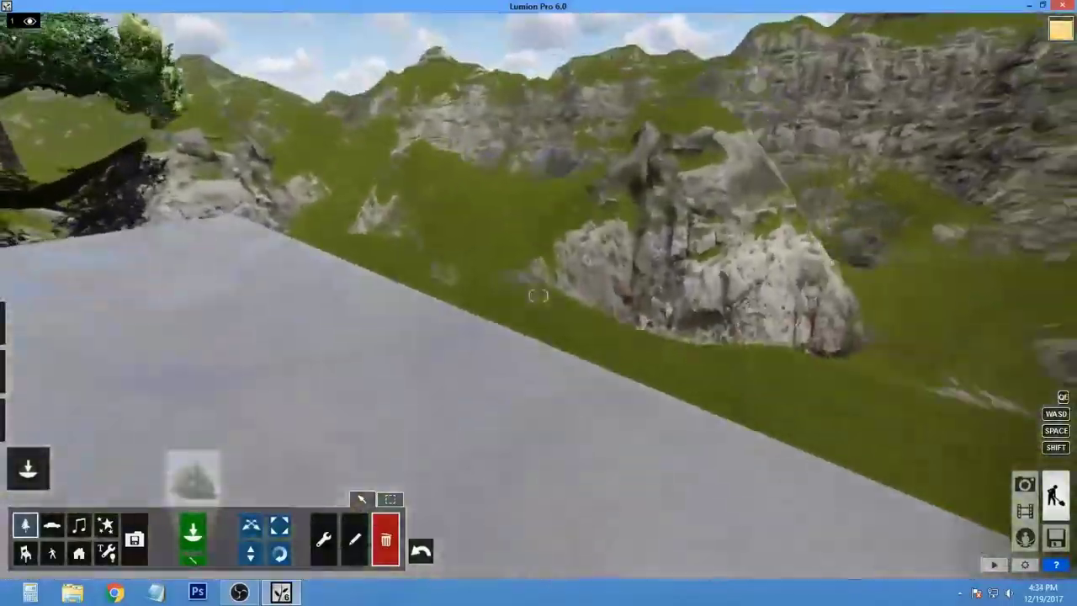
Place a large rock formation from Nature > Rocks on the hillside and rotate it into position
click(194, 475)
click(669, 137)
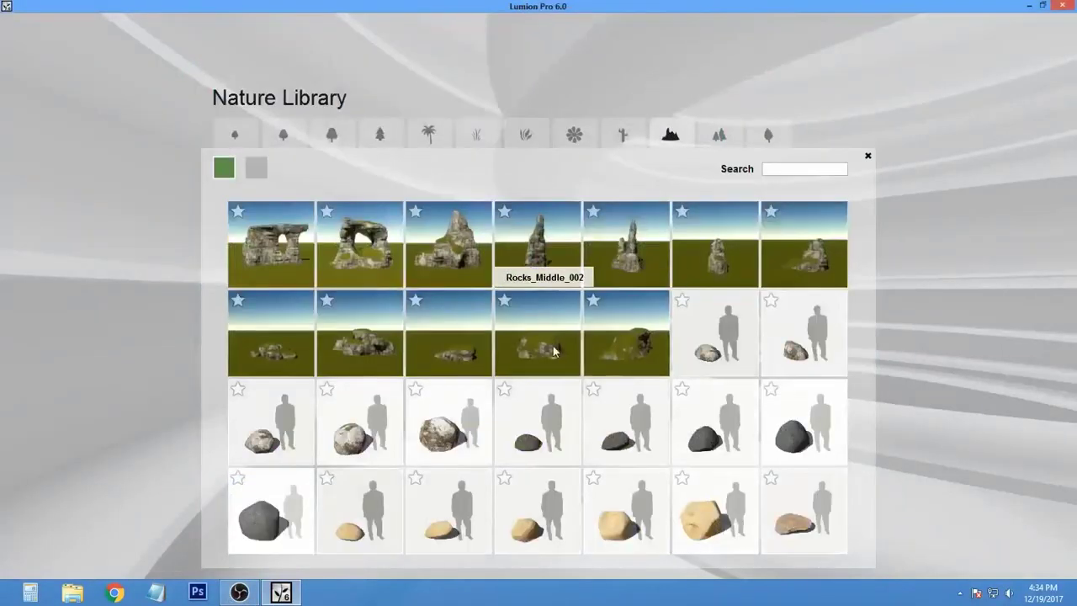
click(517, 244)
click(558, 368)
click(279, 553)
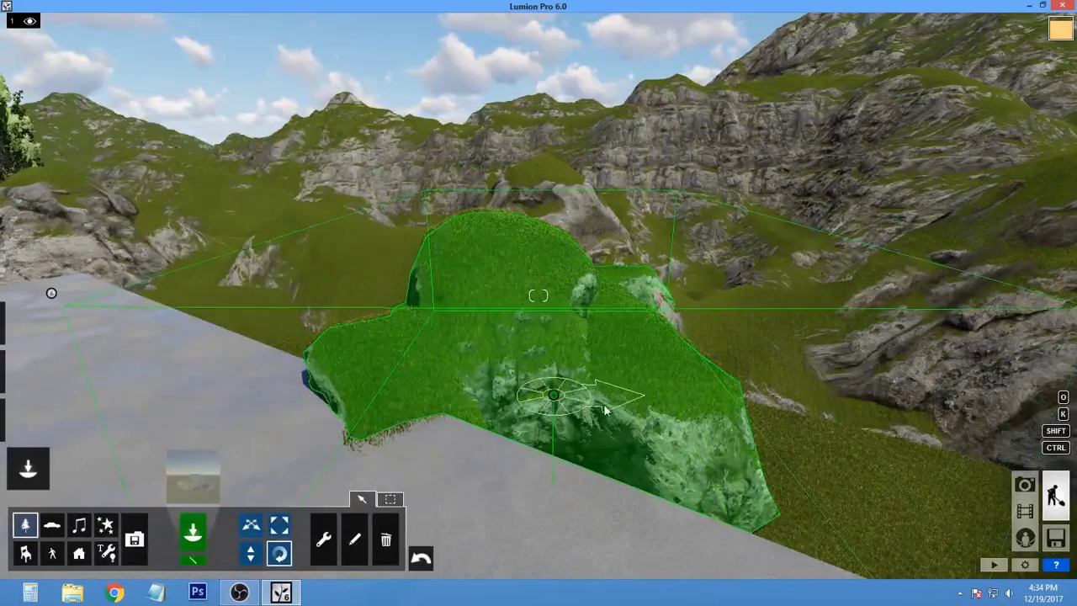
right_drag(548, 396, 549, 396)
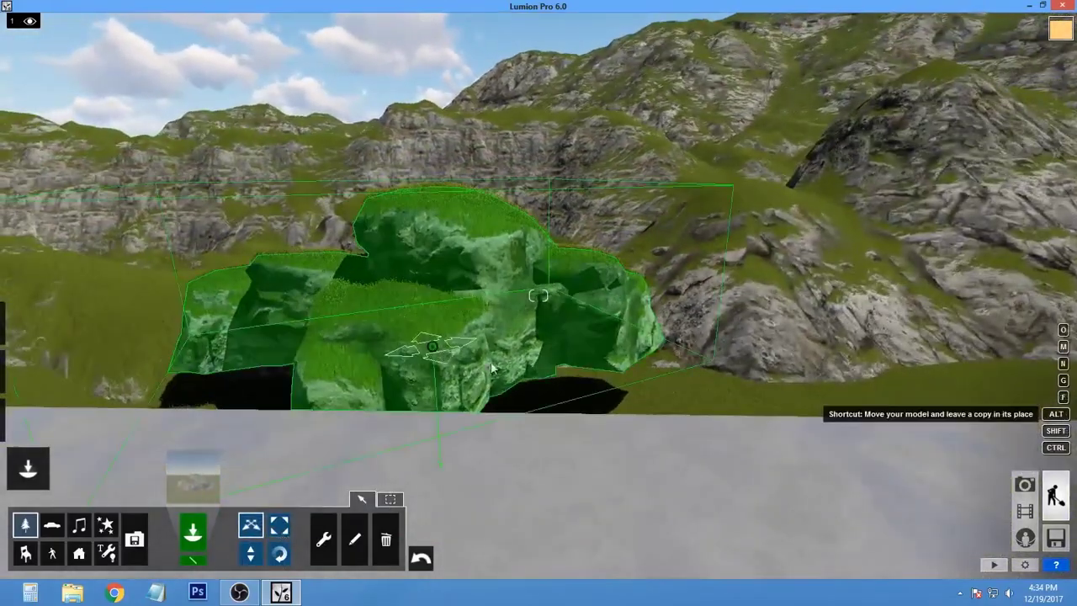
drag(538, 295, 592, 429)
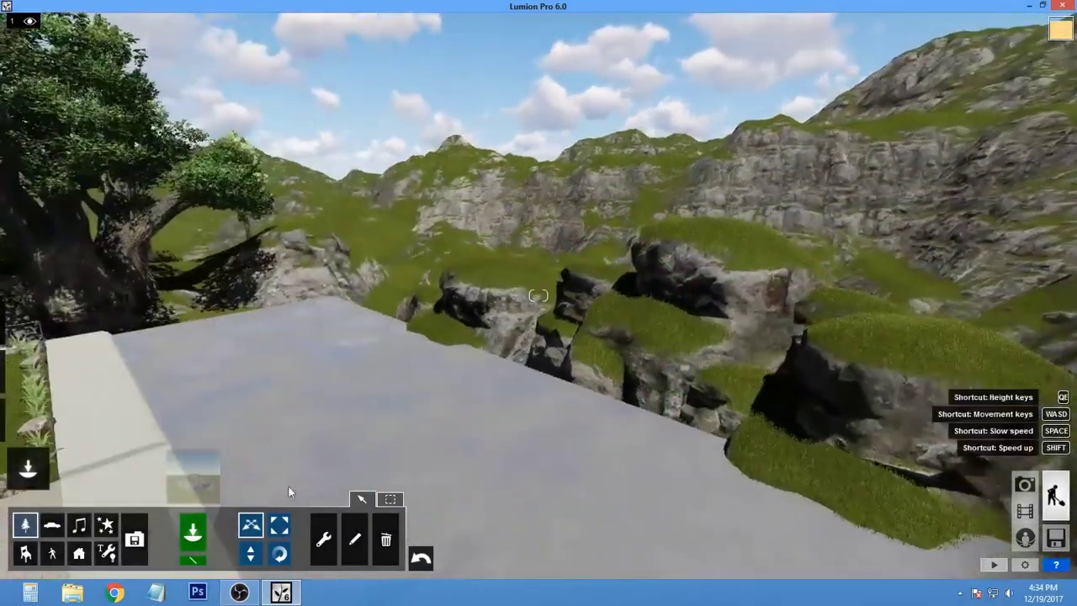
Pick a bush from the Plants category, ready to plant
click(193, 475)
click(511, 137)
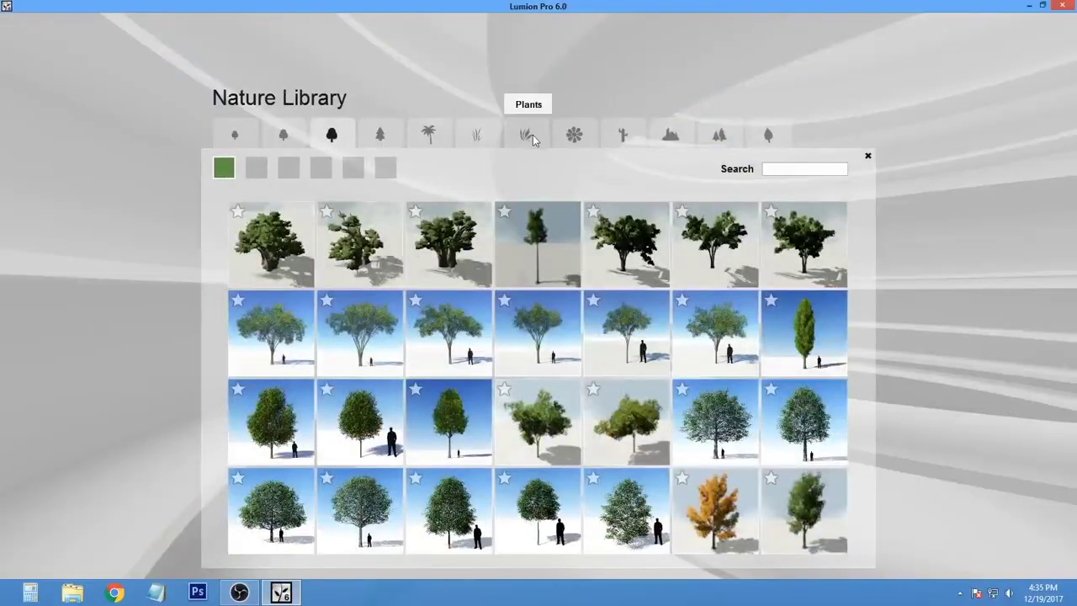
click(269, 244)
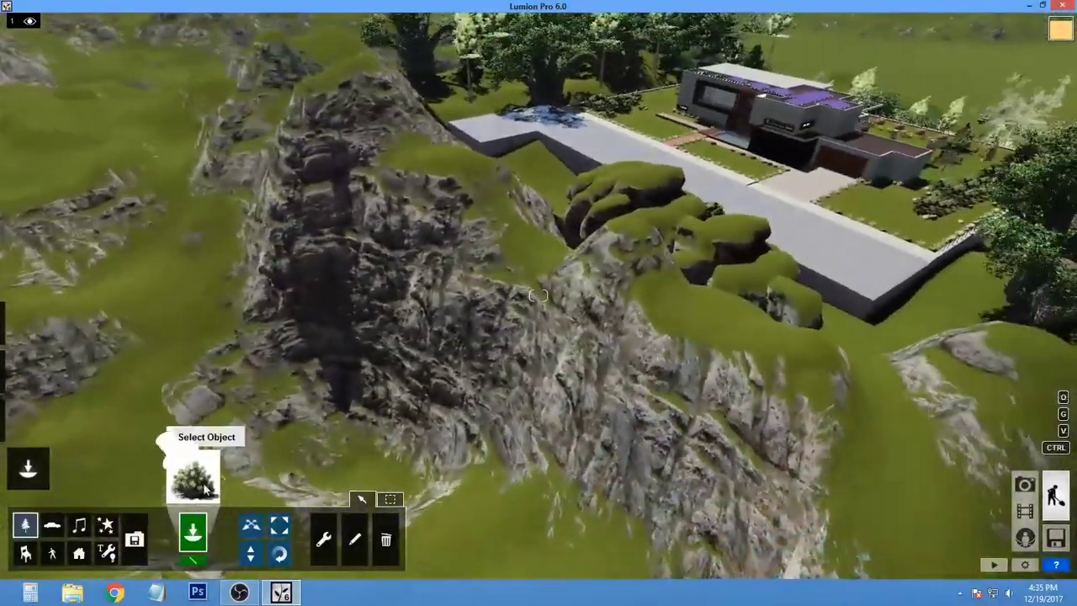
Pick a conifer from the Trees category and lay down a line of them
click(192, 475)
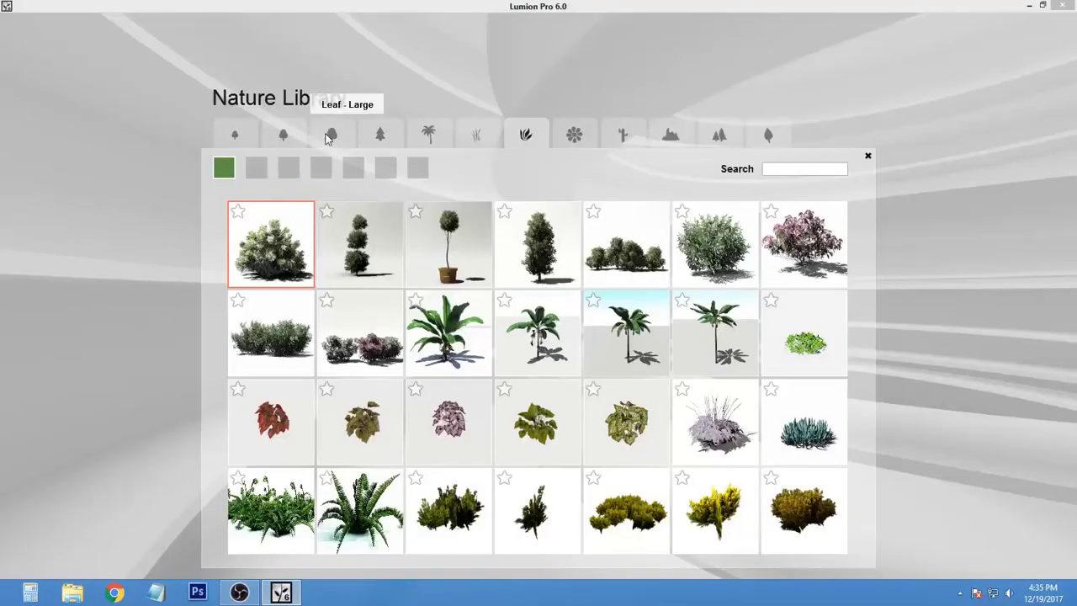
click(332, 135)
click(801, 329)
click(237, 156)
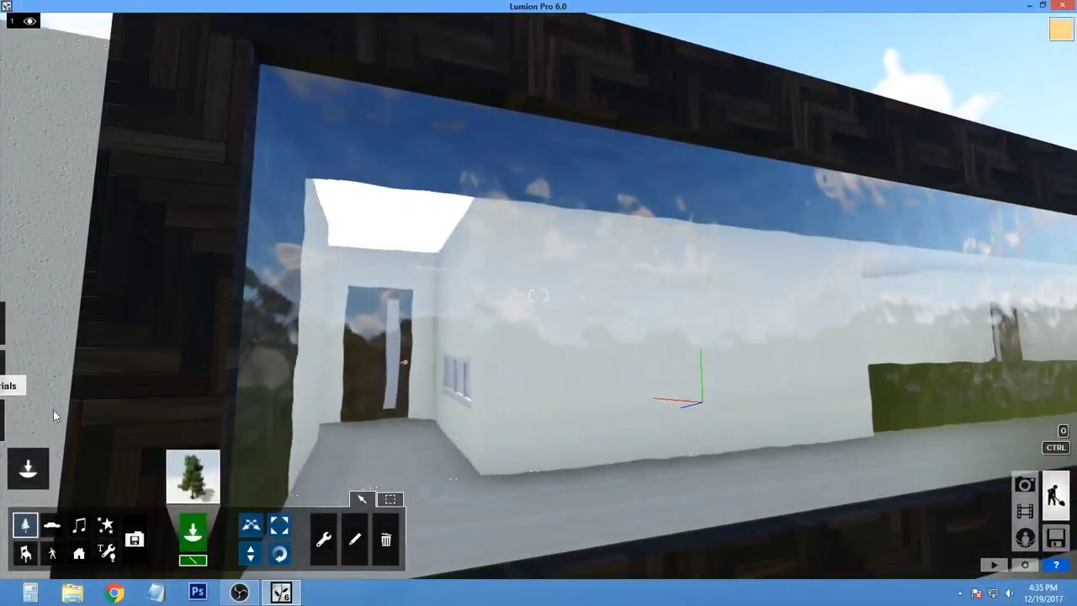
Inspect the house's Translucent_Glass_Blue_6 window glass in the Material Editor
click(53, 415)
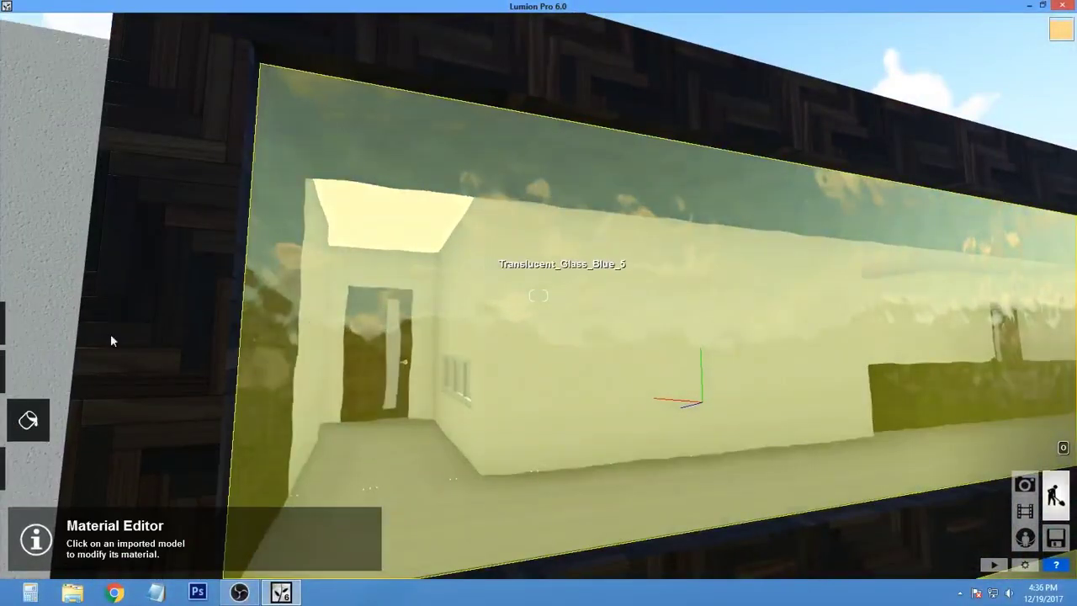
click(278, 353)
click(1010, 549)
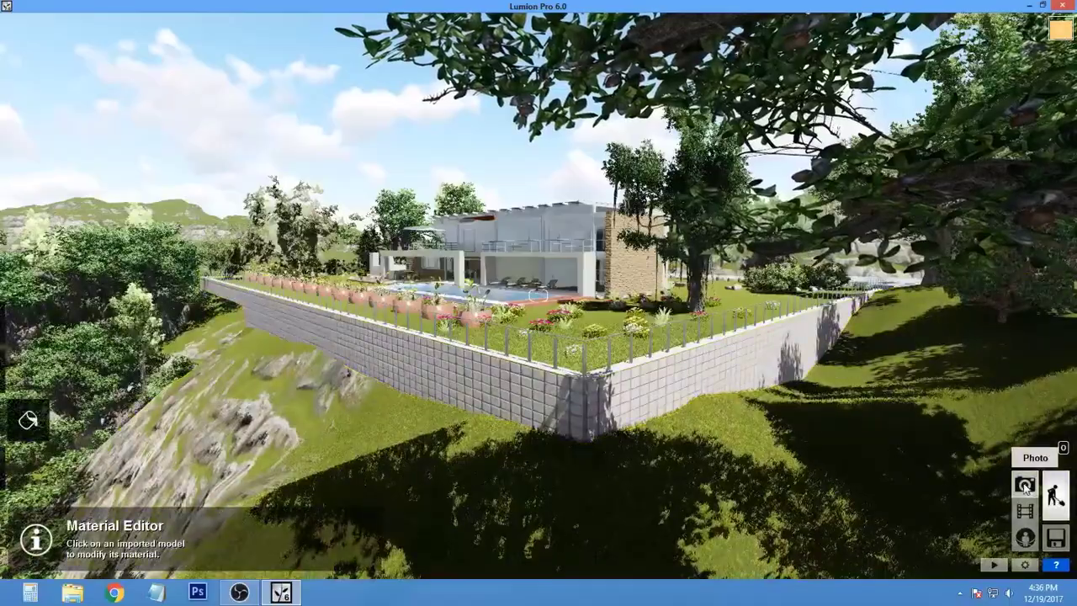
Give the first photo a 2-Point Perspective camera effect, then return to Build mode
click(1025, 486)
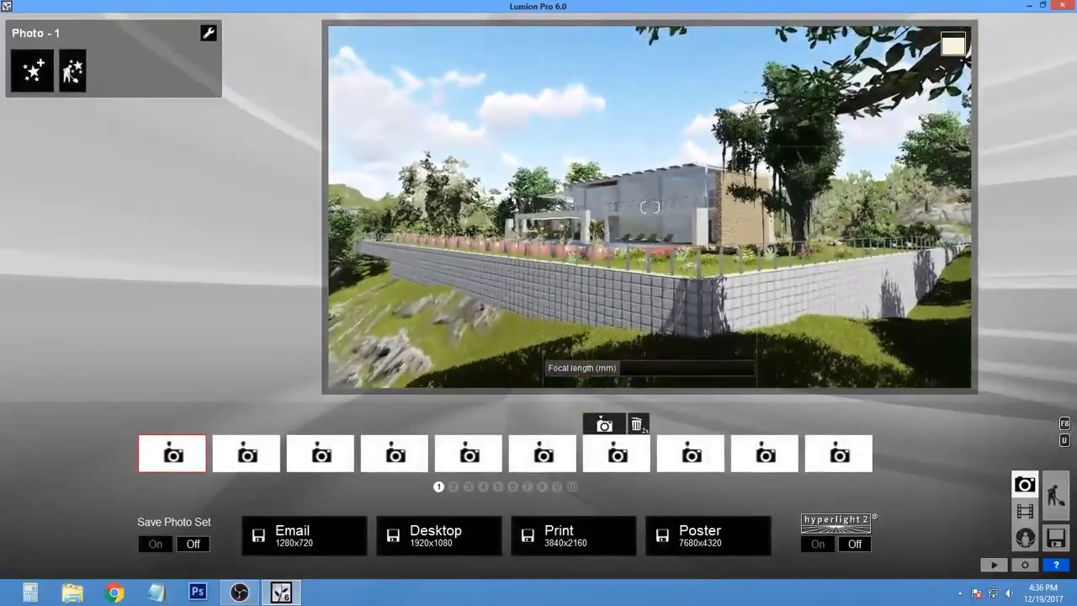
click(32, 71)
click(390, 89)
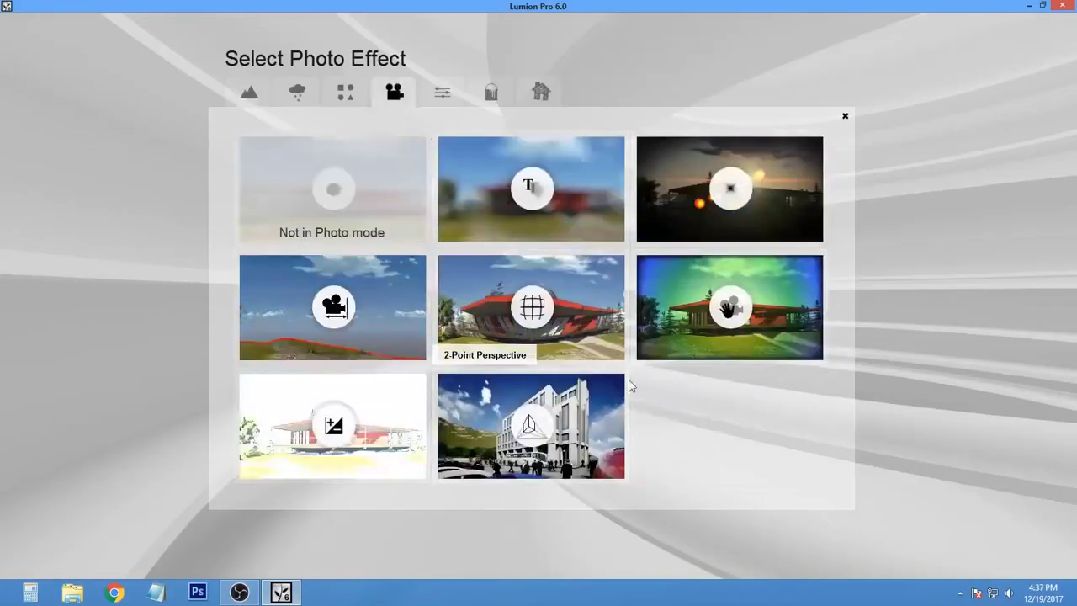
click(529, 320)
click(1055, 497)
Place rocks individually, one on the upper-left slope and one below the retaining wall
click(25, 421)
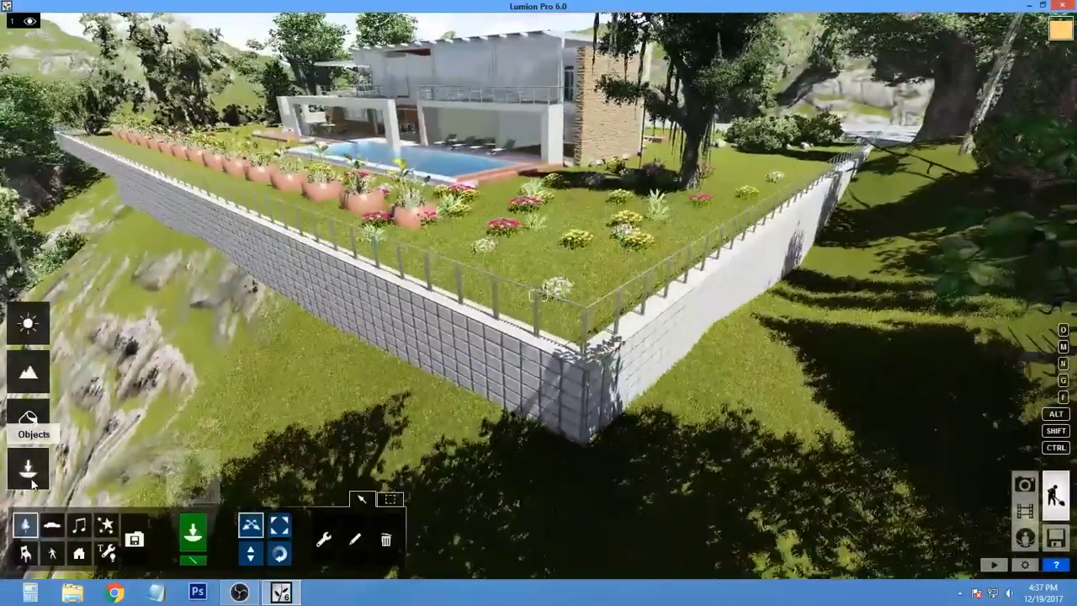
click(189, 522)
click(670, 135)
click(255, 353)
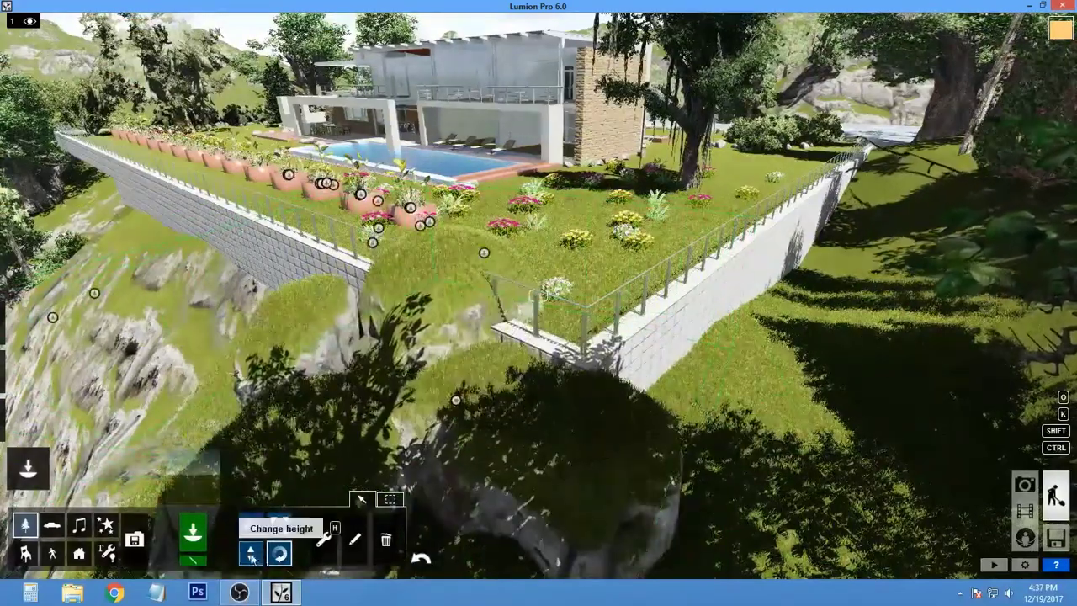
click(250, 526)
click(452, 417)
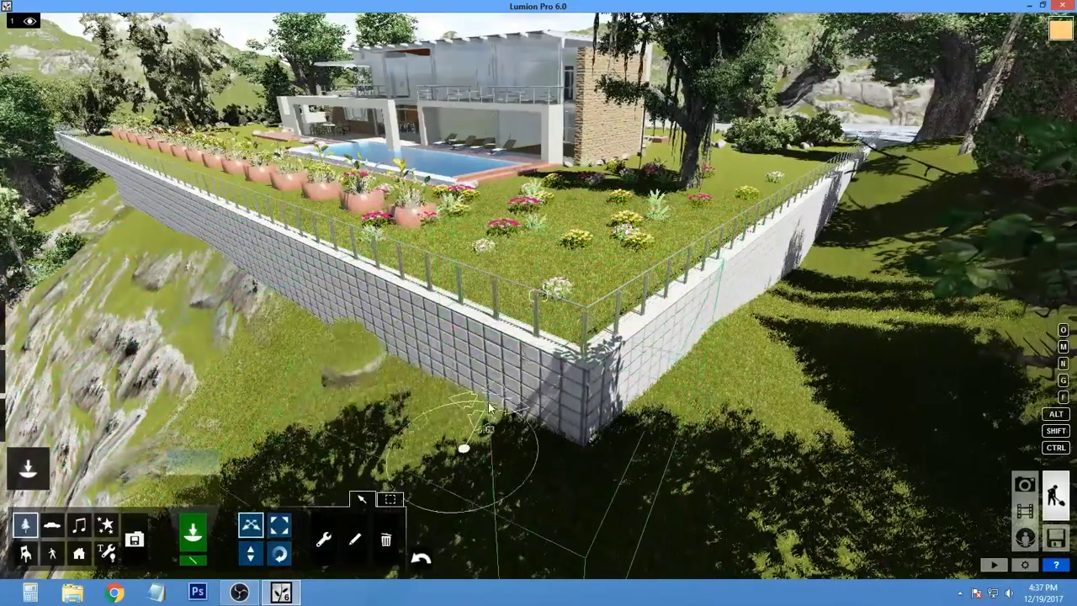
drag(460, 431, 271, 323)
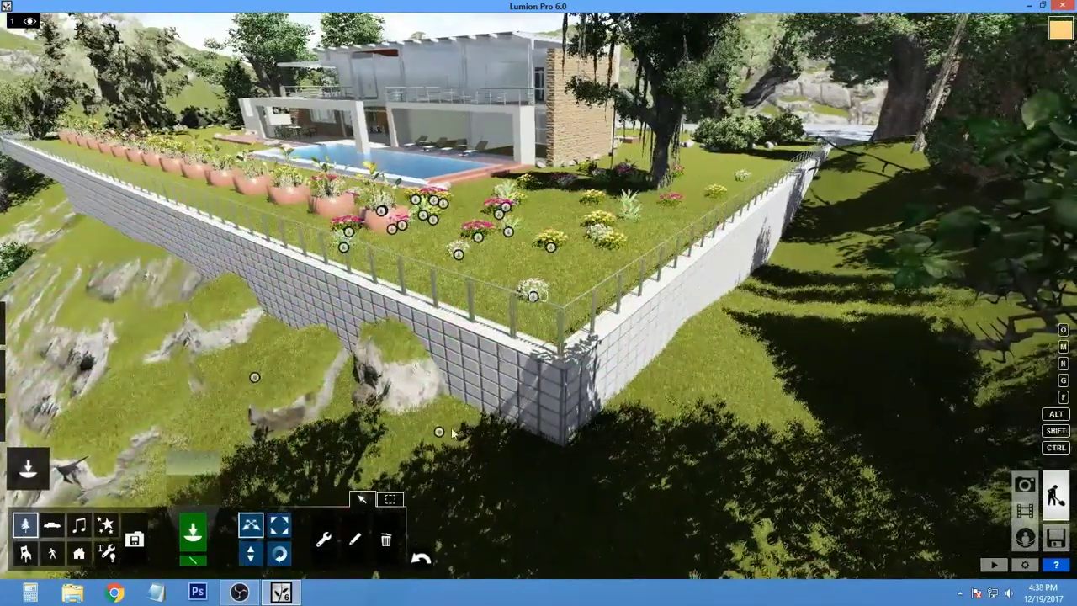
drag(452, 427, 627, 431)
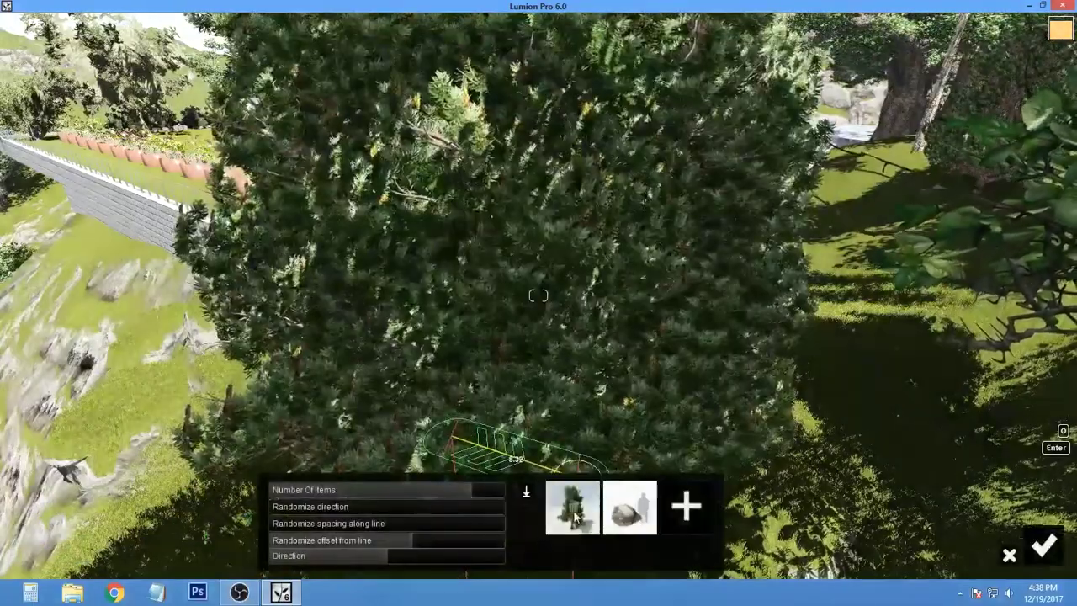
Mass-place a row of round rocks with boxwood, then a line of AmericanHolly shrubs
click(575, 520)
click(451, 425)
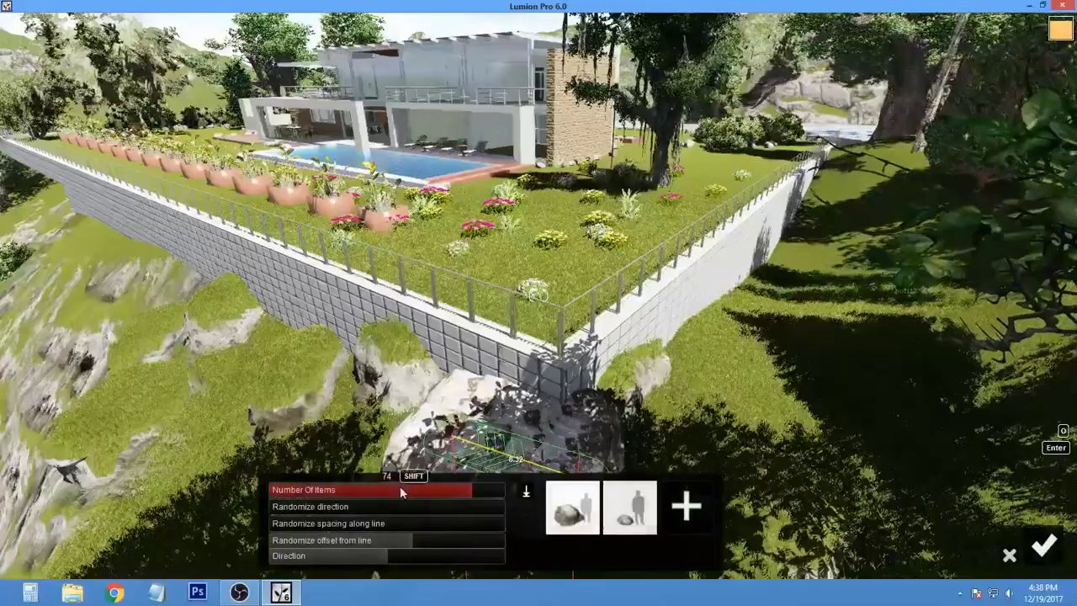
click(783, 506)
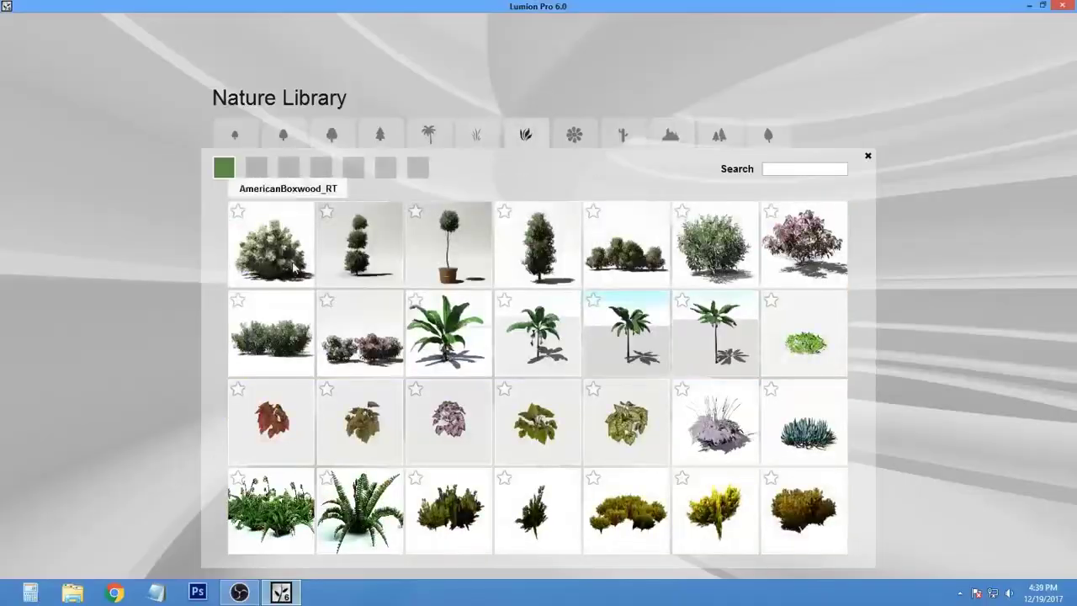
click(293, 268)
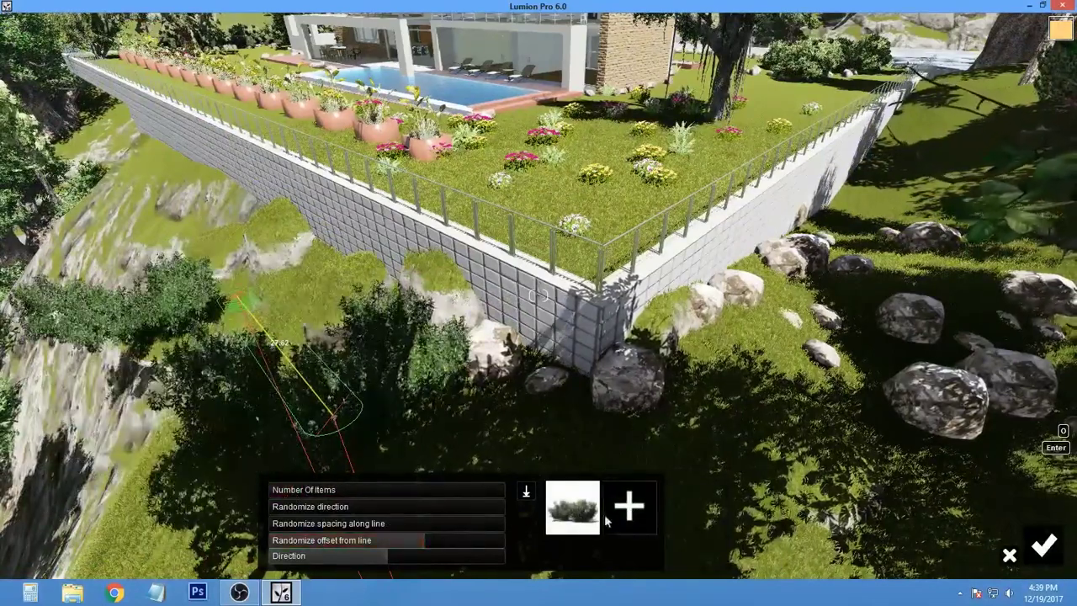
click(630, 505)
click(646, 267)
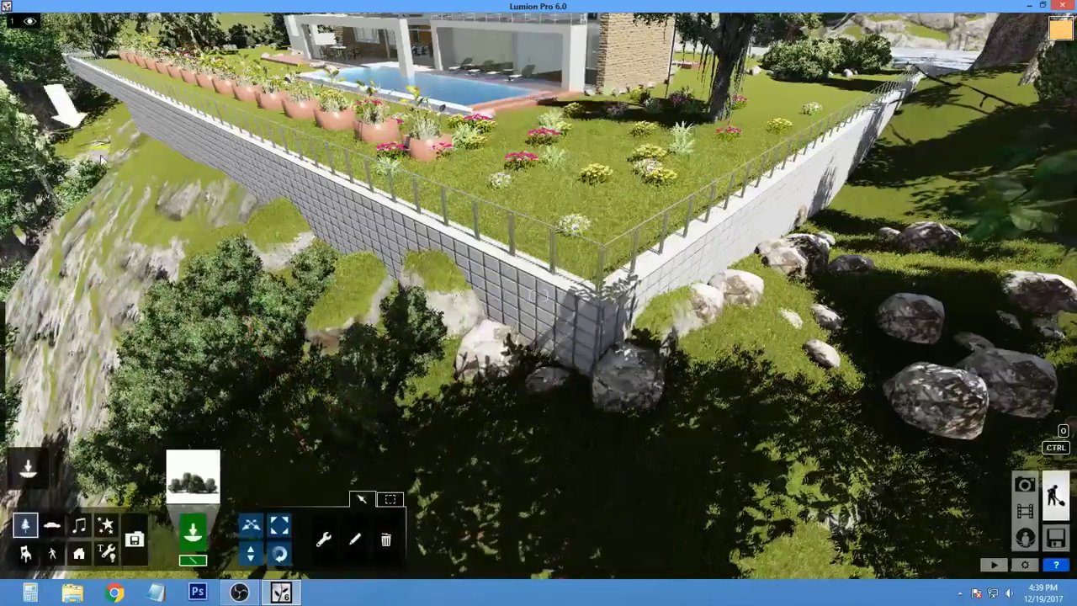
key(shift)
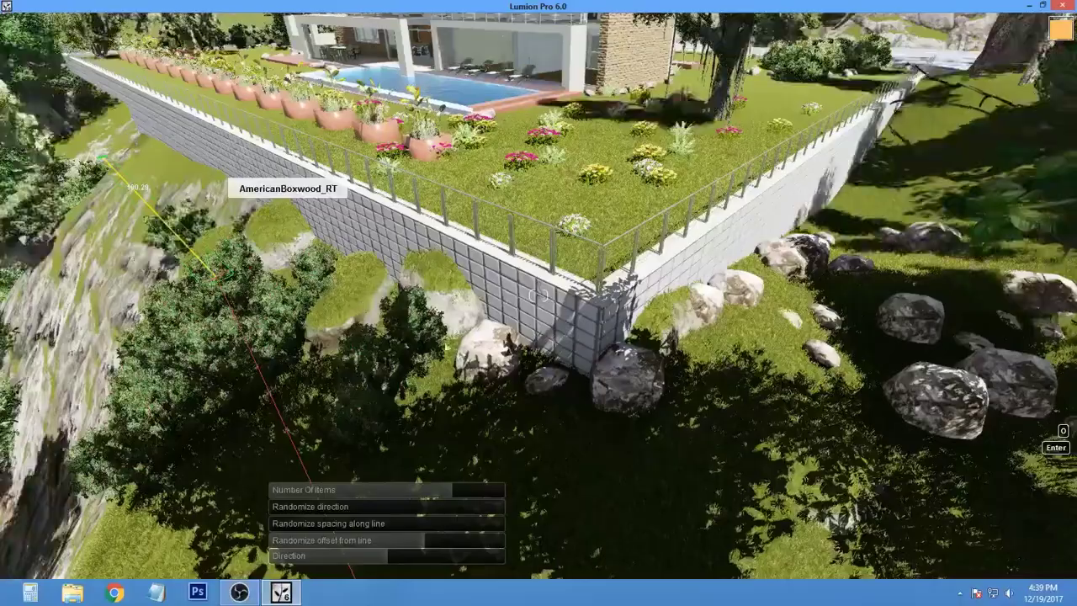
click(1044, 545)
Restore Photo 1's saved camera view with a 22.1 focal length
click(1025, 486)
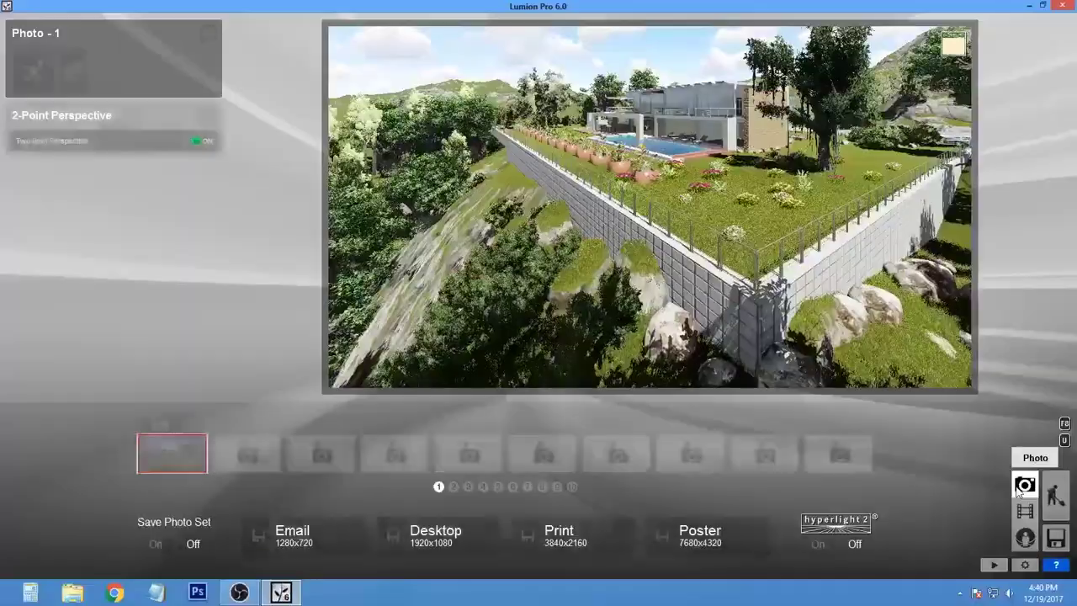
click(189, 453)
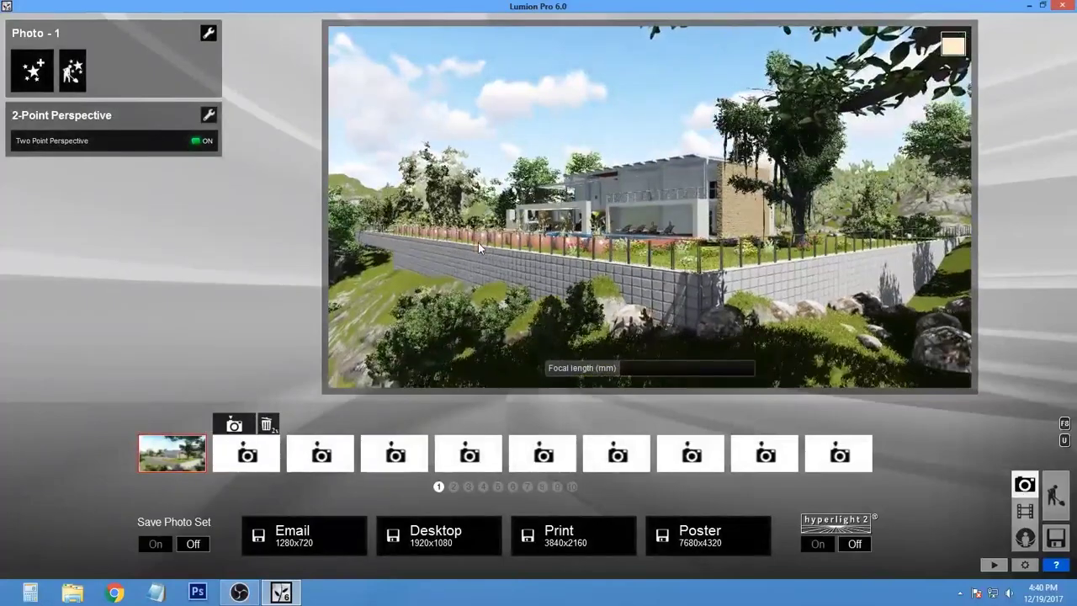
shift+click(619, 370)
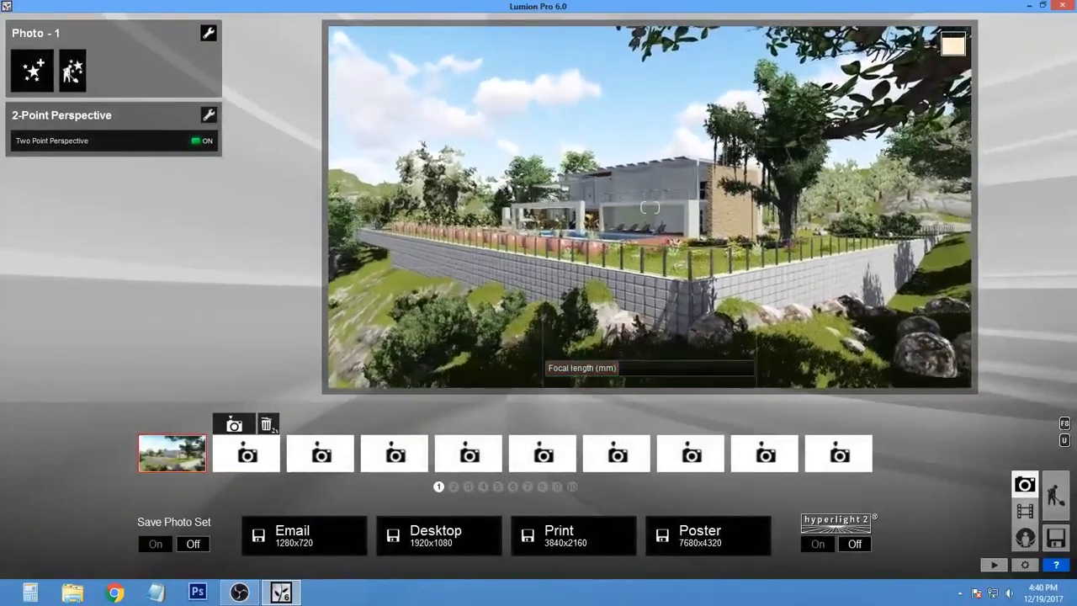
Add a Sun effect with height 0.9, heading 0.1 and brightness 0.5
click(33, 70)
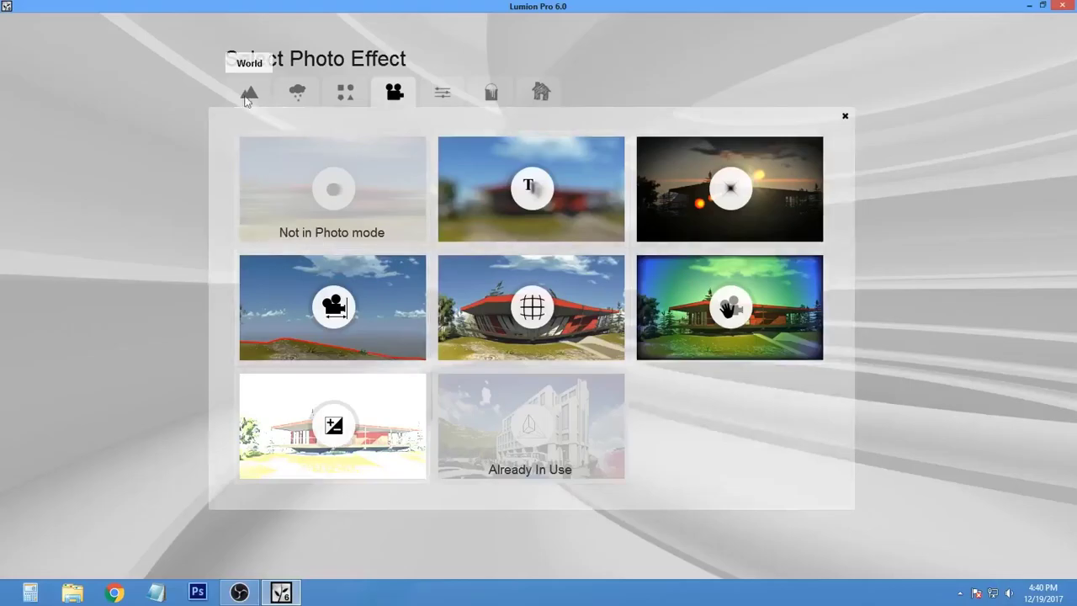
click(250, 92)
click(530, 187)
mouse_move(63, 202)
mouse_down()
mouse_move(213, 197)
mouse_move(200, 202)
mouse_up()
drag(119, 212, 129, 212)
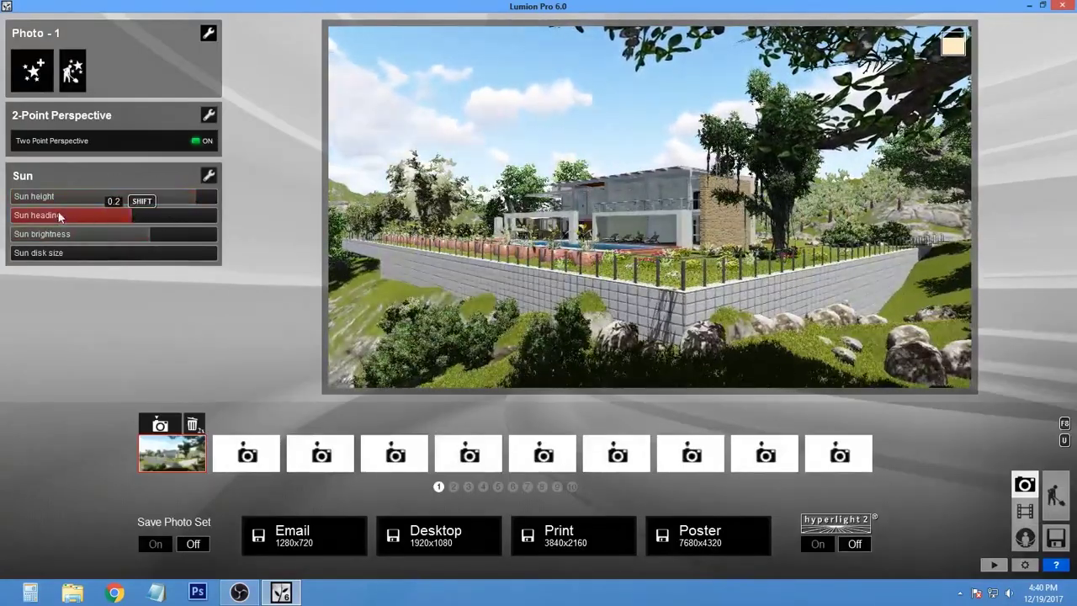
click(127, 237)
Add a Shadow effect, adjusting brightness and balance, with omnishadow strength 1
click(44, 80)
click(534, 204)
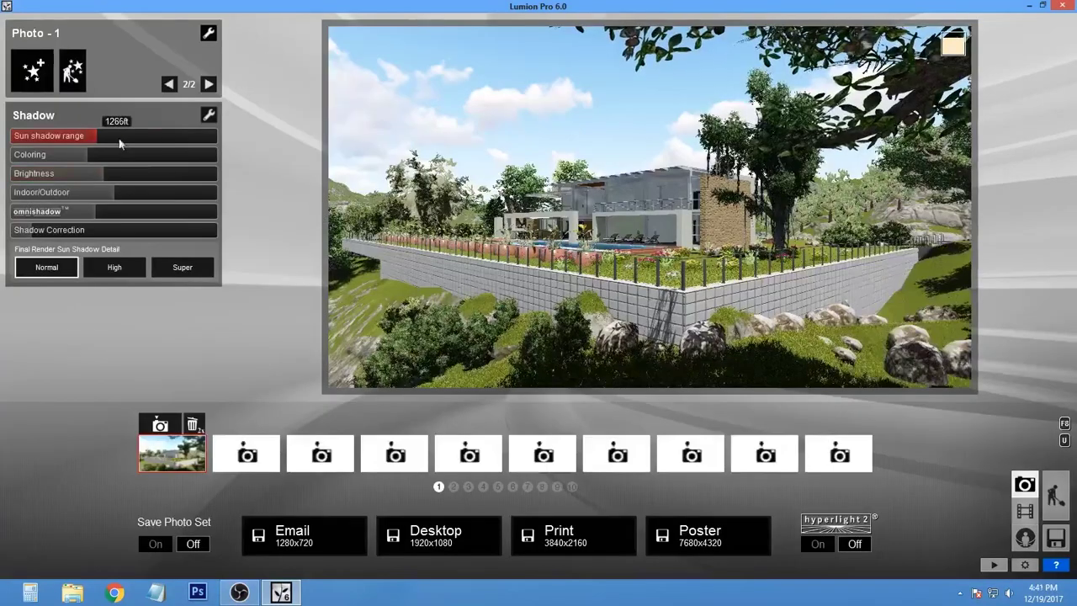
drag(132, 174, 85, 179)
click(133, 192)
click(129, 210)
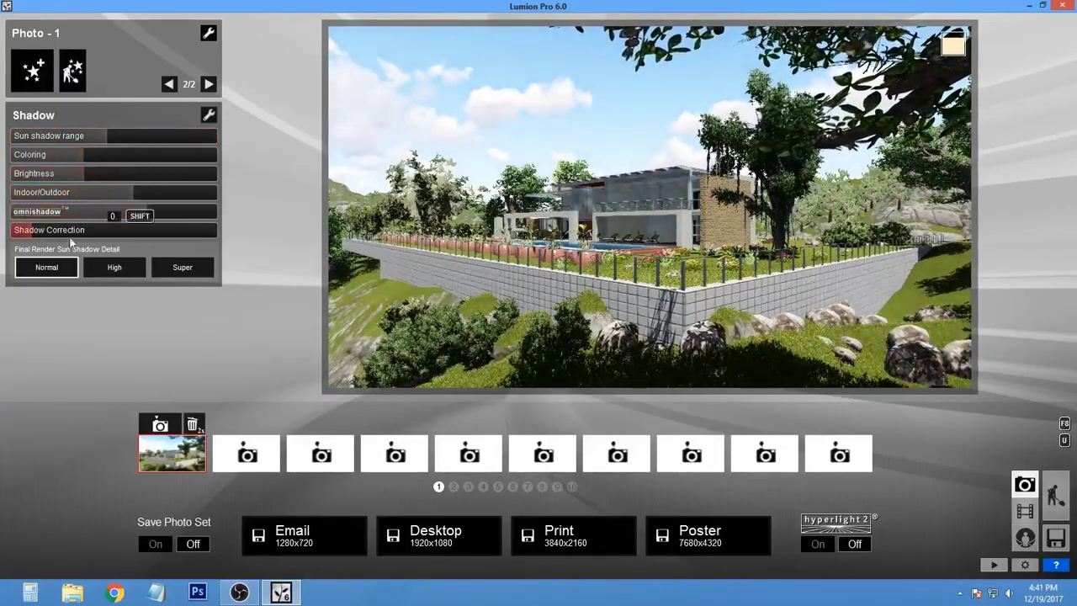
Add weather clouds and a fog effect with density about 1.4
click(34, 70)
click(299, 91)
click(348, 203)
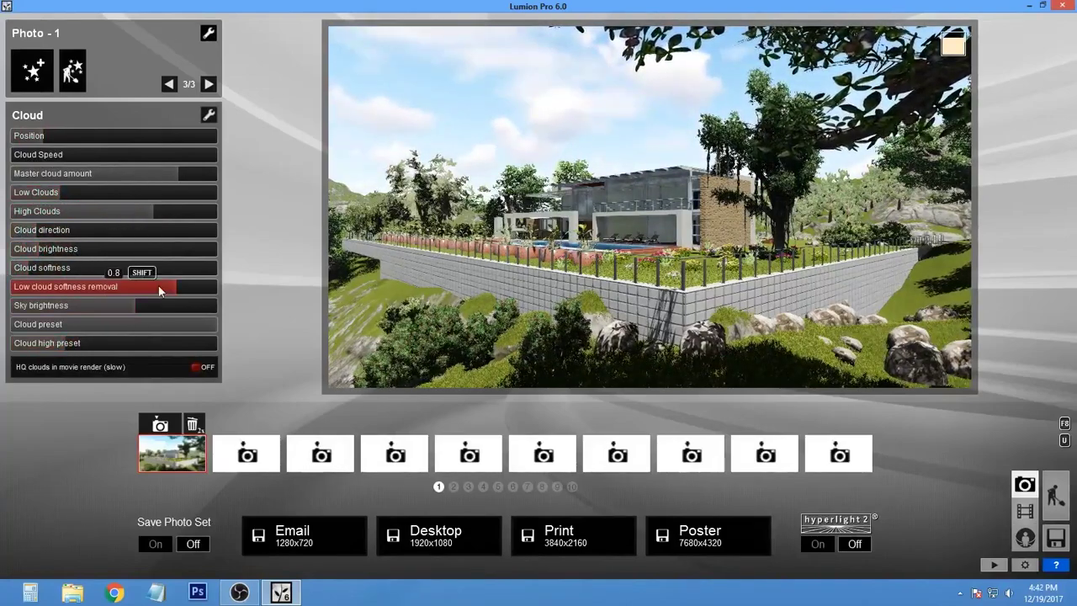
click(34, 72)
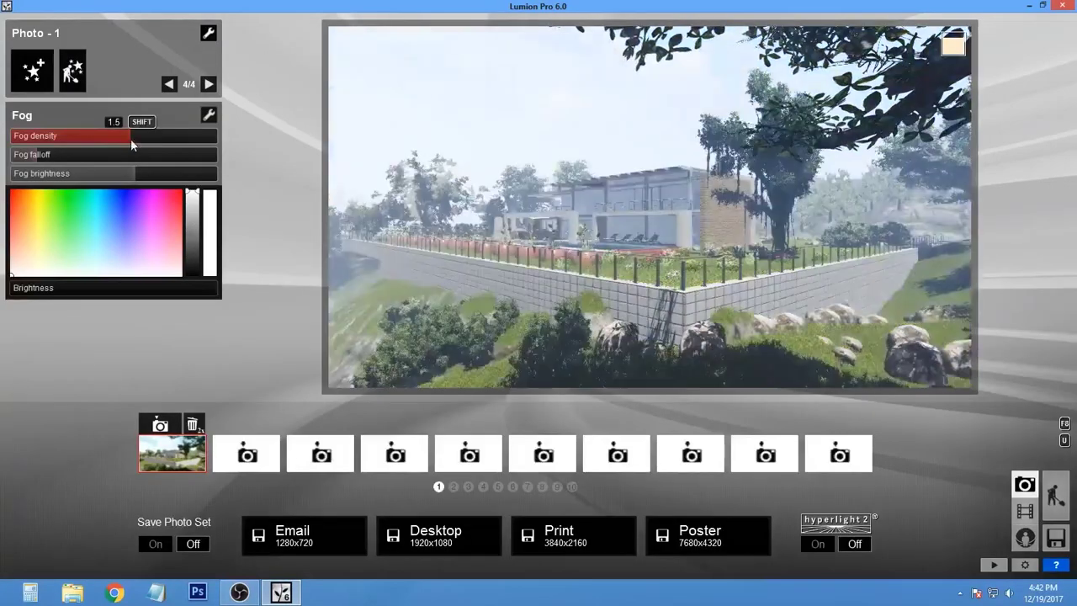
drag(131, 139, 62, 154)
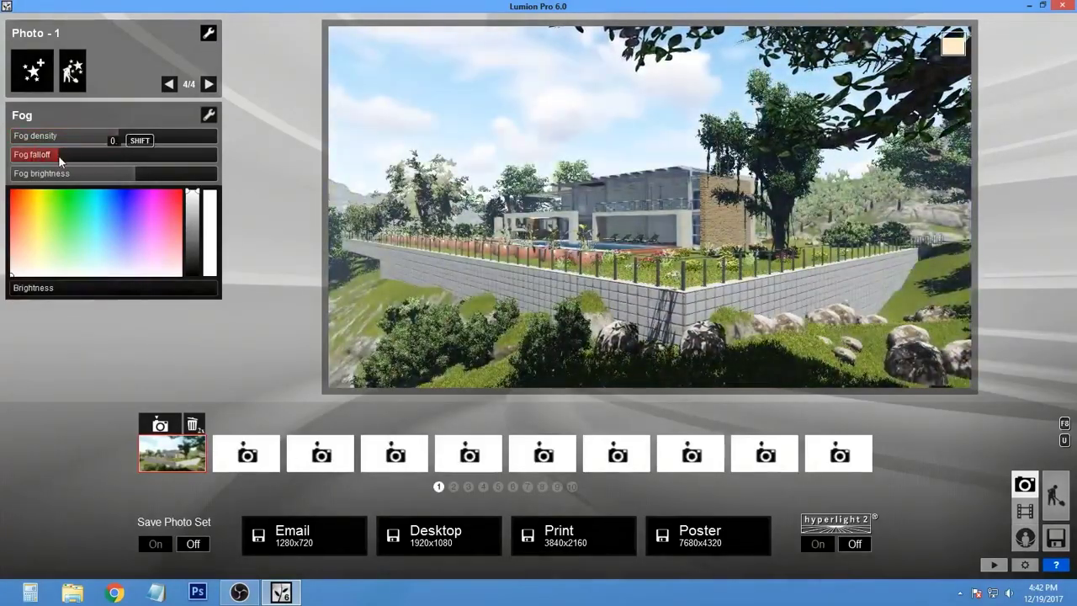
click(71, 89)
click(395, 91)
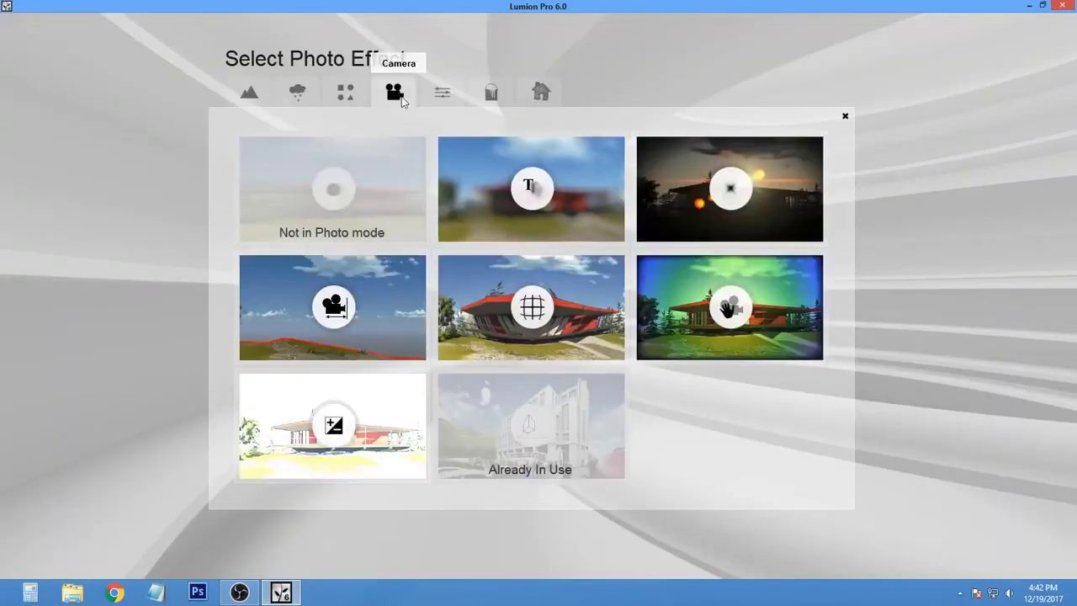
Add colour correction and a vignette with softness 0.9, replacing an accidental Bleach effect
click(442, 91)
click(729, 189)
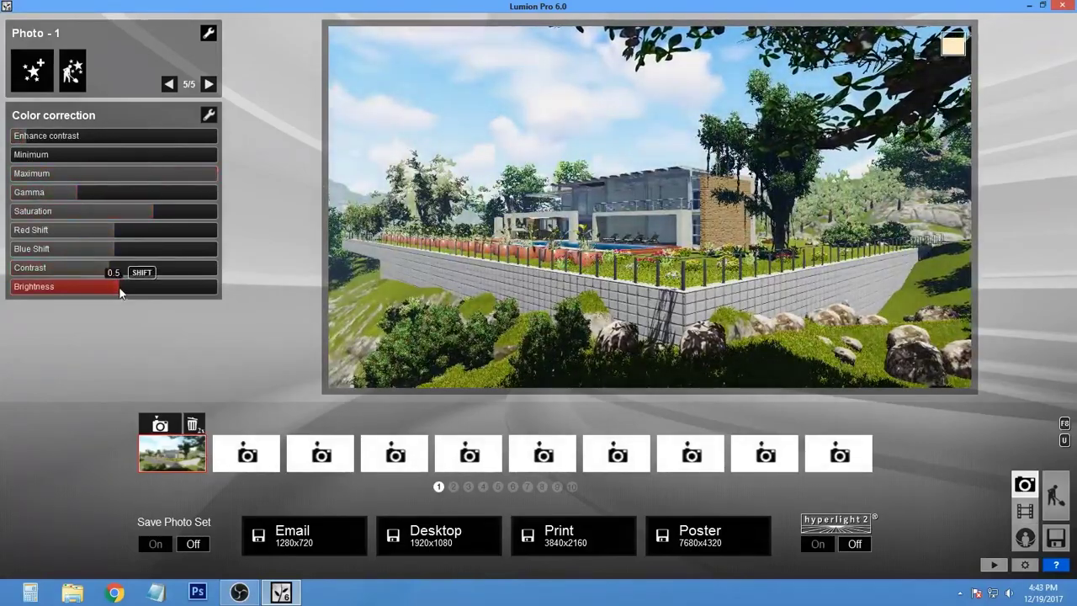
click(33, 70)
click(337, 308)
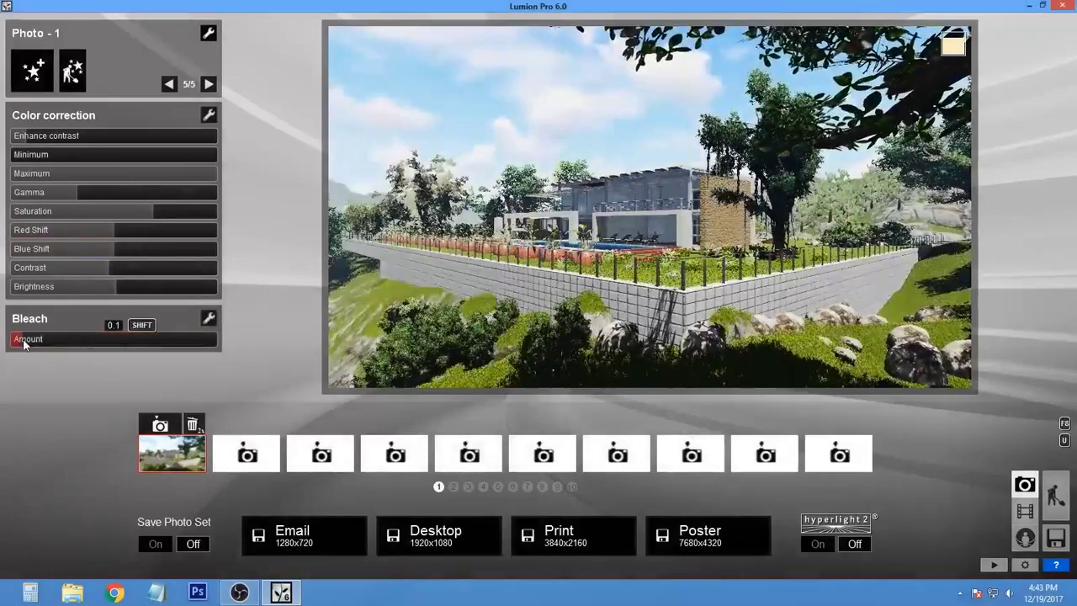
click(209, 317)
click(168, 313)
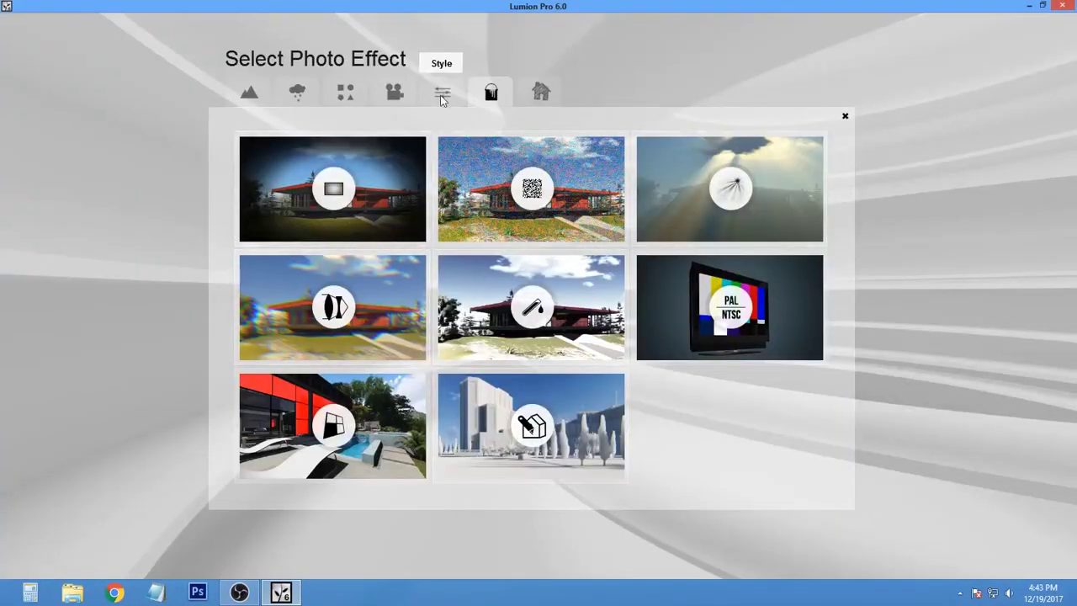
click(333, 189)
drag(55, 368, 192, 356)
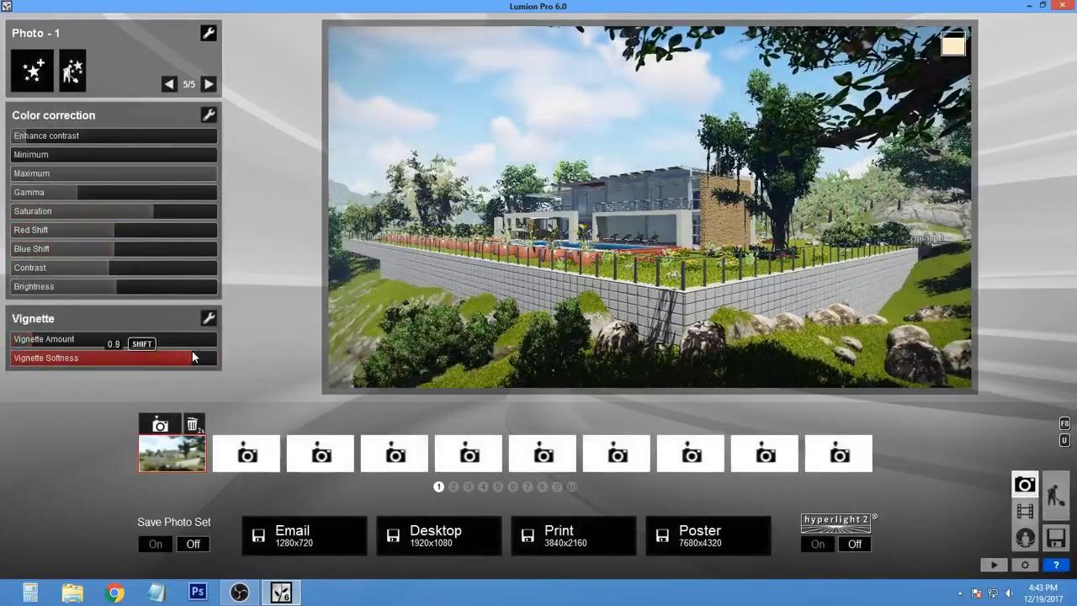
Add Analog Color Lab with style 1.6 and amount 0.7
click(72, 74)
click(443, 89)
click(531, 308)
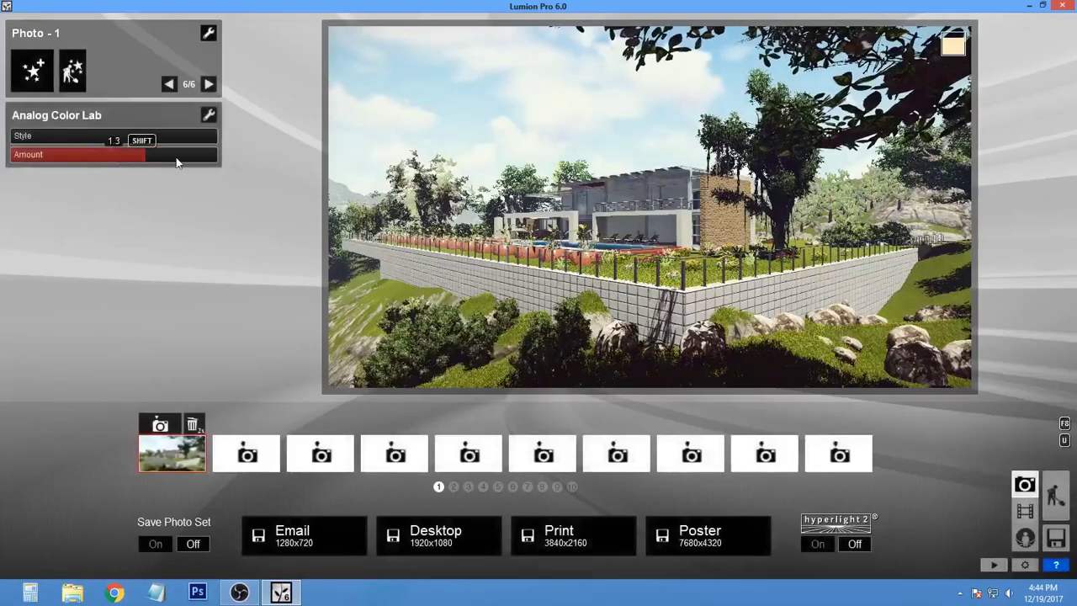
drag(60, 138, 179, 135)
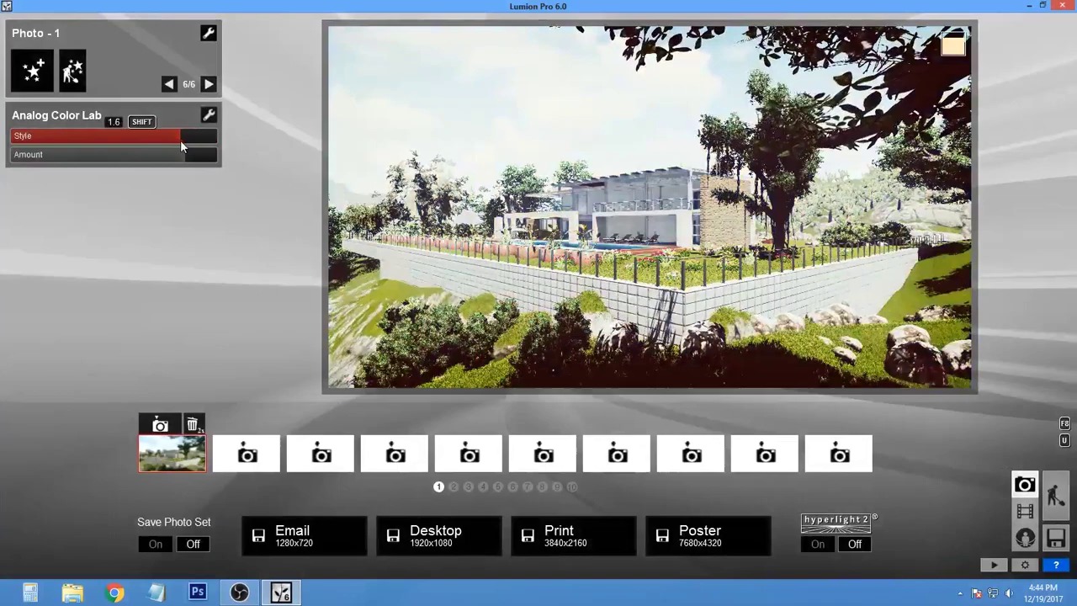
drag(177, 155, 91, 166)
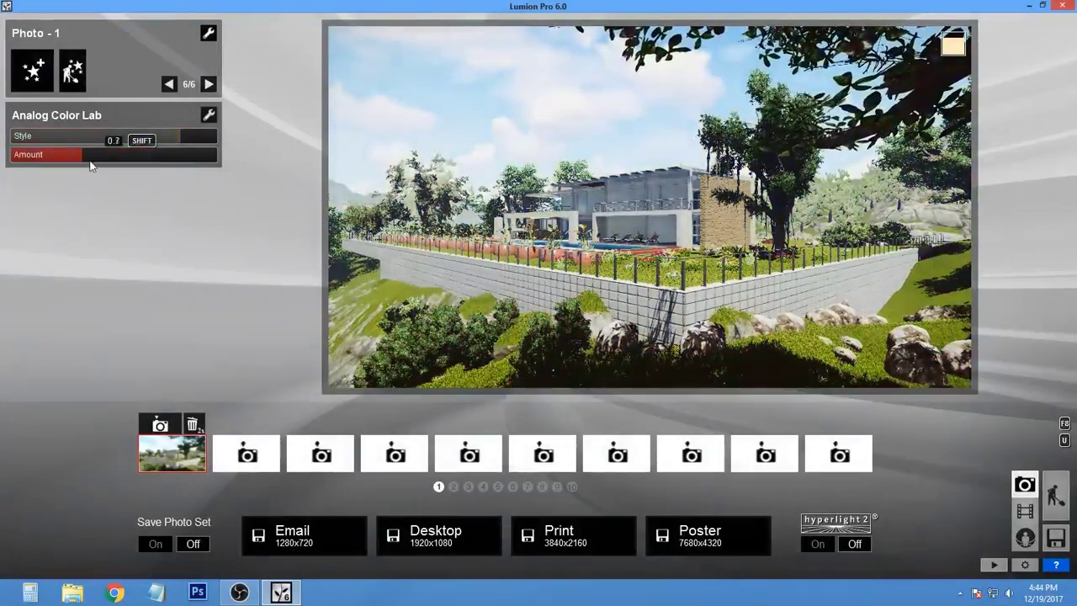
Add global illumination and begin choosing surfaces for a Reflection effect
click(72, 74)
click(247, 84)
click(294, 292)
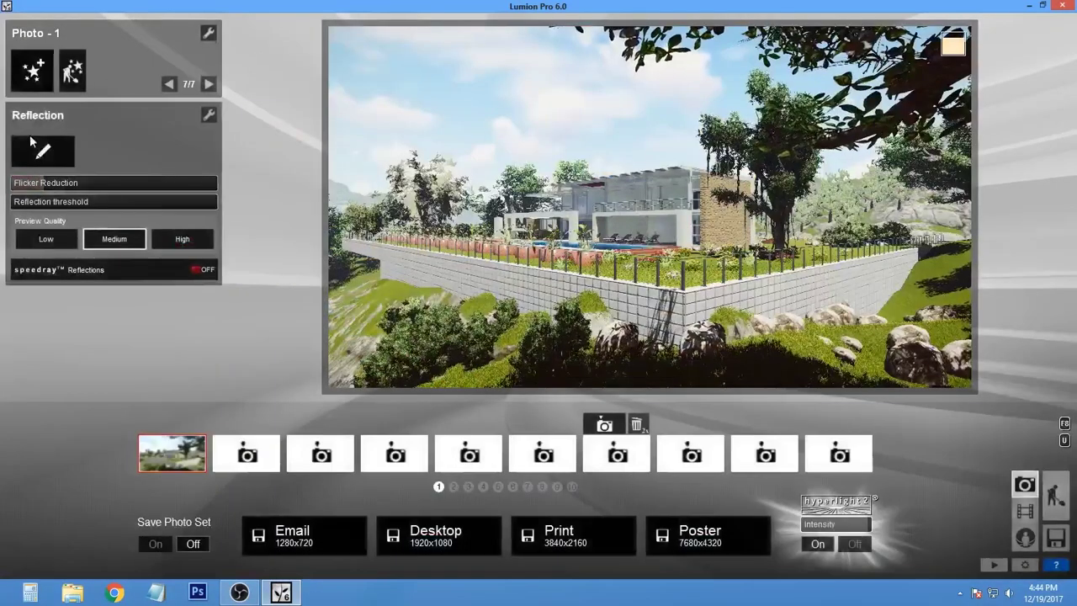
click(41, 156)
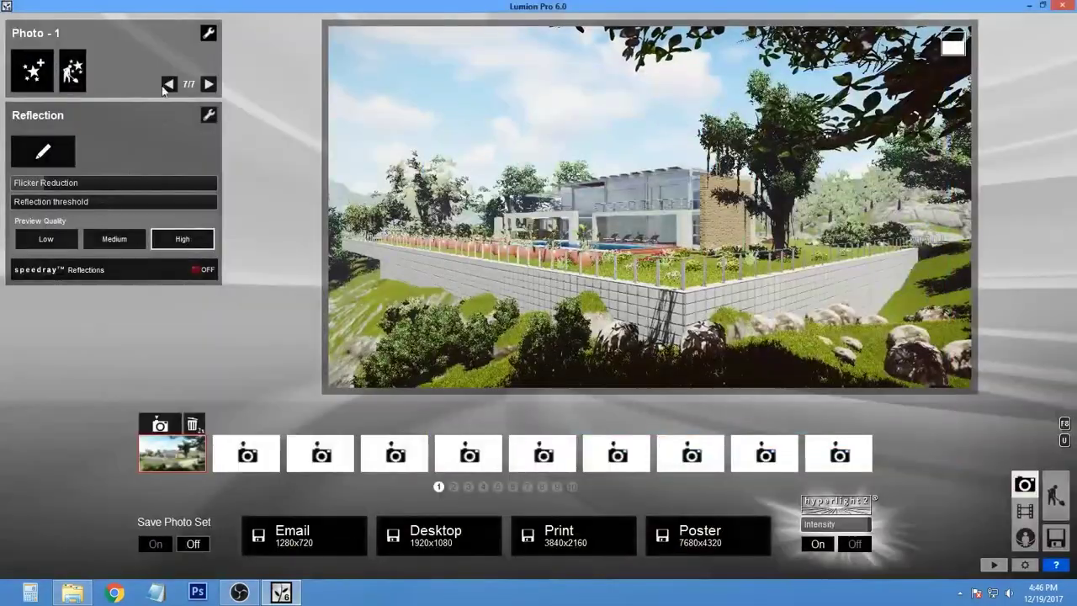
Lower the colour correction brightness to 0.4
click(169, 85)
click(169, 85)
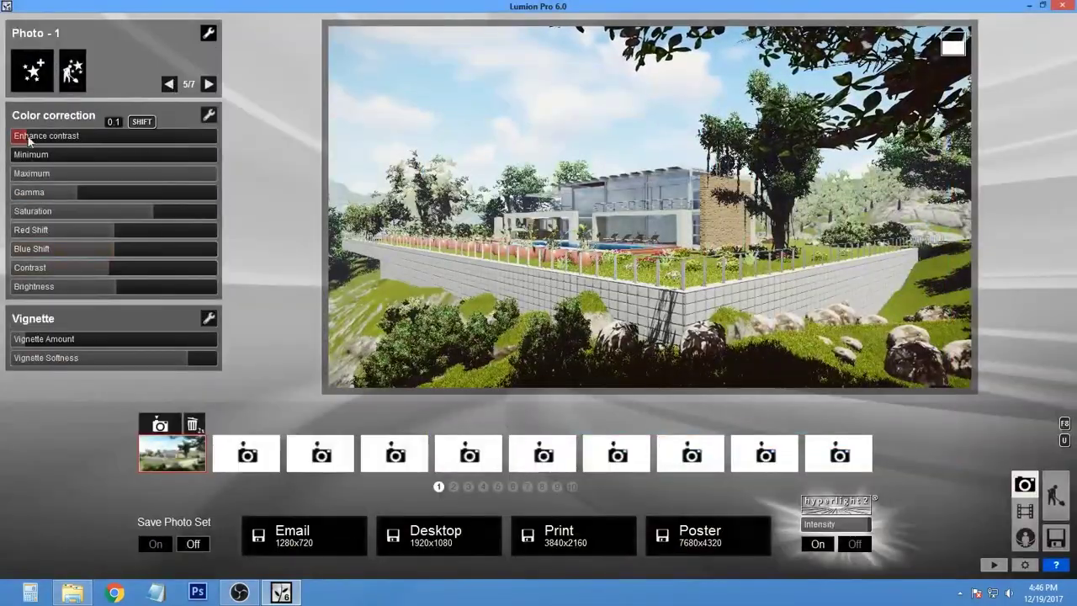
click(104, 289)
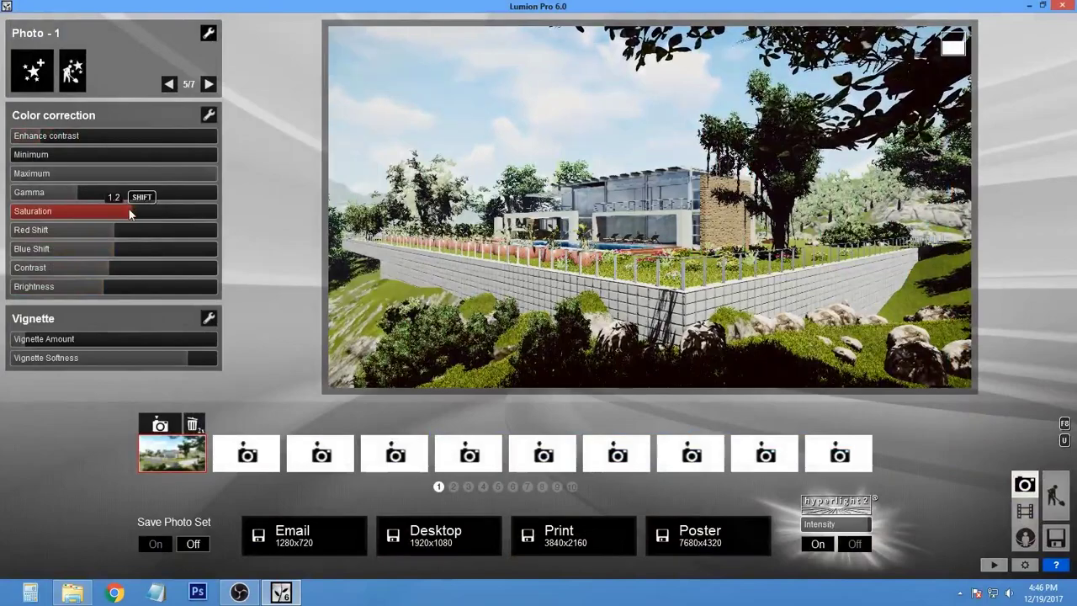
click(169, 85)
click(208, 84)
click(209, 84)
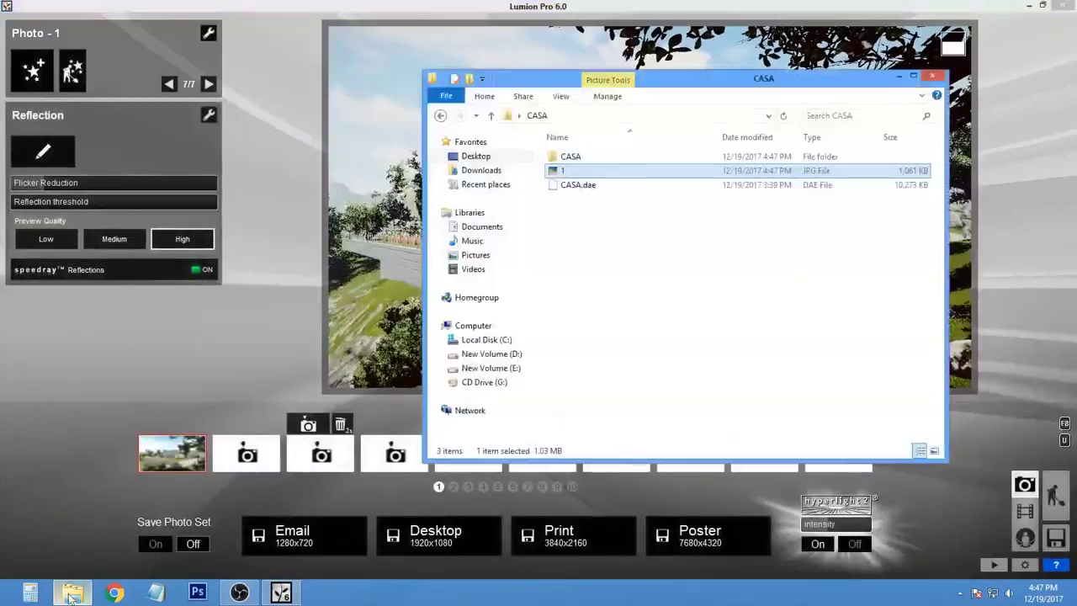
Inspect the rendered 1.jpg in the photo viewer, then return to the Sun settings
double_click(564, 171)
scroll(515, 304, up, 2)
scroll(515, 303, down, 2)
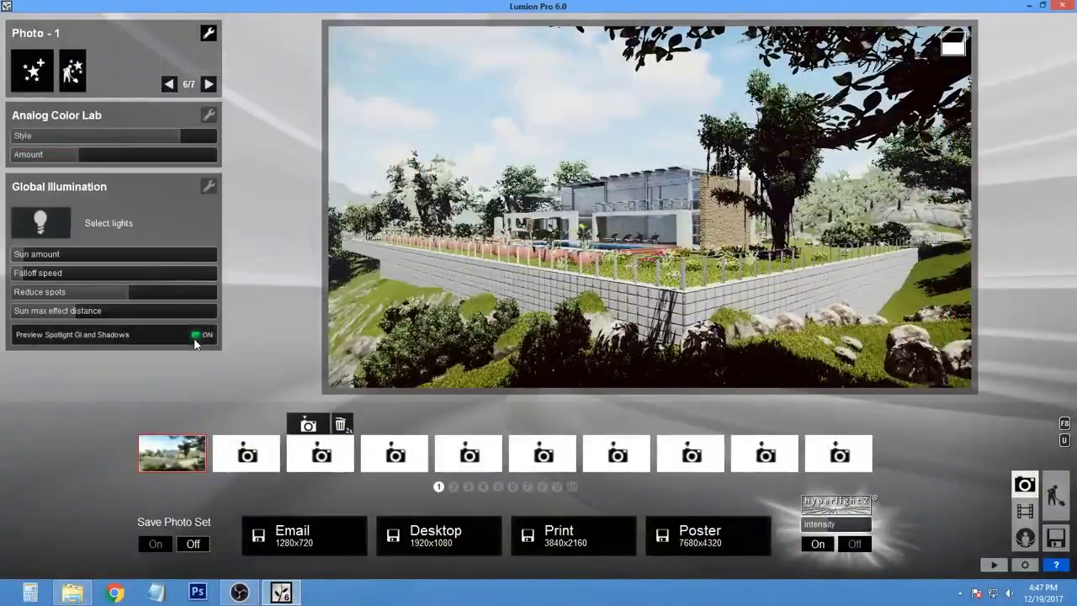
click(169, 84)
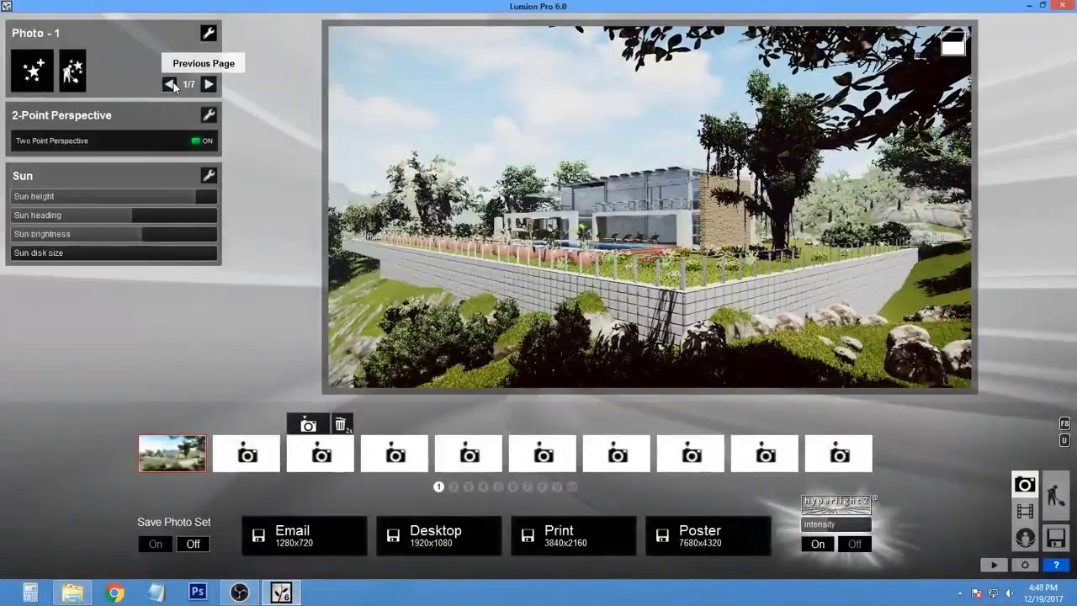
Lower the sun height for evening light and start a 1920x1080 render
mouse_move(163, 199)
mouse_down()
mouse_move(122, 199)
mouse_move(110, 215)
mouse_move(145, 215)
mouse_up()
click(210, 84)
click(209, 84)
click(210, 84)
click(209, 84)
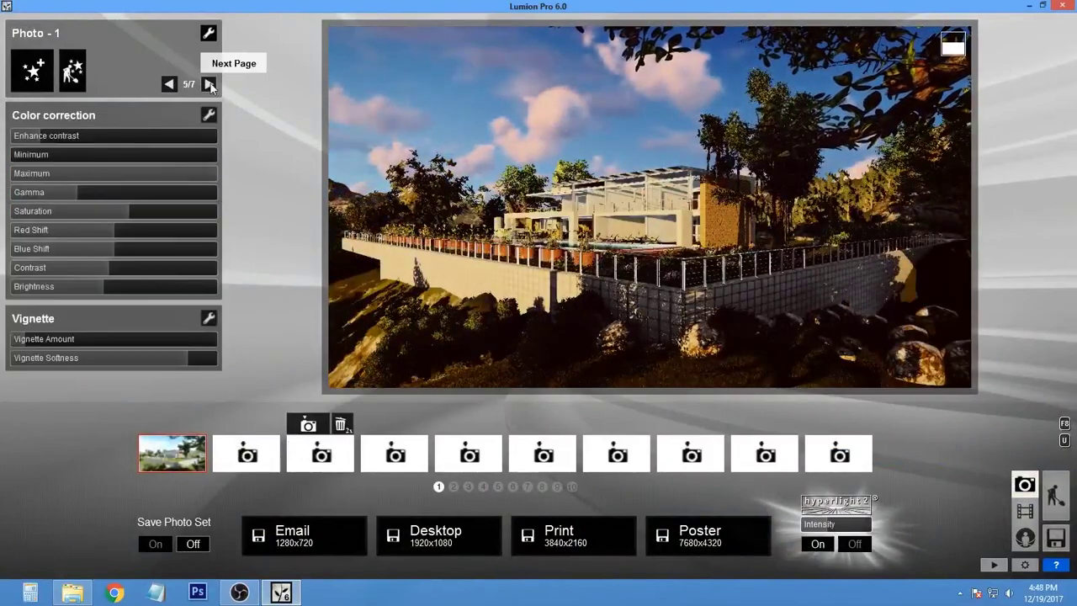
click(209, 84)
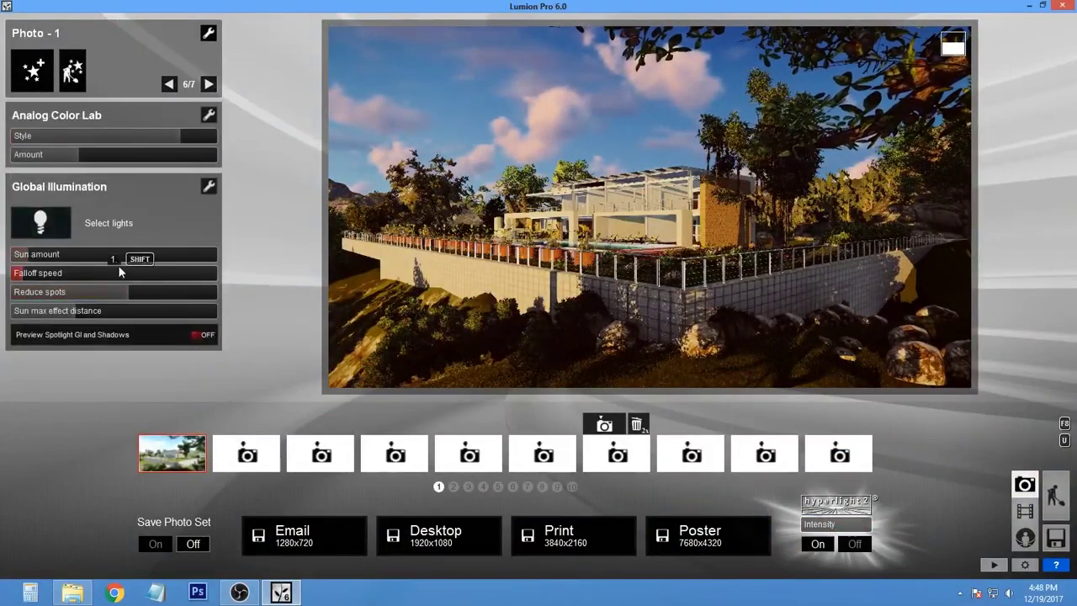
click(451, 539)
click(426, 315)
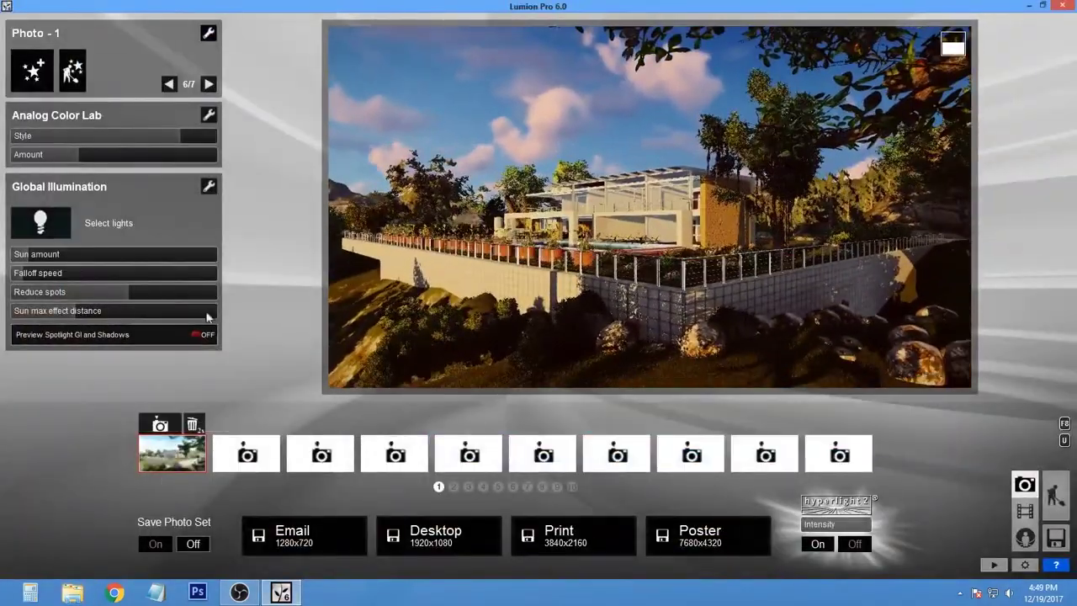
Turn on speedray reflections and render the photo again at 1920x1080
scroll(192, 271, down, 1)
click(192, 271)
click(437, 536)
click(412, 319)
Overwrite the earlier image so the finished dusk render is saved
click(555, 341)
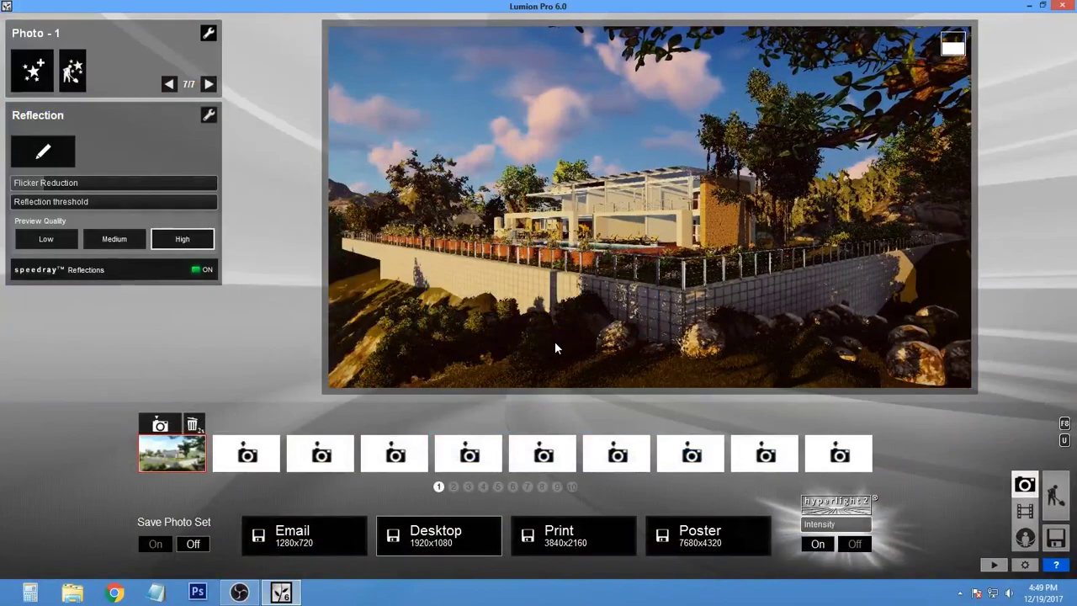